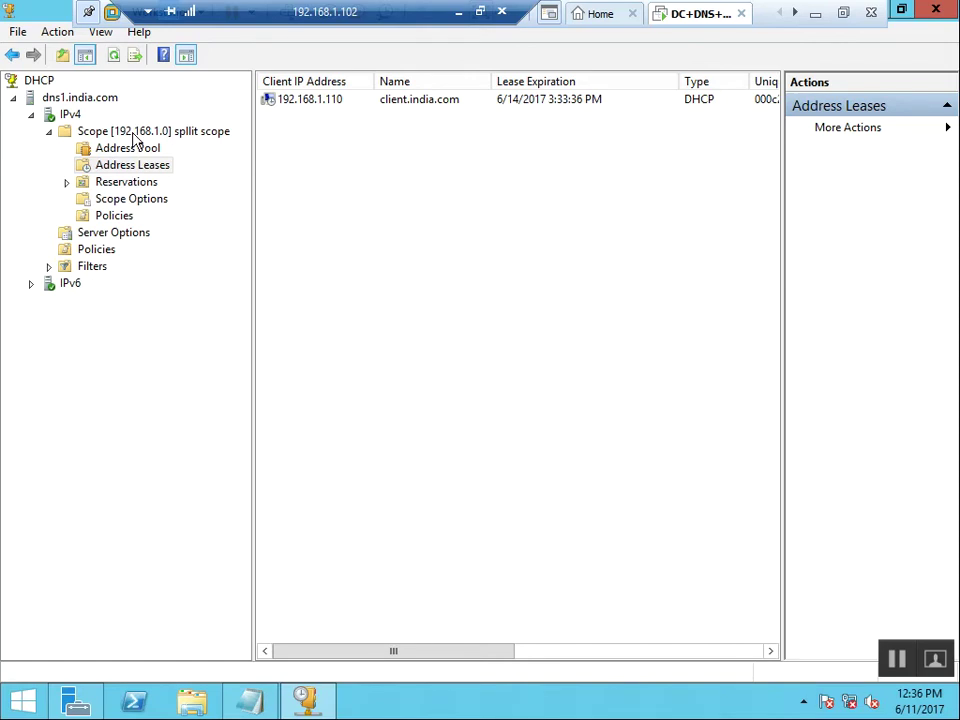
# Select the 192.168.1.0 split scope on dns1.india.com and refresh it.
pyautogui.click(135, 138)
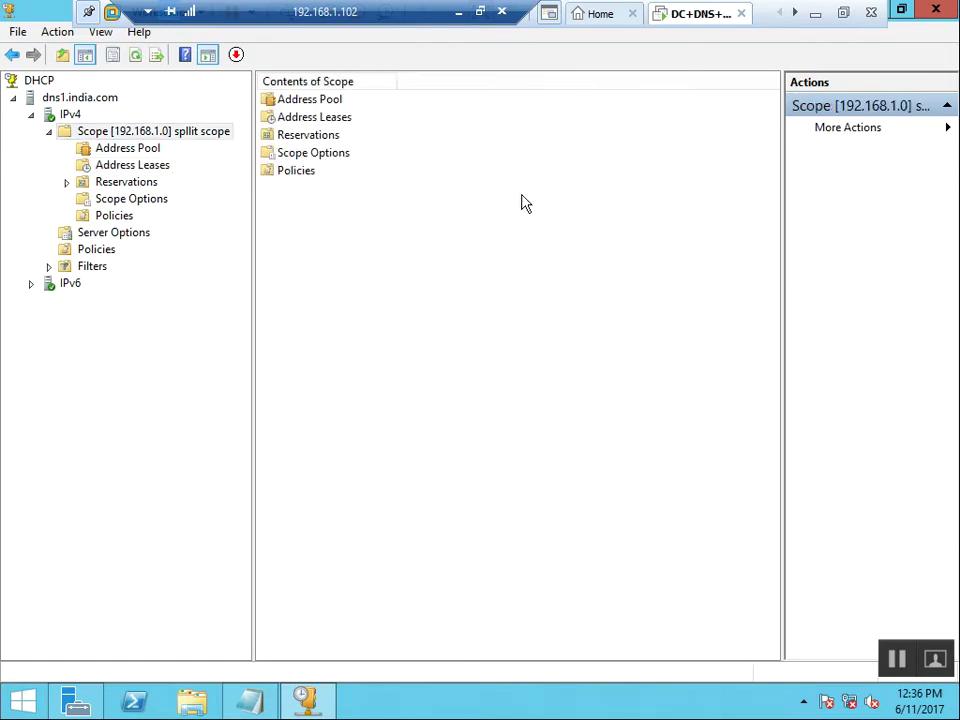
pyautogui.rightClick(128, 137)
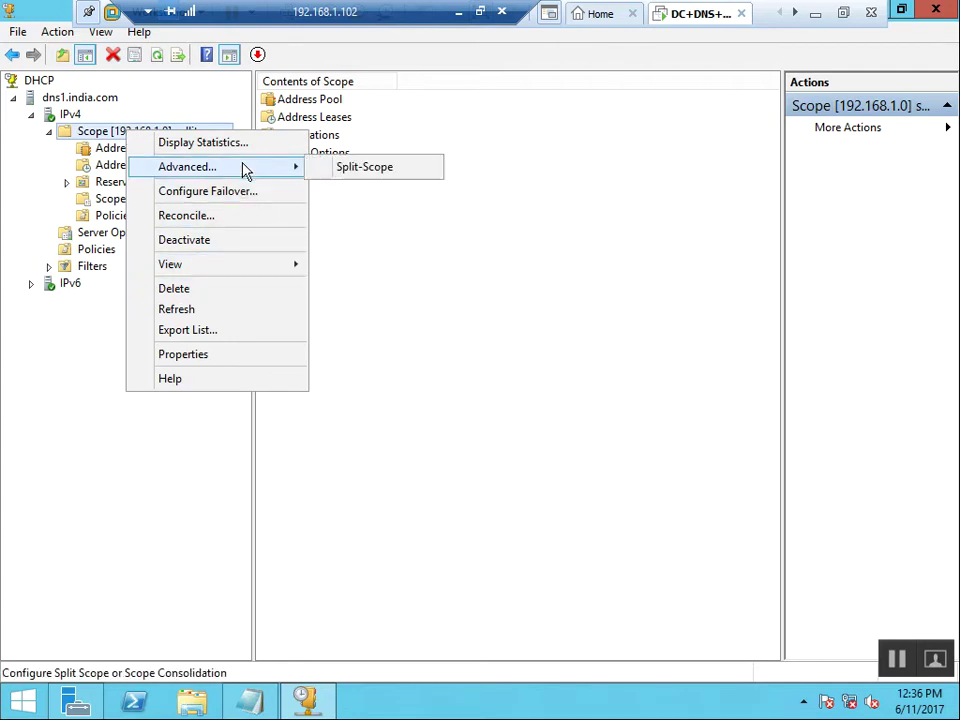
pyautogui.click(200, 311)
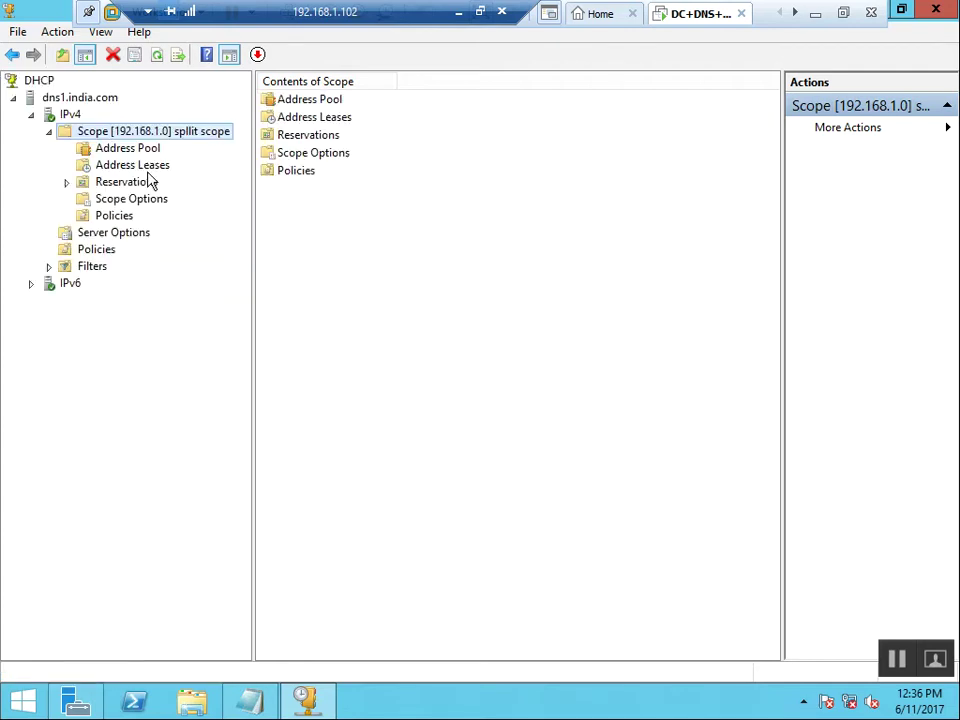
# Delete the 192.168.1.0 split scope, confirming both warnings.
pyautogui.rightClick(175, 133)
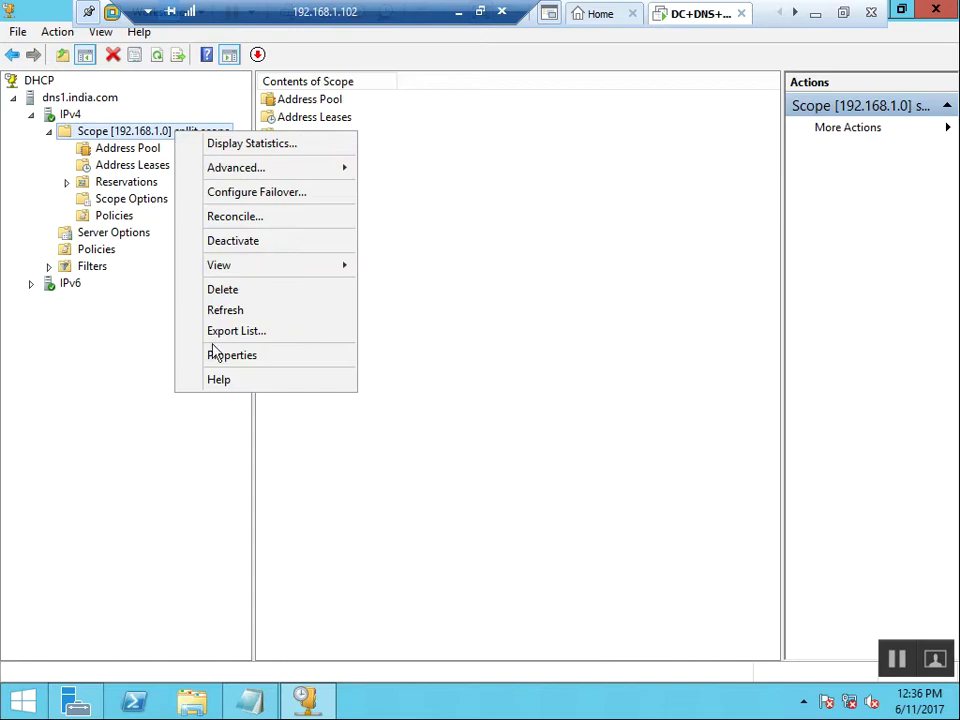
pyautogui.click(253, 290)
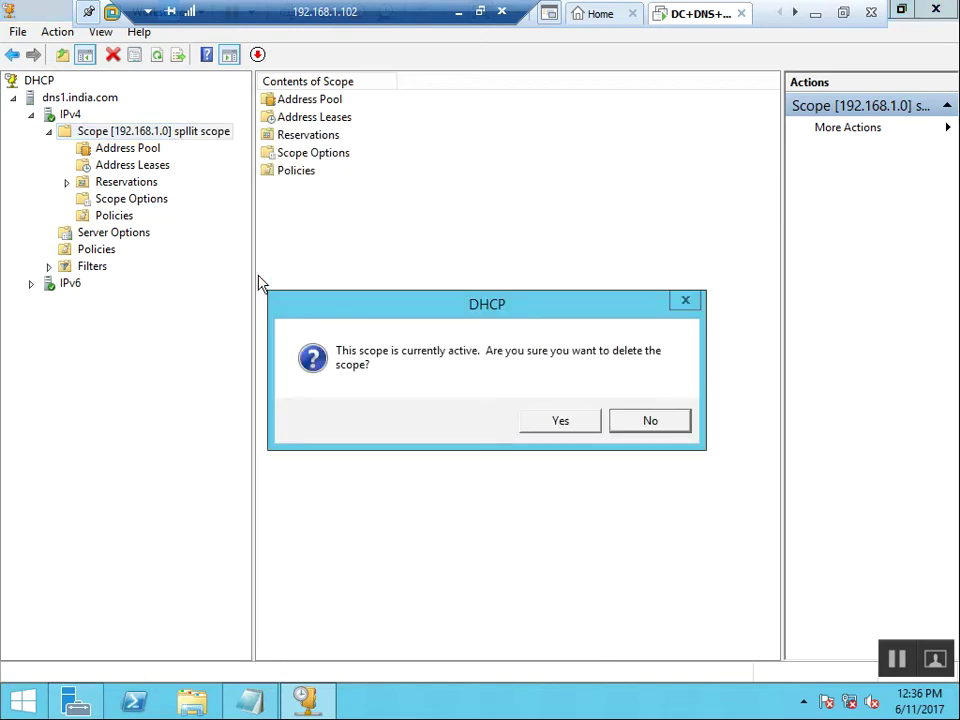
pyautogui.click(561, 421)
pyautogui.click(566, 421)
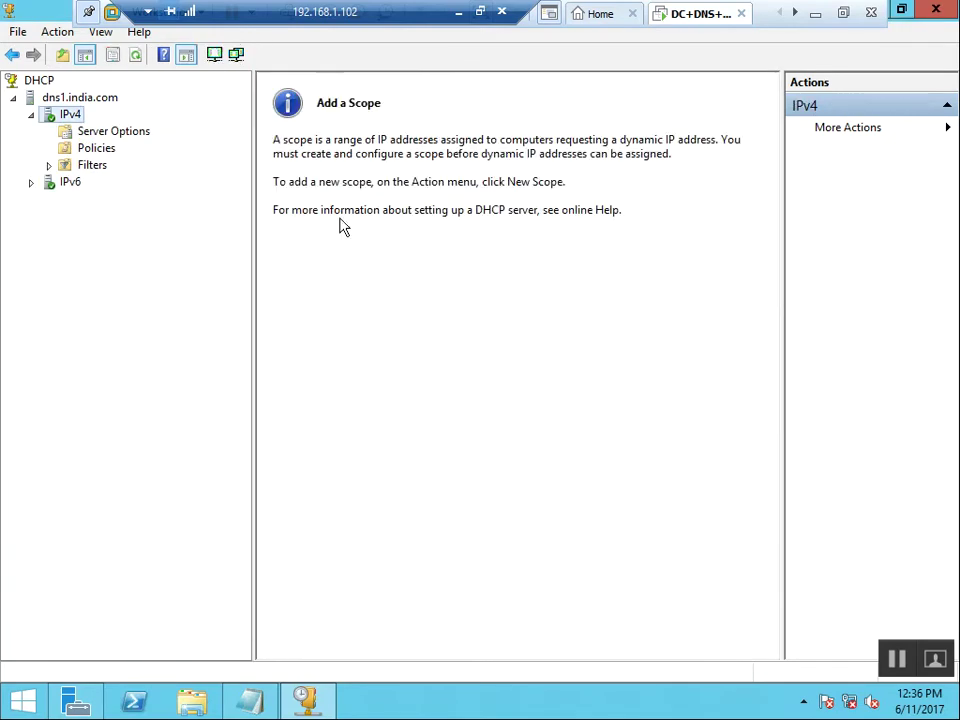
# Delete the 192.168.1.0 split scope on dhcp2.india.com, confirming both warnings.
pyautogui.click(794, 14)
pyautogui.click(724, 22)
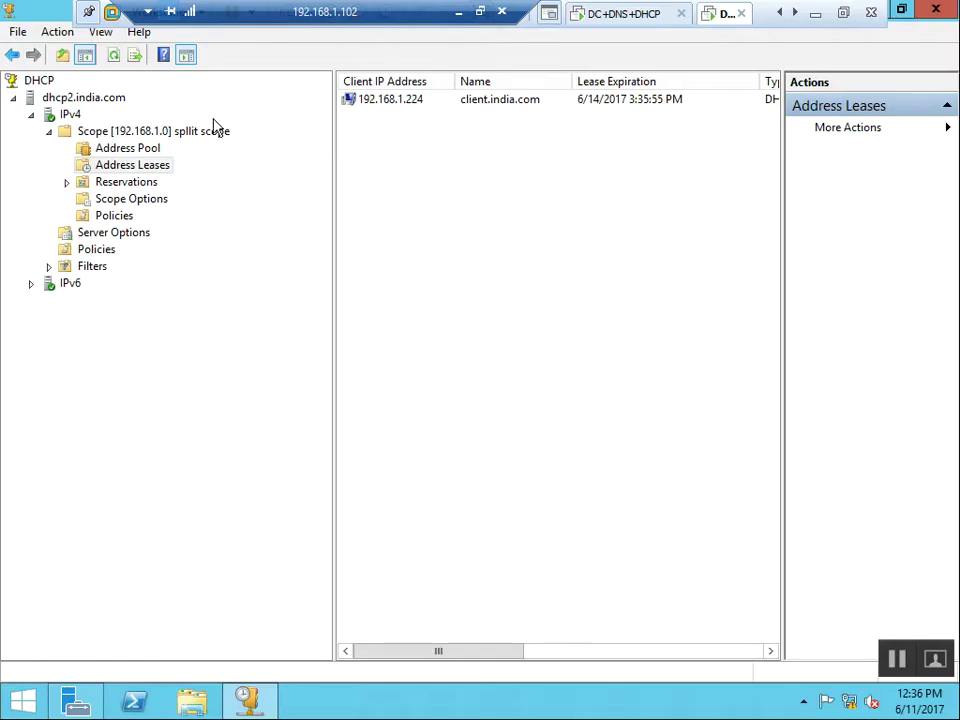
pyautogui.rightClick(196, 134)
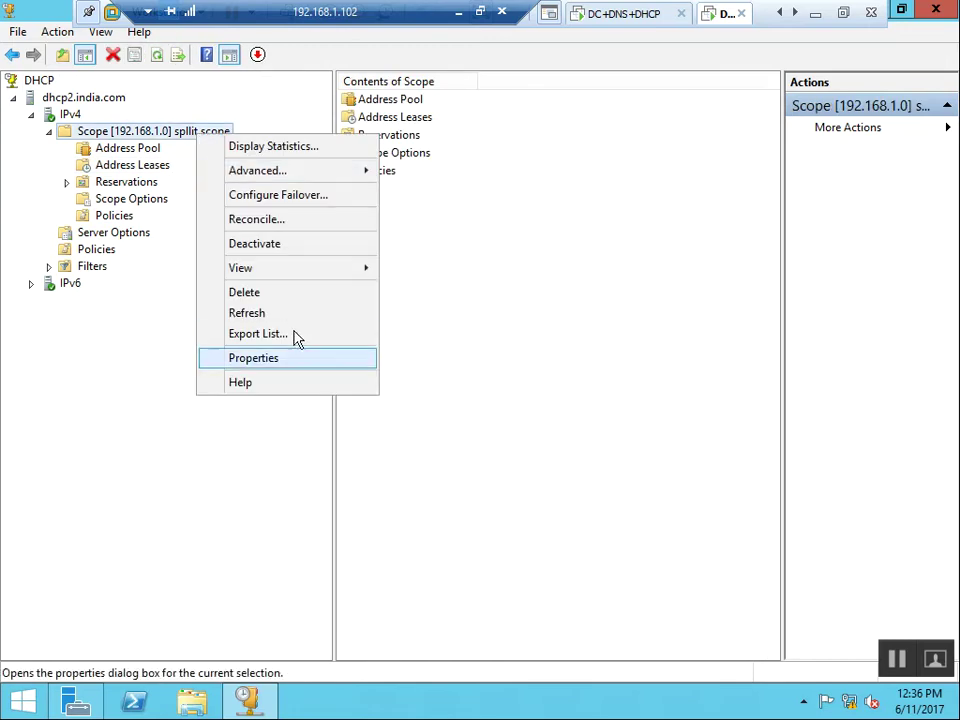
pyautogui.click(292, 296)
pyautogui.click(557, 427)
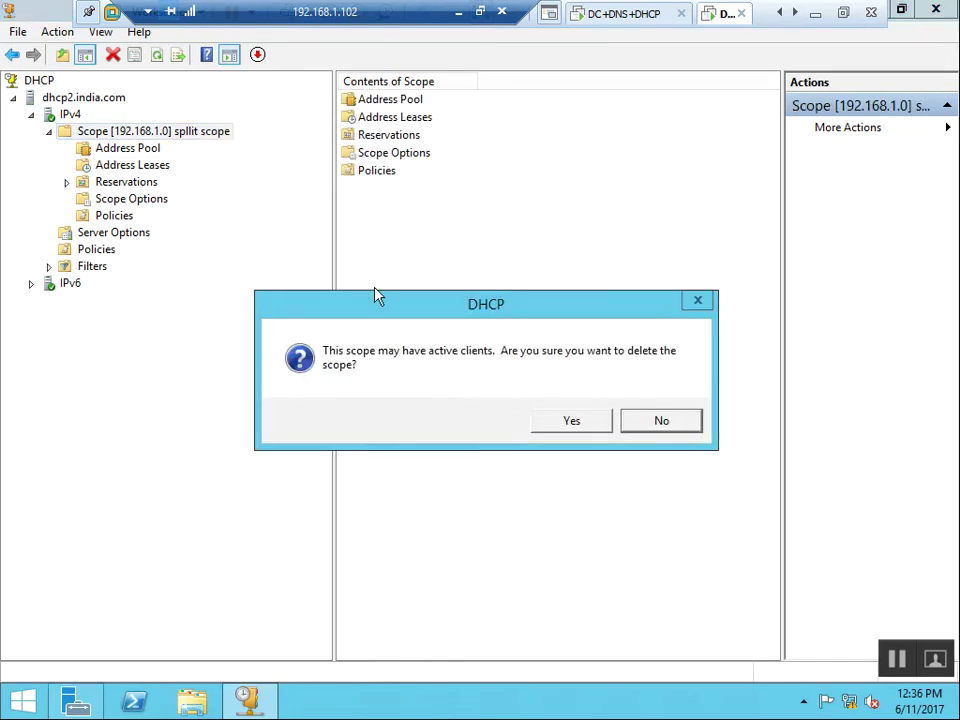
pyautogui.click(580, 427)
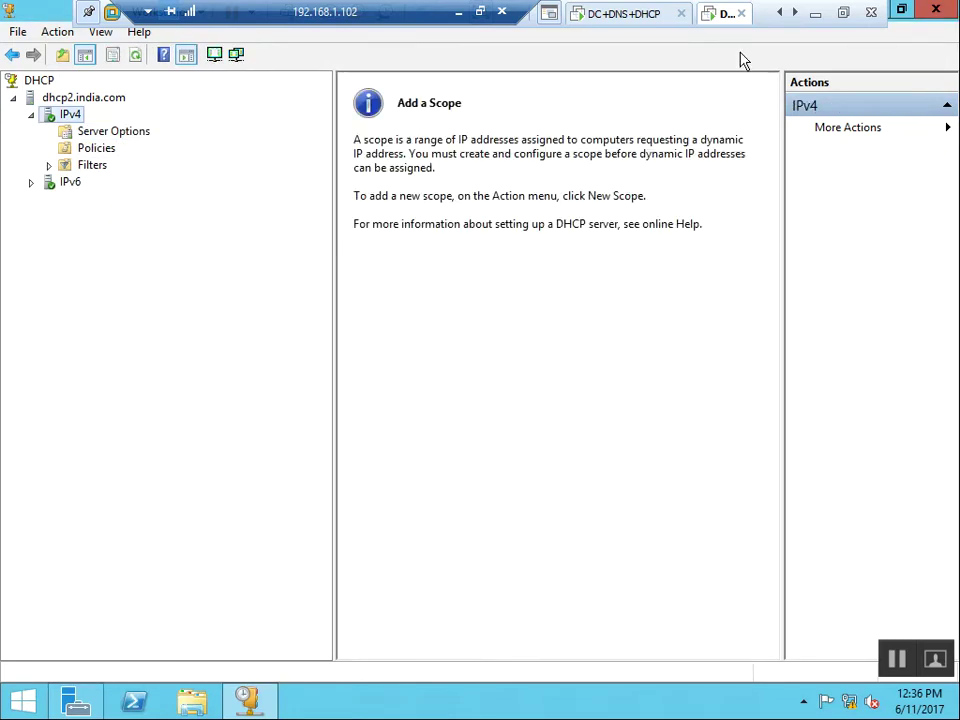
# Verify dhcp2 no longer has the scope, ending on the dns1.india.com console.
pyautogui.click(638, 18)
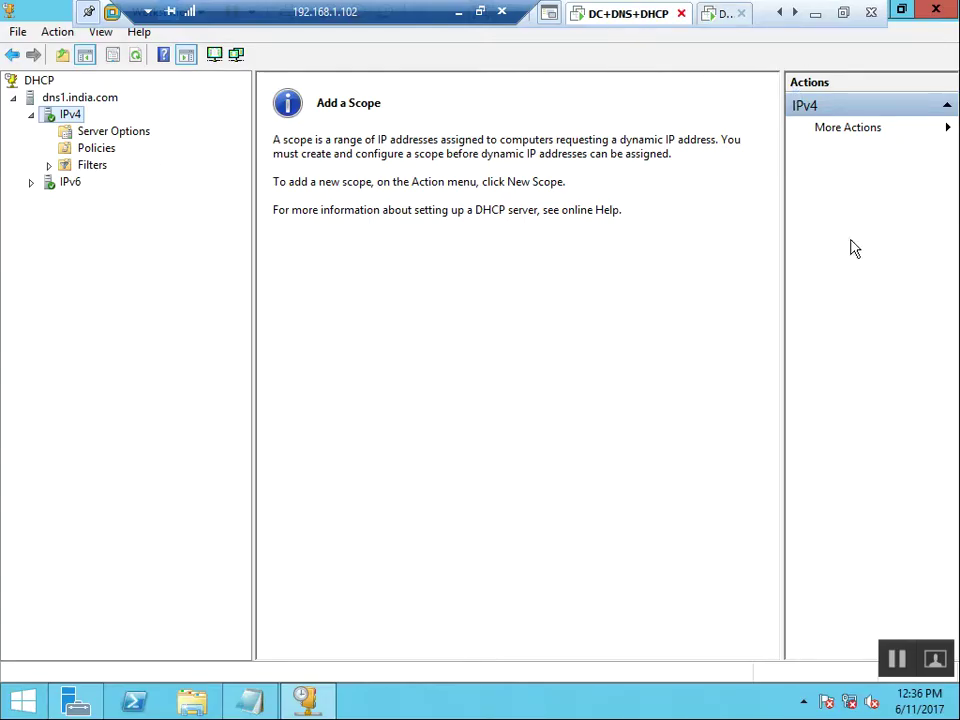
pyautogui.click(724, 28)
pyautogui.click(626, 28)
pyautogui.click(720, 16)
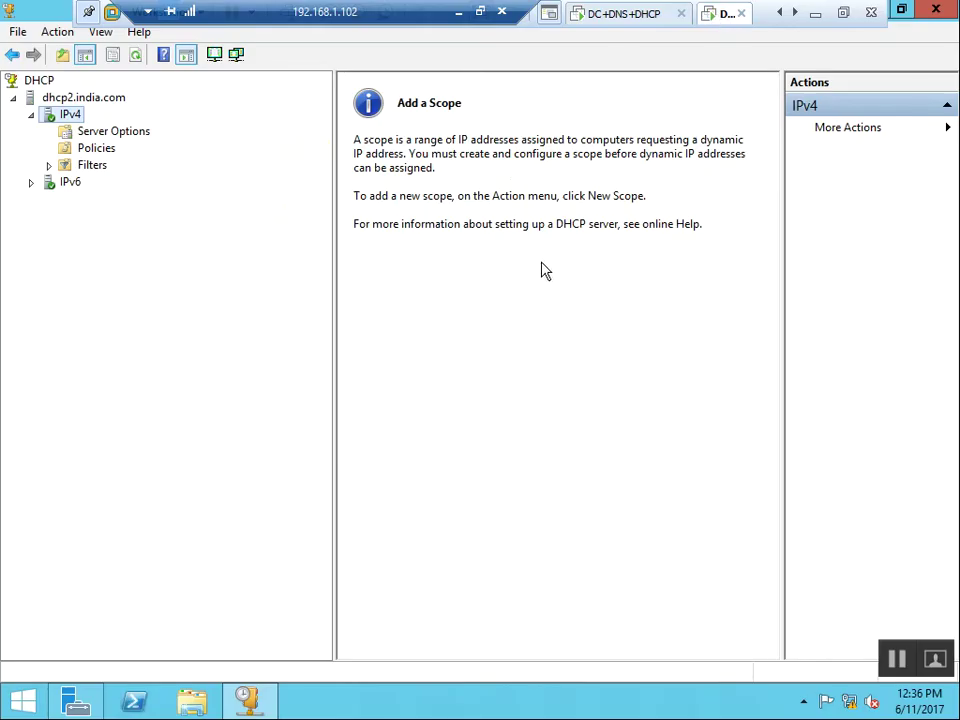
pyautogui.click(608, 28)
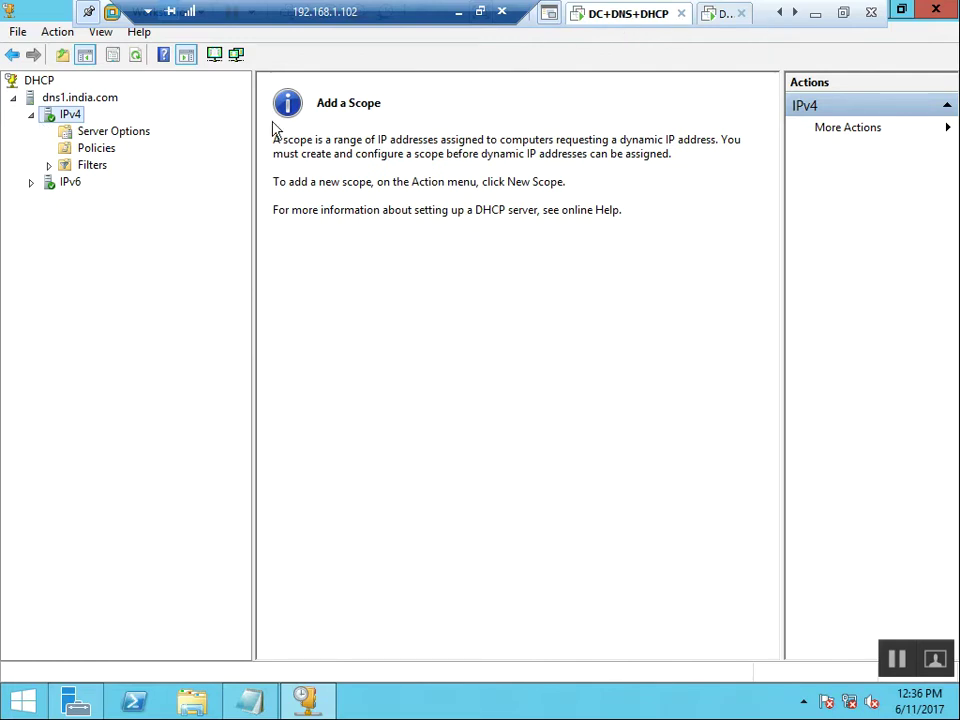
# Start a new IPv4 scope named 'Failover scope for HA' with description 'High Availability'.
pyautogui.rightClick(77, 117)
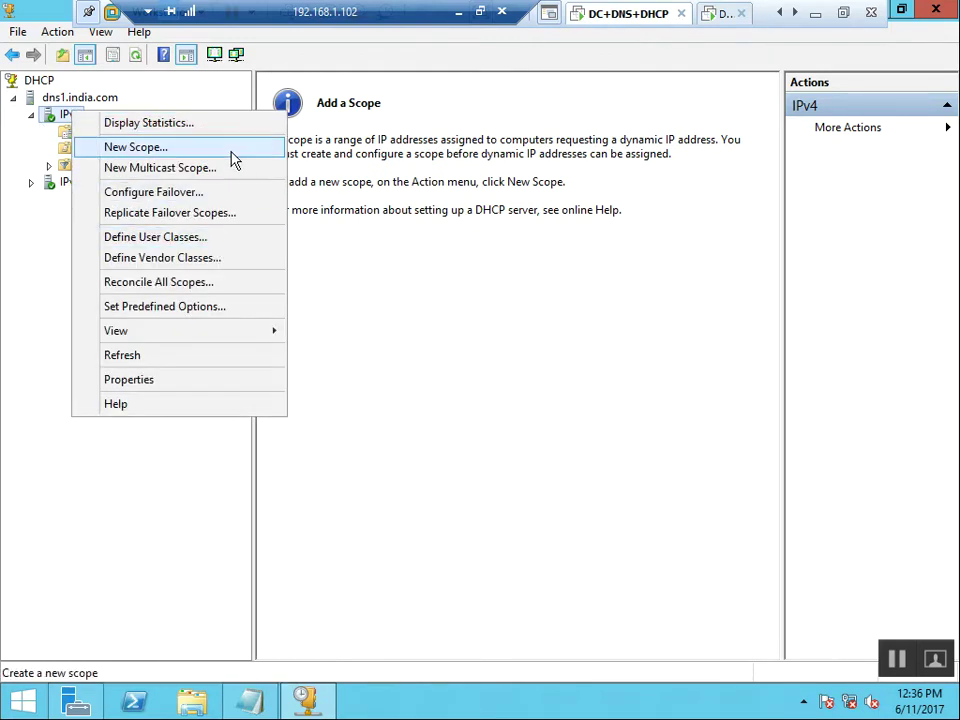
pyautogui.click(246, 152)
pyautogui.press('Return')
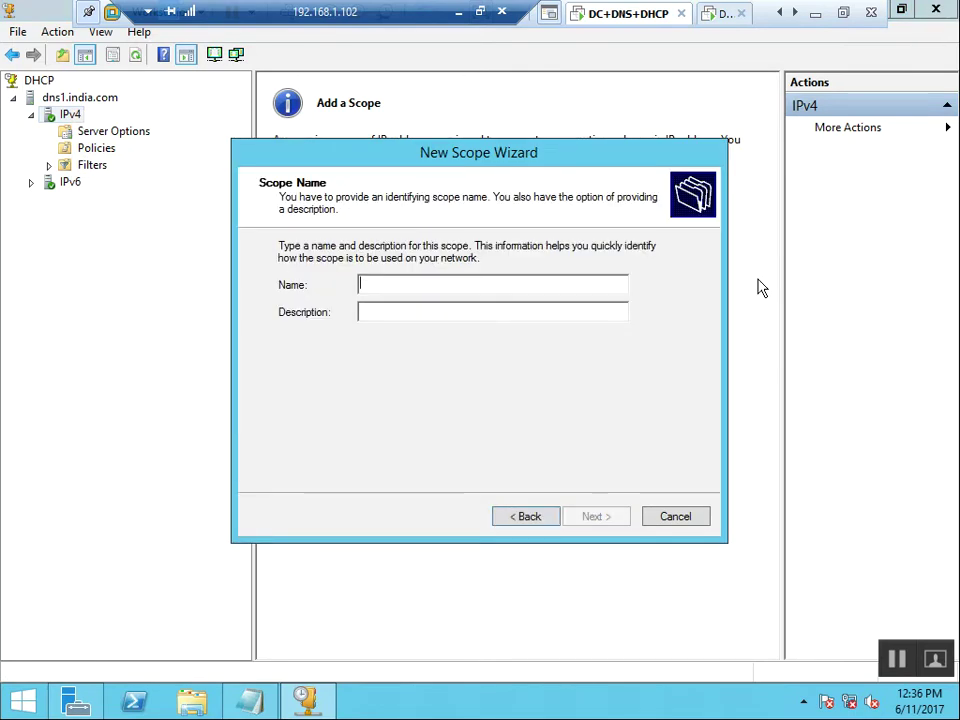
pyautogui.write('Failover ')
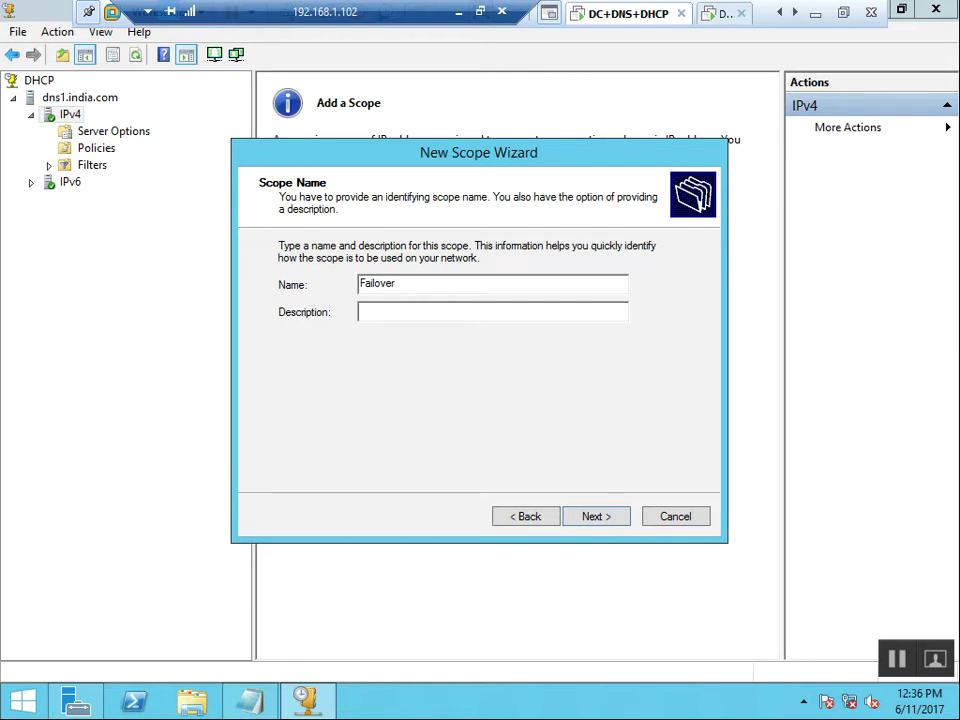
pyautogui.write('scope')
pyautogui.write(' for HA')
pyautogui.write('High Availability')
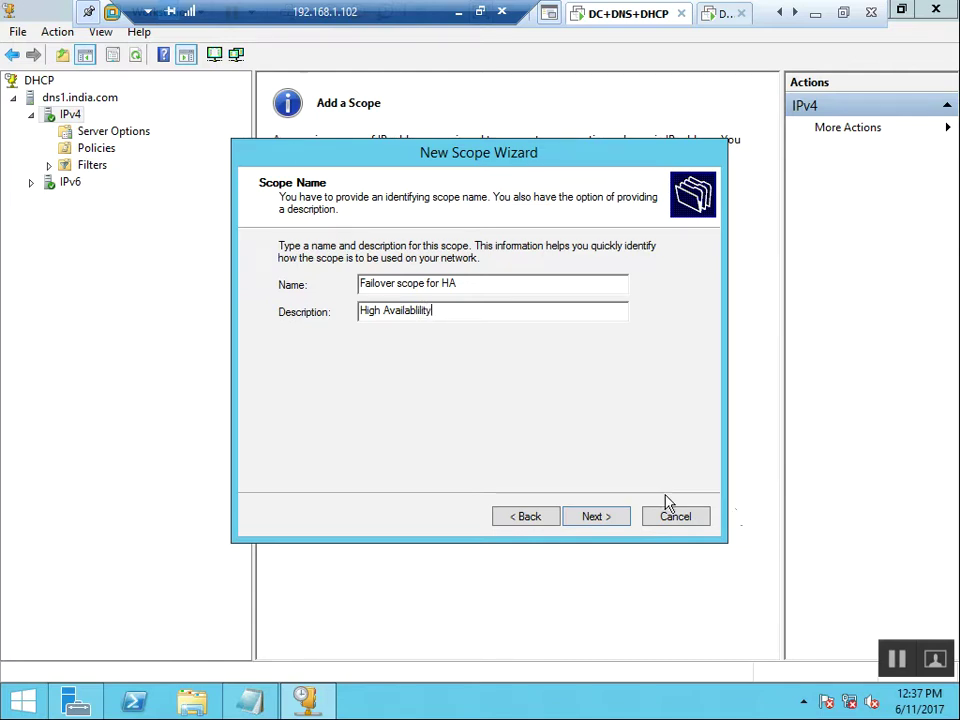
pyautogui.click(606, 521)
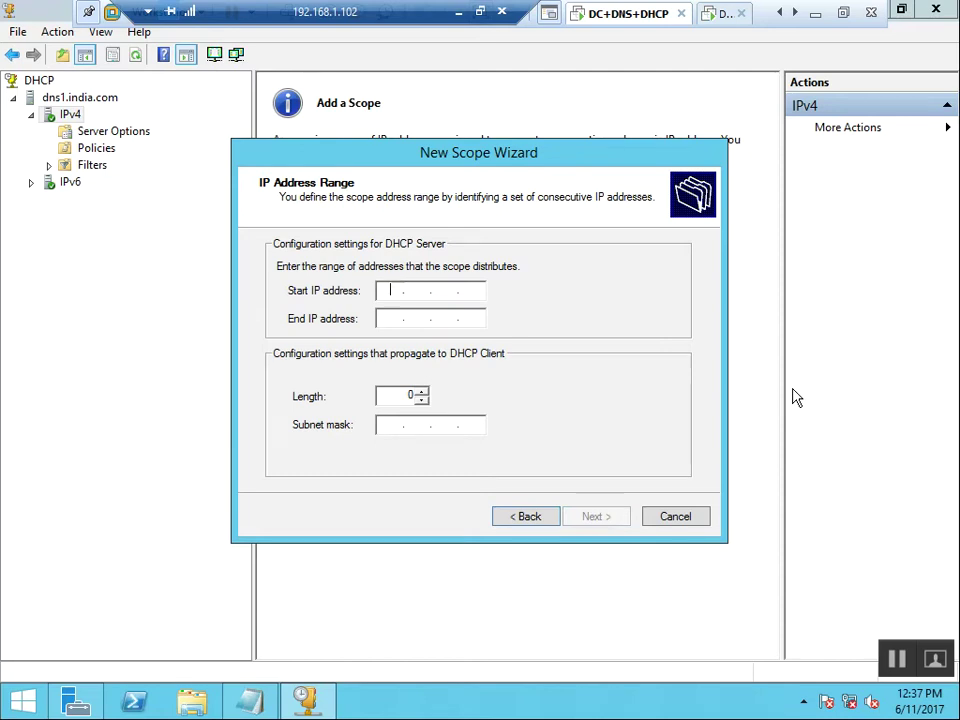
# Set the scope range to 192.168.1.103–192.168.1.254 with length 24 (255.255.255.0).
pyautogui.write('192 . 168 . 1 . 10')
pyautogui.write('3')
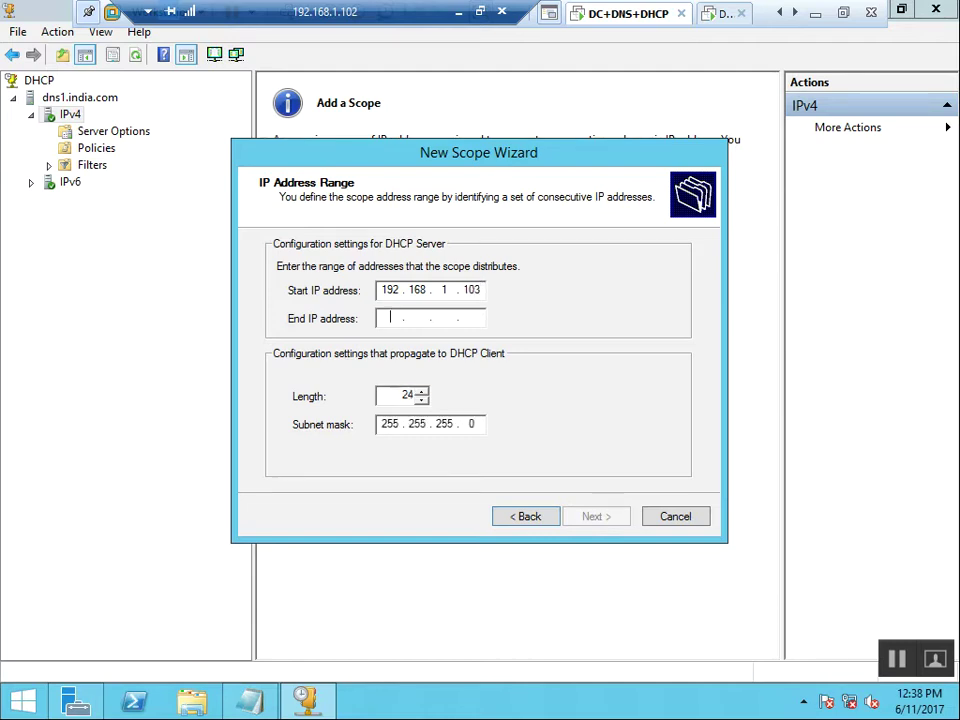
pyautogui.write('192.1')
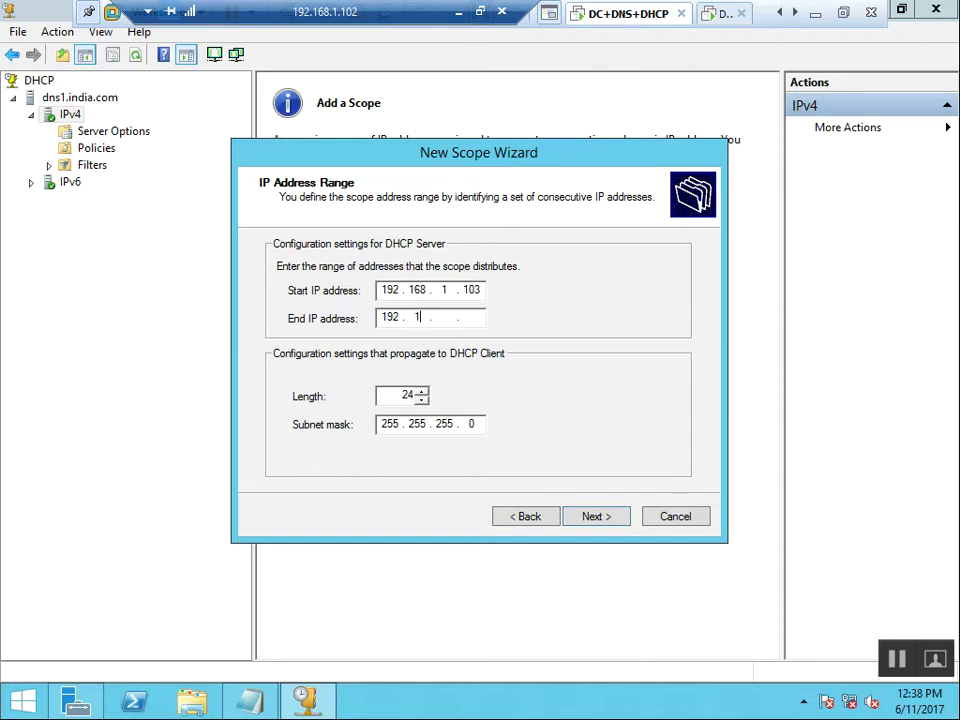
pyautogui.write('68')
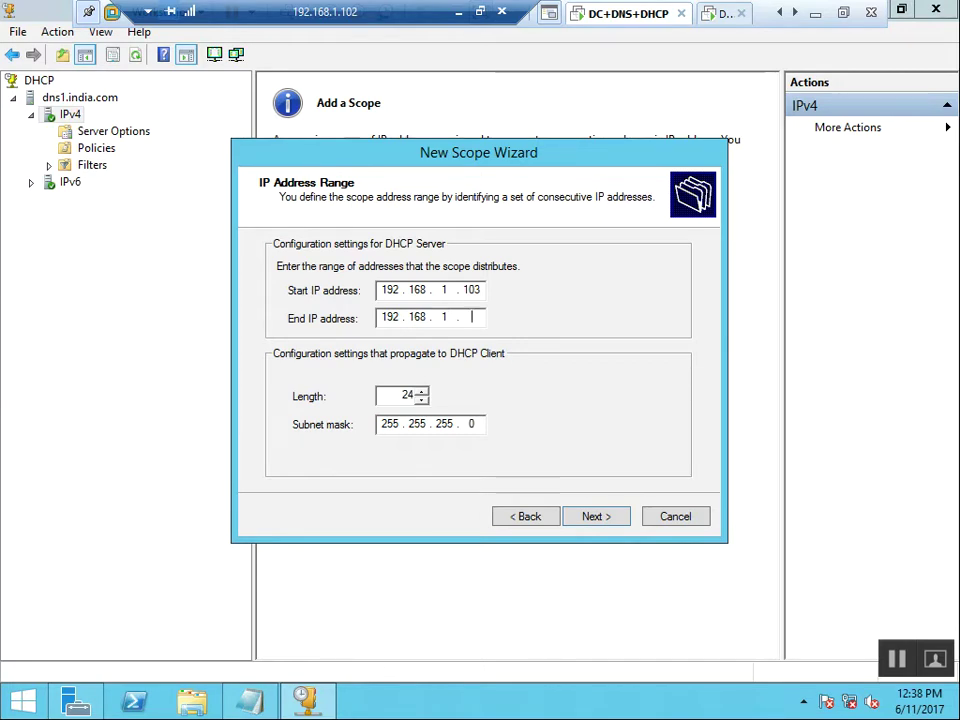
pyautogui.write('254')
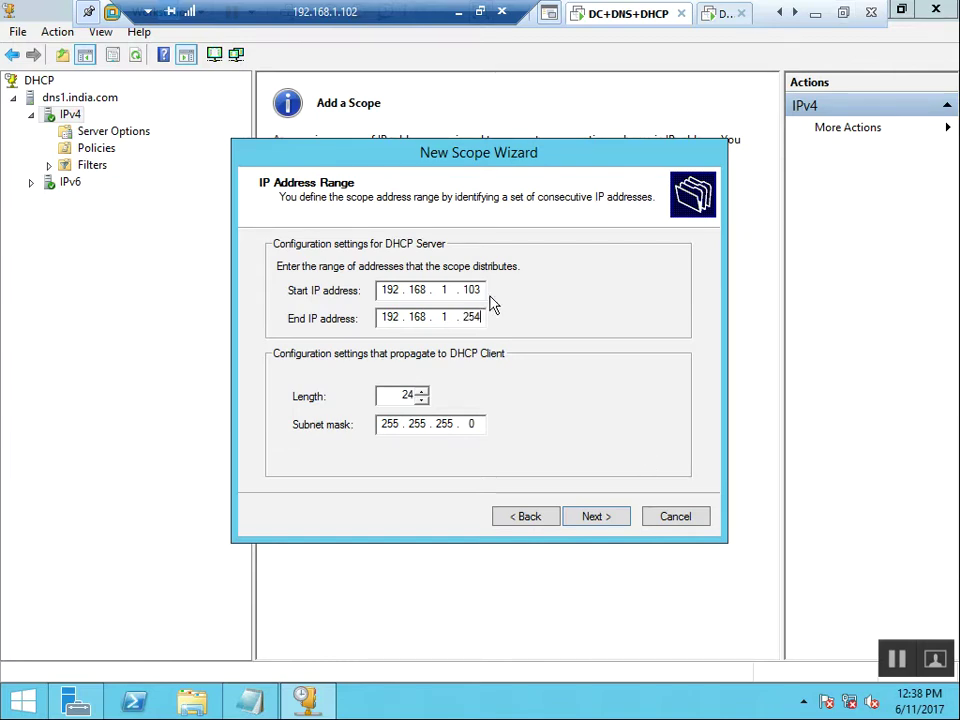
pyautogui.click(614, 518)
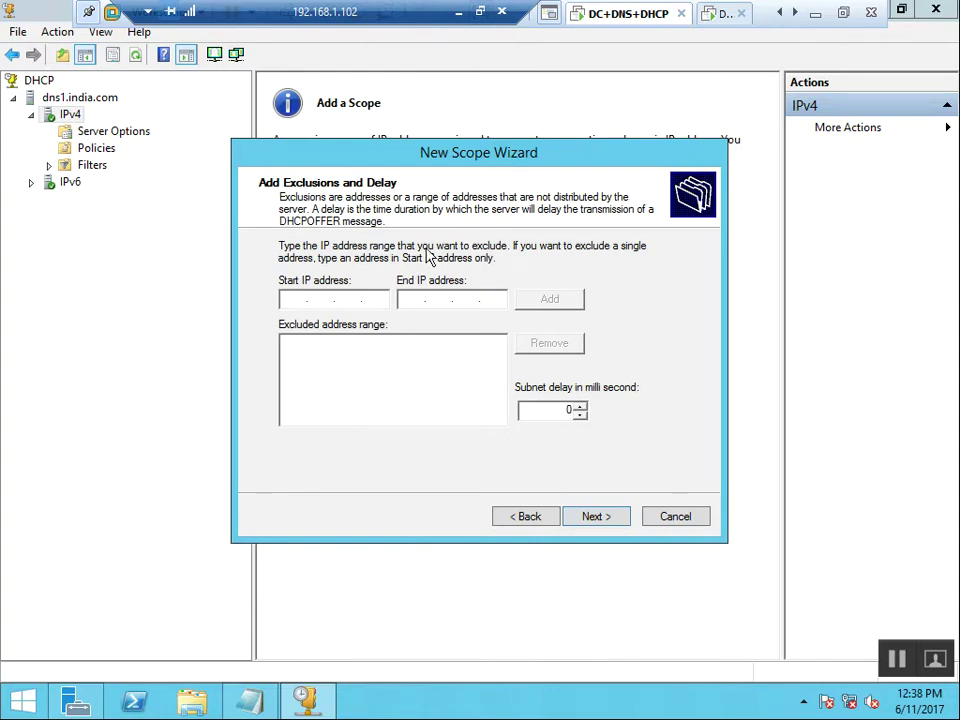
# Skip exclusions and set the lease duration to 3 days 23 hours.
pyautogui.click(585, 521)
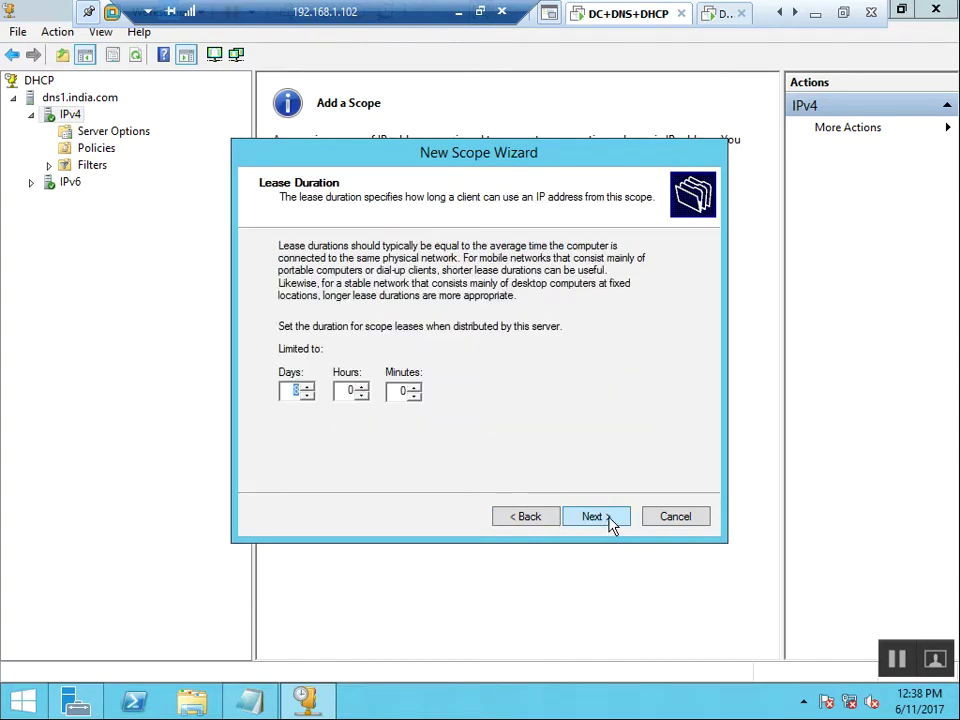
pyautogui.write('3')
pyautogui.press('Tab')
pyautogui.write('23')
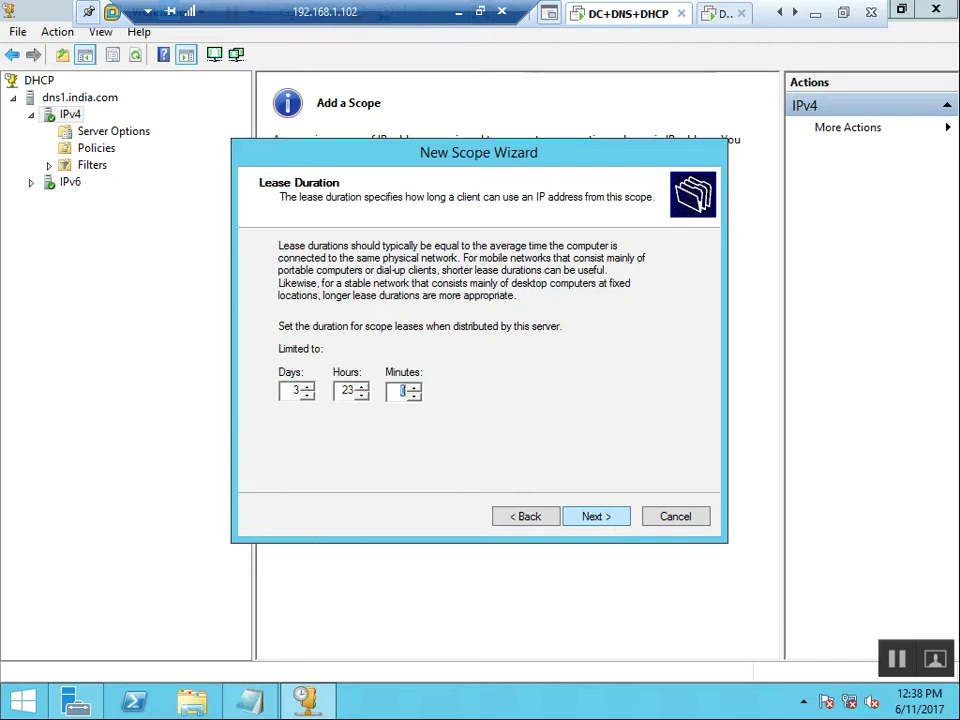
pyautogui.click(611, 520)
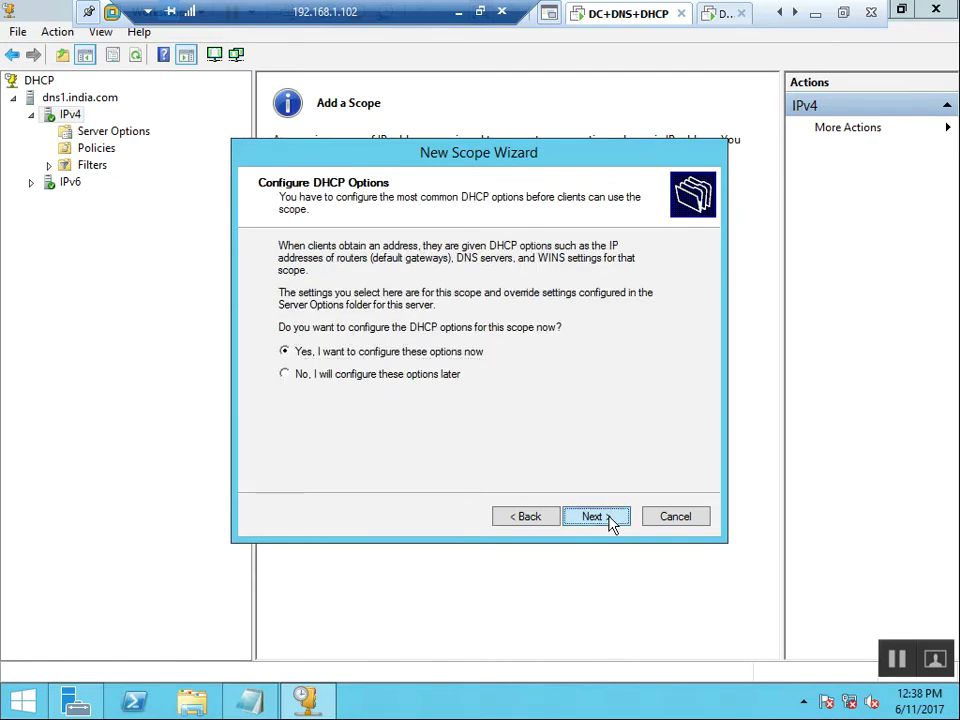
# Configure DHCP options now, adding 192.168.1.1 as the default gateway.
pyautogui.click(612, 520)
pyautogui.write('192.16')
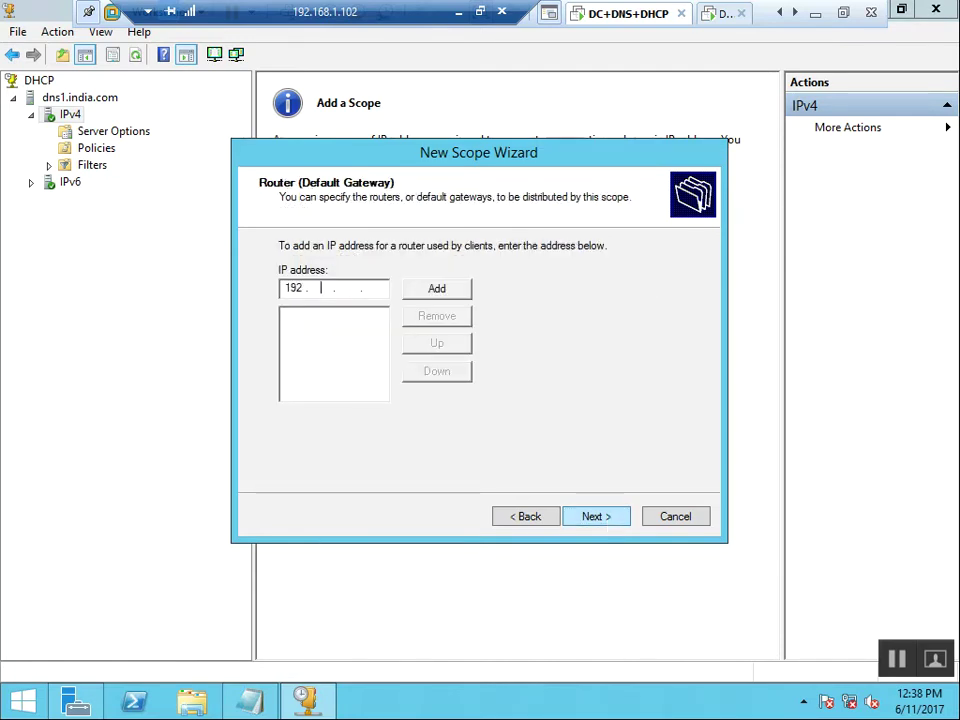
pyautogui.write('8.1.1')
pyautogui.press('Return')
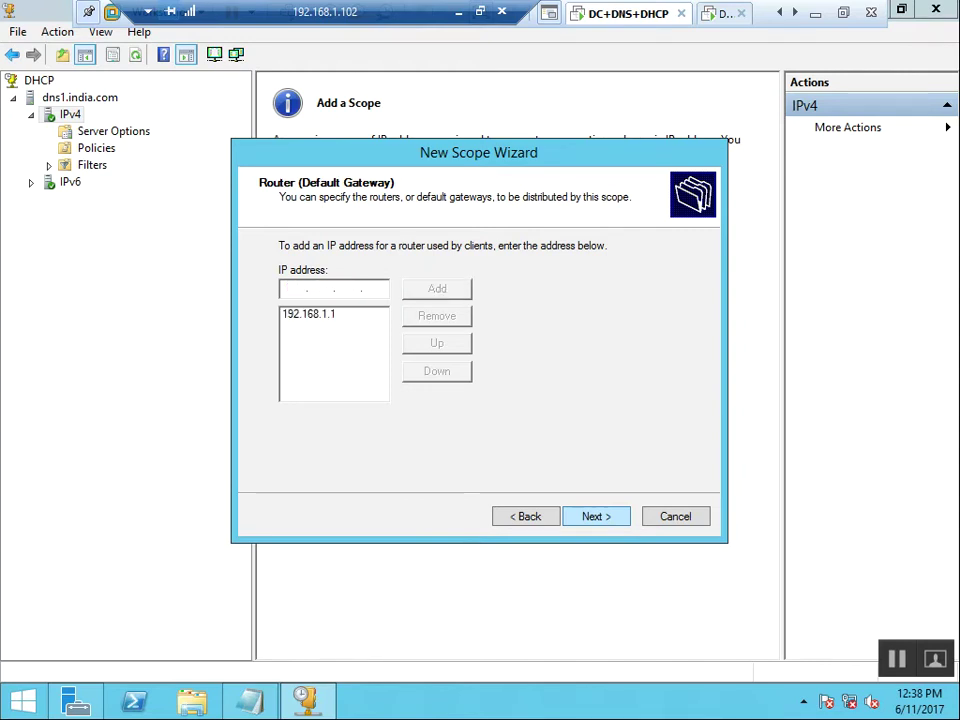
pyautogui.click(608, 520)
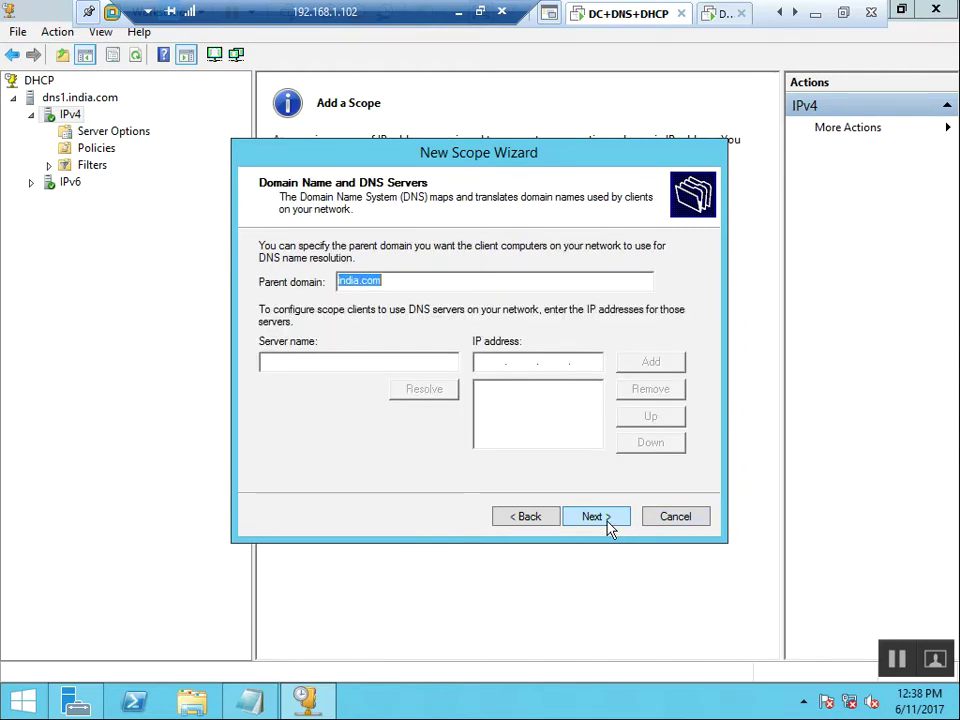
# Resolve dns1 and add 192.168.1.100 as the scope's DNS server.
pyautogui.click(395, 360)
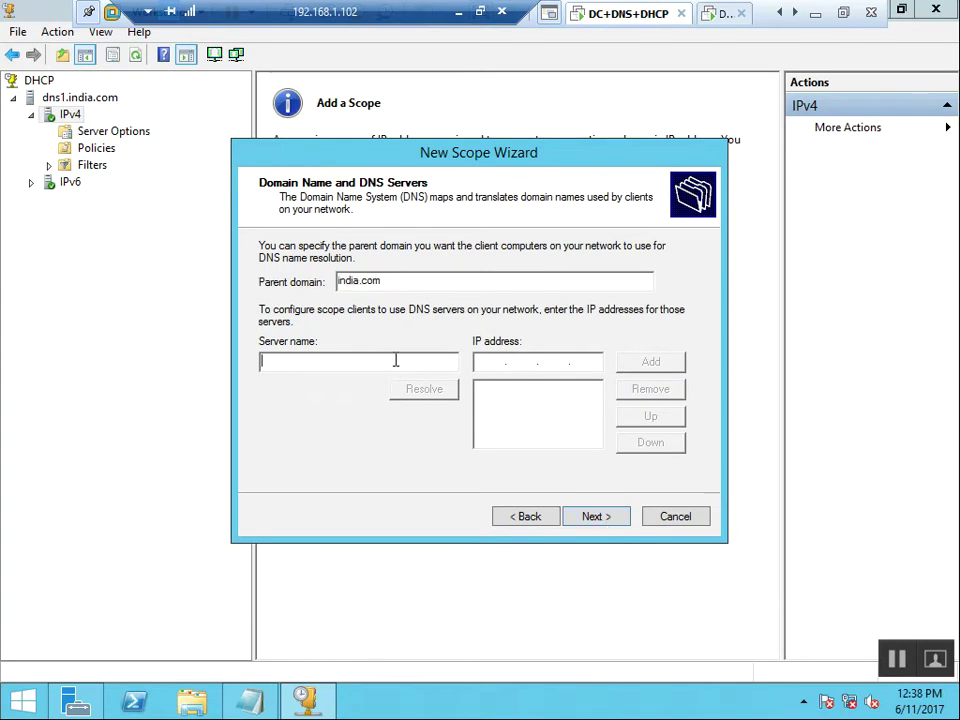
pyautogui.write('dns1')
pyautogui.click(443, 390)
pyautogui.click(668, 362)
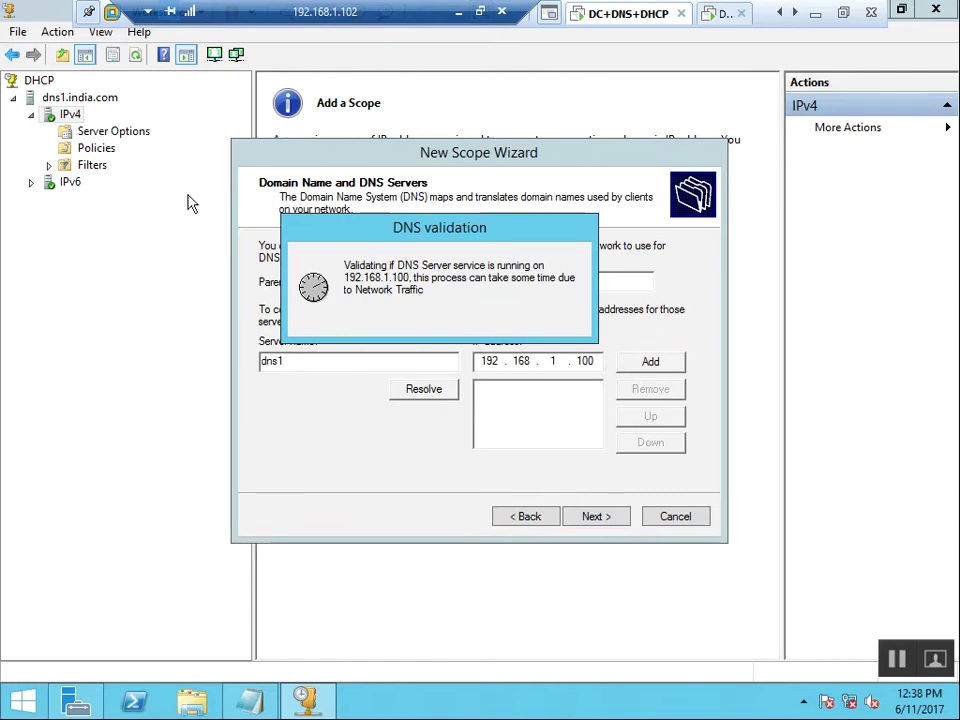
# Finish the wizard without WINS servers and view the new scope's Address Pool.
pyautogui.click(591, 519)
pyautogui.click(591, 519)
pyautogui.click(591, 519)
pyautogui.click(591, 519)
pyautogui.doubleClick(184, 138)
pyautogui.click(151, 151)
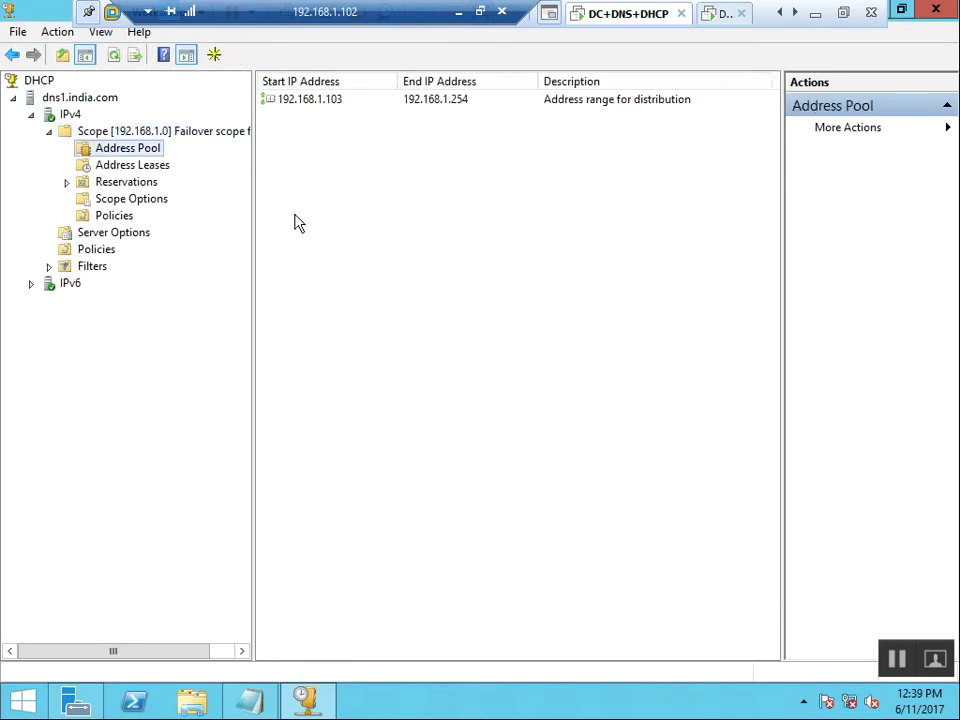
# Refresh the address pool and glance at the dhcp2 session before returning to dns1.
pyautogui.rightClick(390, 180)
pyautogui.click(471, 214)
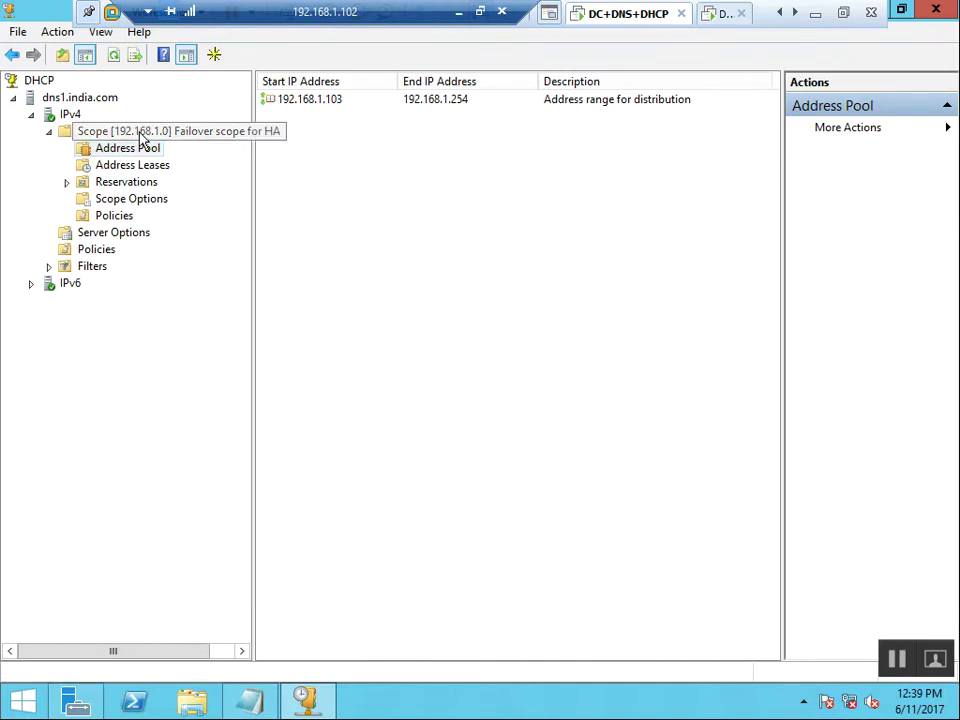
pyautogui.click(718, 14)
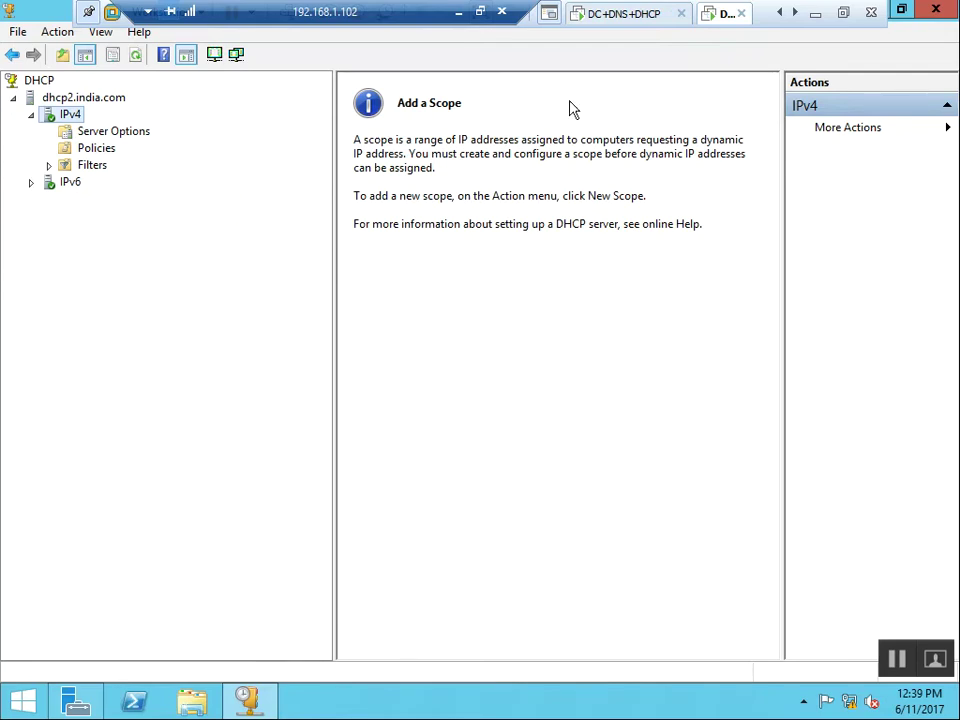
pyautogui.click(606, 15)
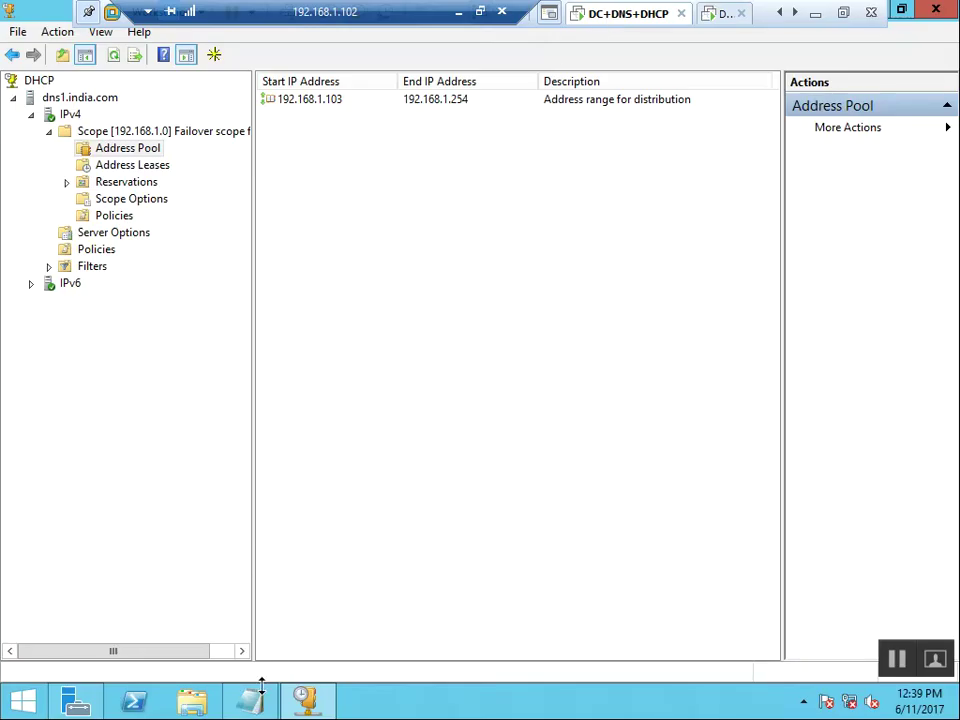
# Replace 'SPLLIT SCOPE' in the Notepad note with 'Failover' and minimize Notepad.
pyautogui.click(250, 700)
pyautogui.moveTo(370, 232); pyautogui.dragTo(280, 225)
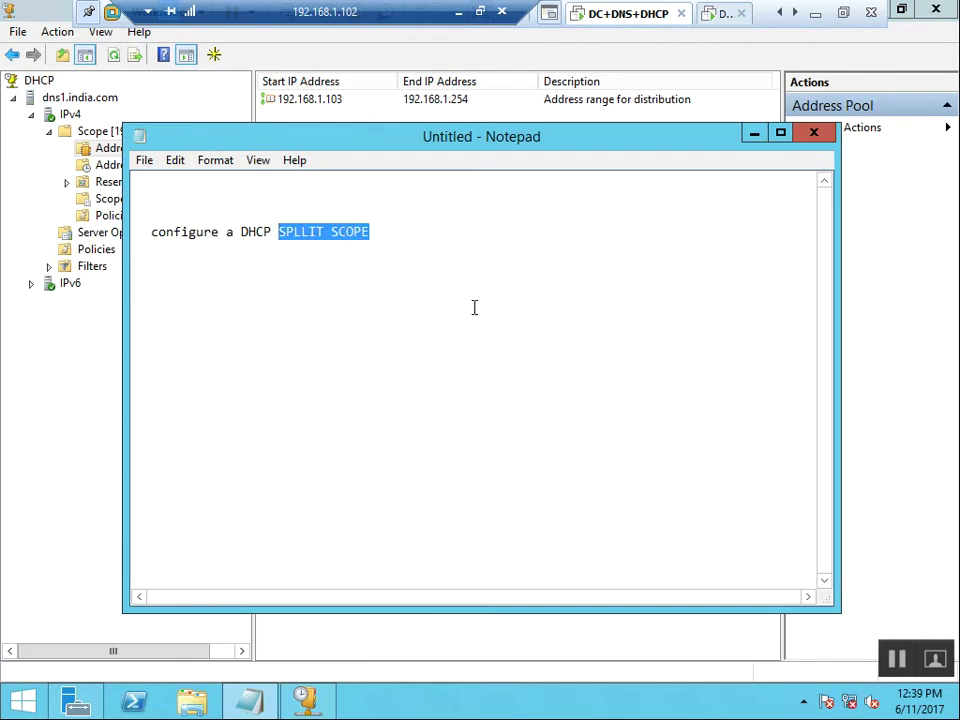
pyautogui.press('BackSpace')
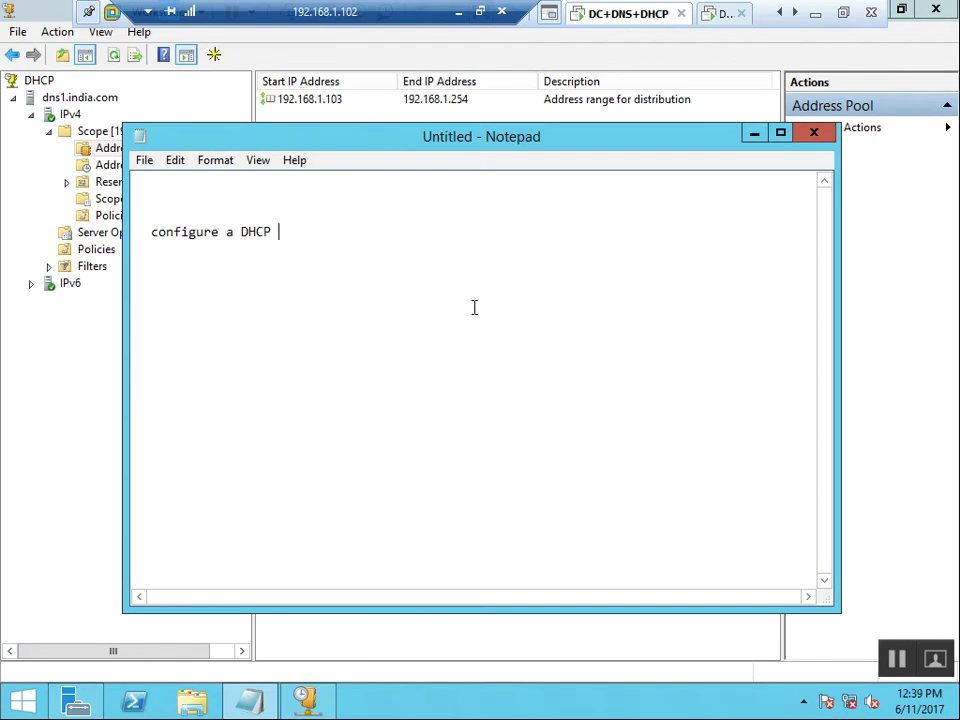
pyautogui.write('ver')
pyautogui.click(753, 136)
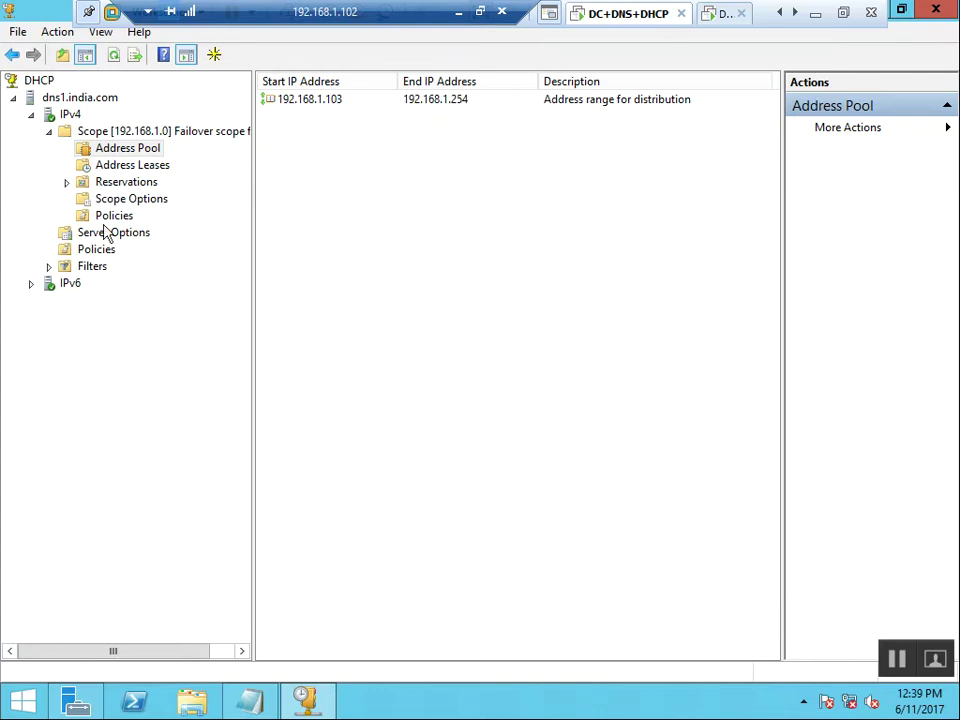
# Launch Configure Failover from the 192.168.1.0 scope's context menu.
pyautogui.click(152, 136)
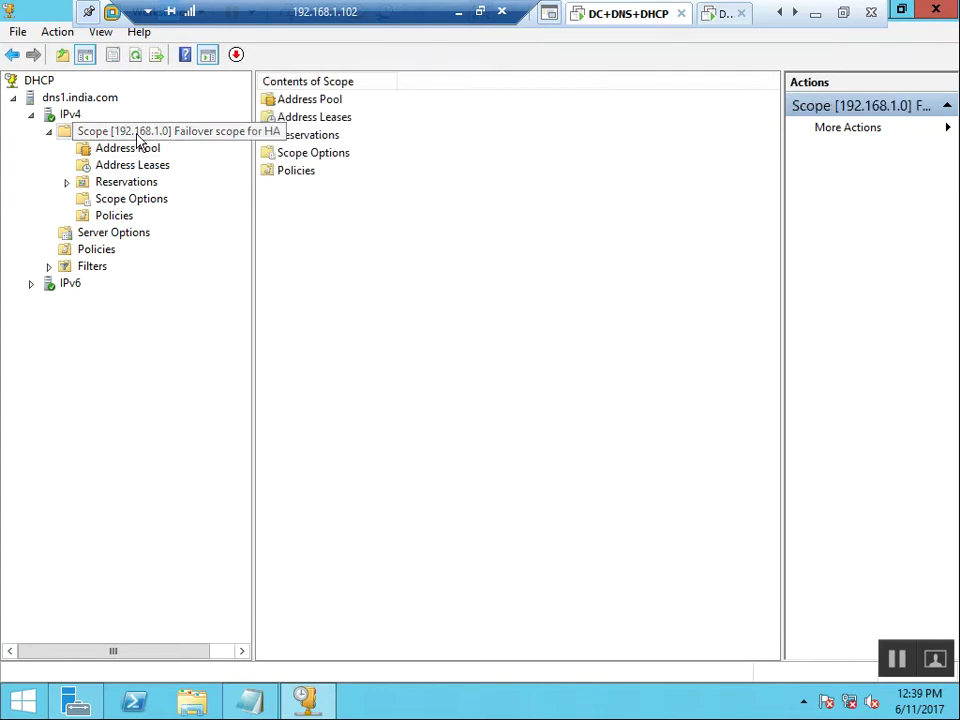
pyautogui.rightClick(142, 137)
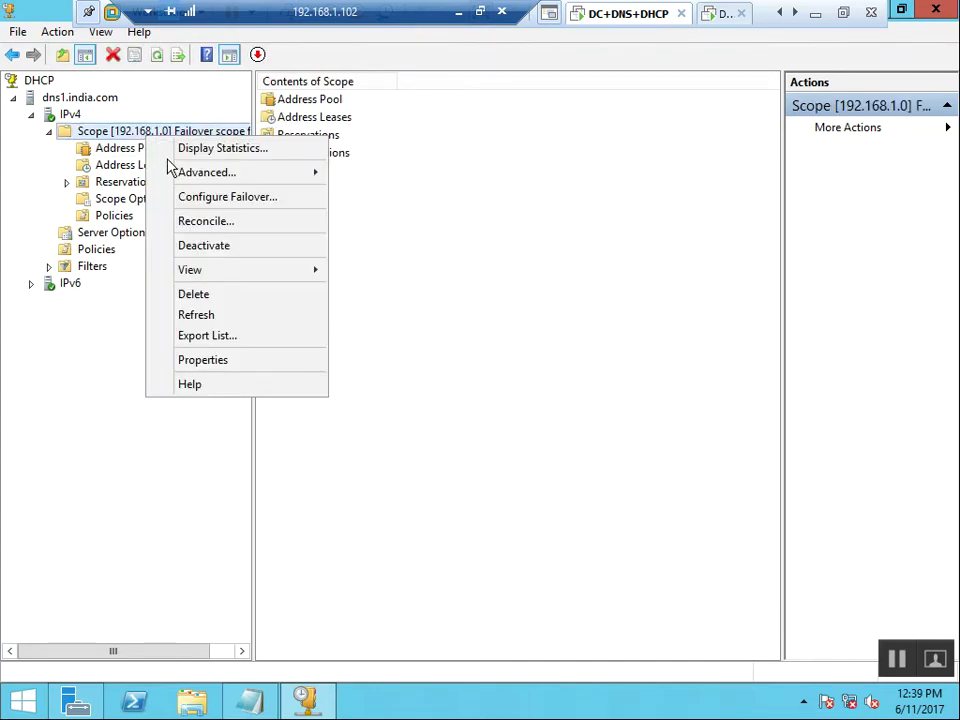
pyautogui.moveTo(189, 180)
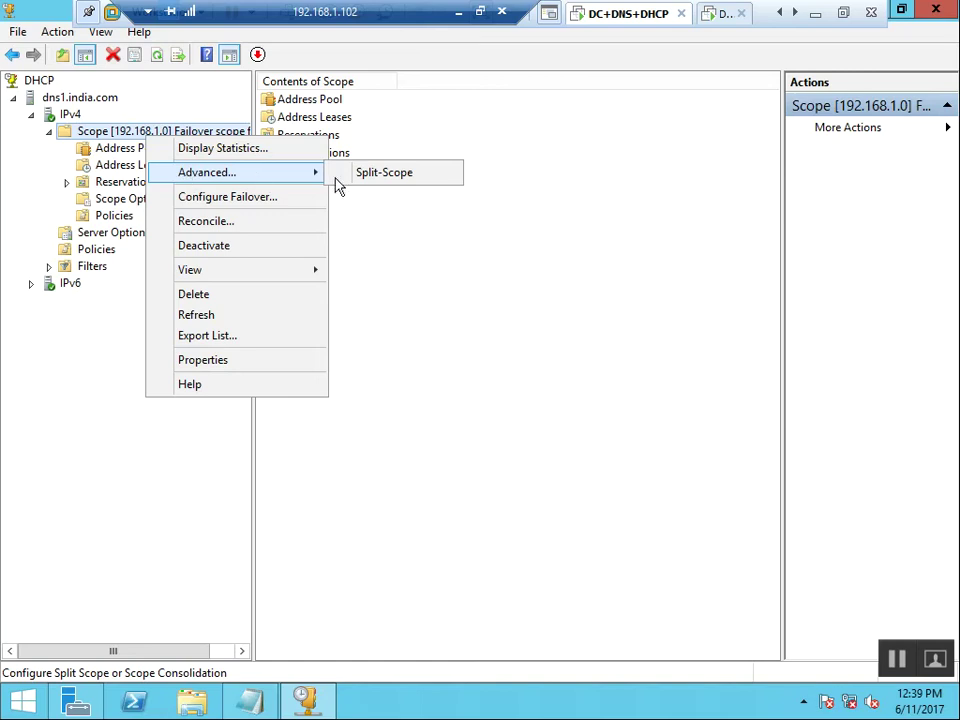
pyautogui.click(249, 200)
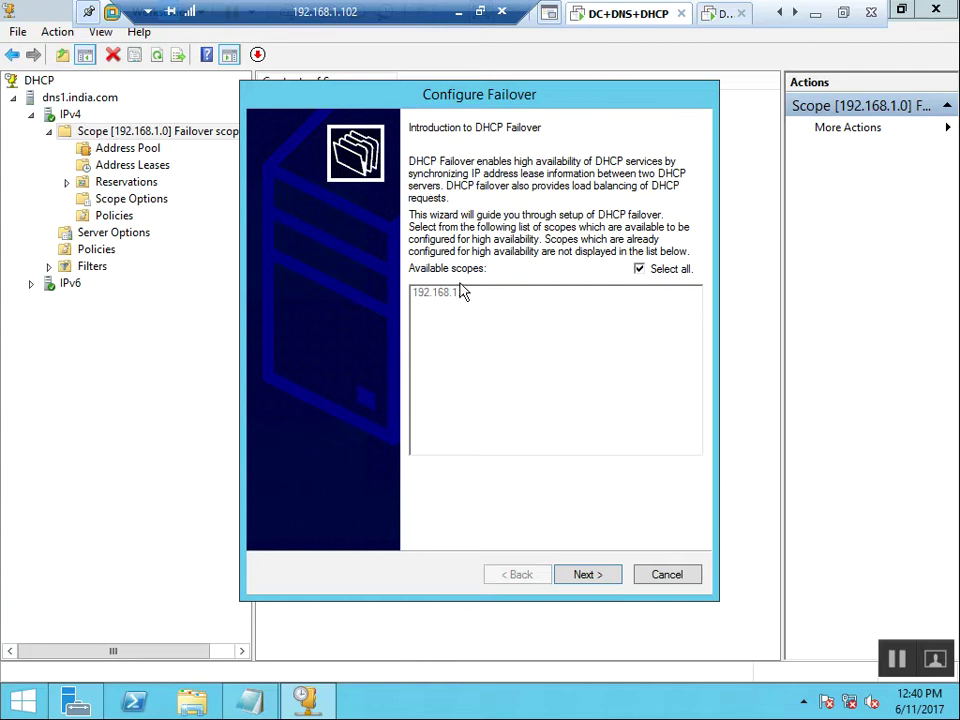
# Keep all scopes, including 192.168.1.0, selected and advance to the partner server page.
pyautogui.click(662, 274)
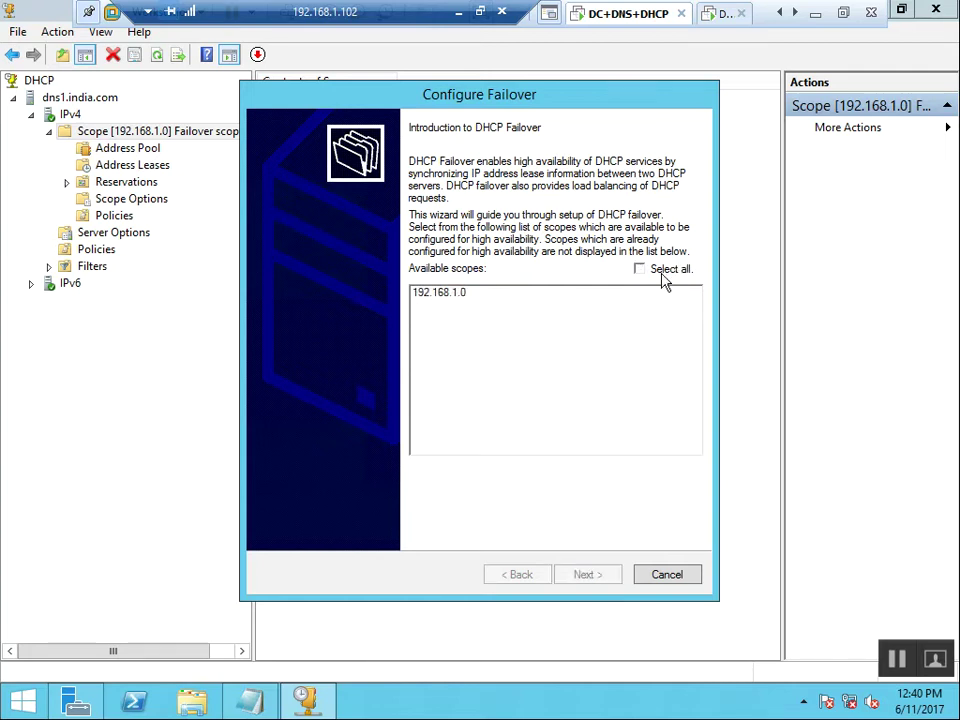
pyautogui.click(467, 296)
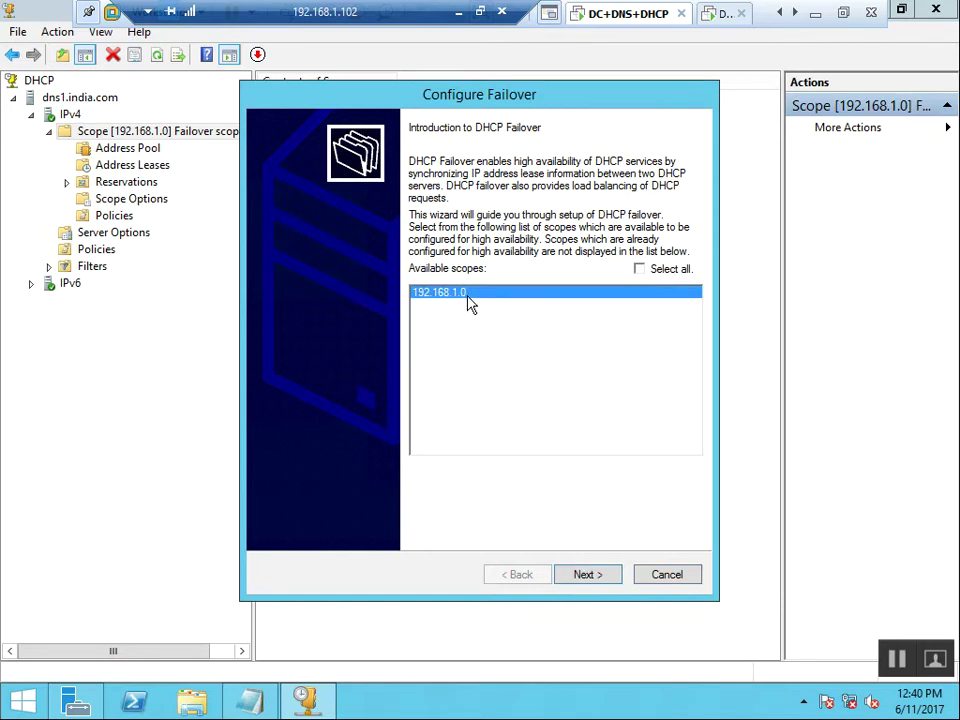
pyautogui.click(639, 269)
pyautogui.click(603, 576)
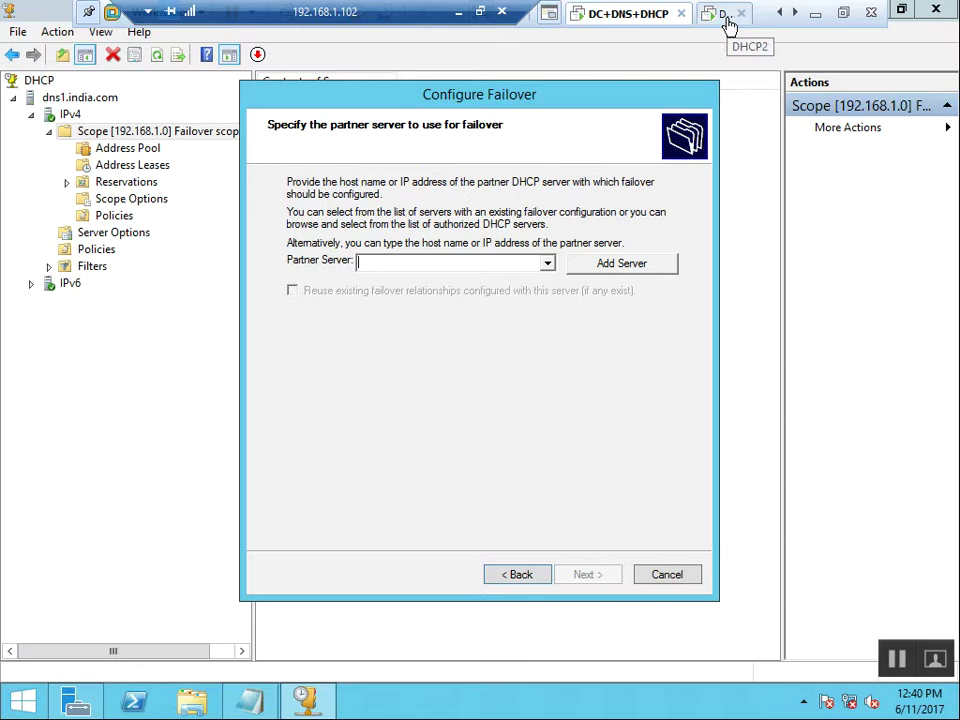
# Find DHCP2 in the directory, set dhcp2.india.com as partner server, and submit it.
pyautogui.click(620, 264)
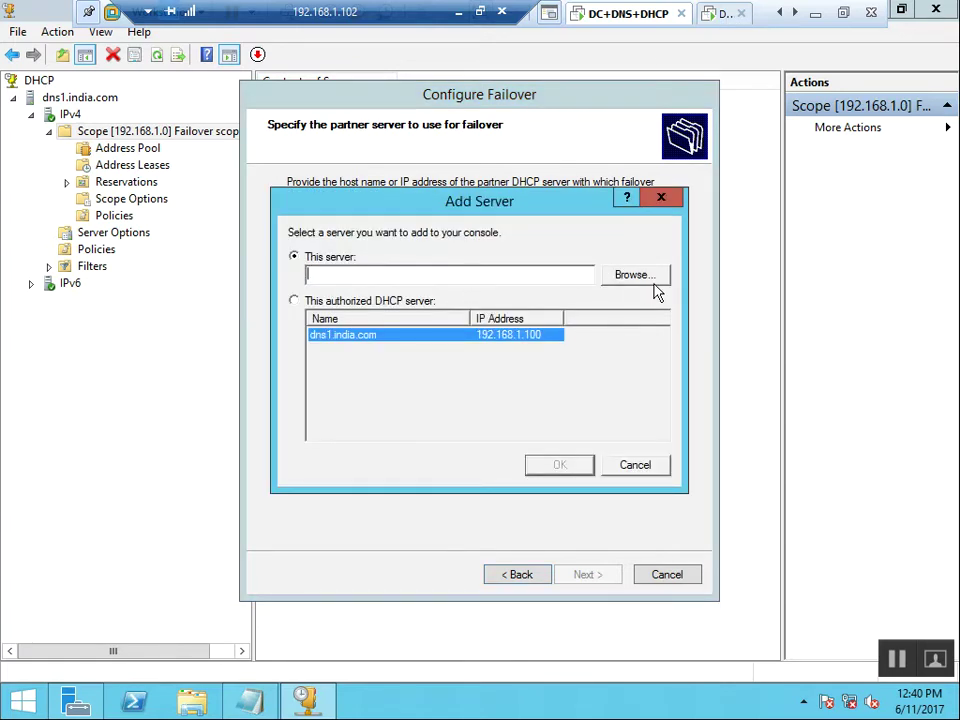
pyautogui.click(632, 278)
pyautogui.click(59, 237)
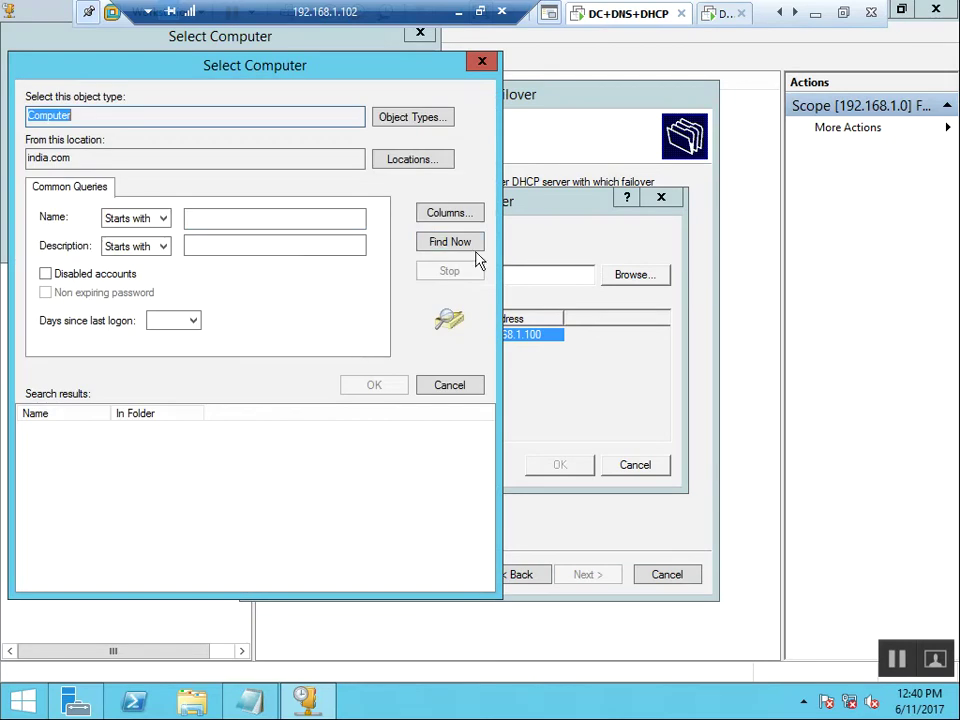
pyautogui.click(470, 247)
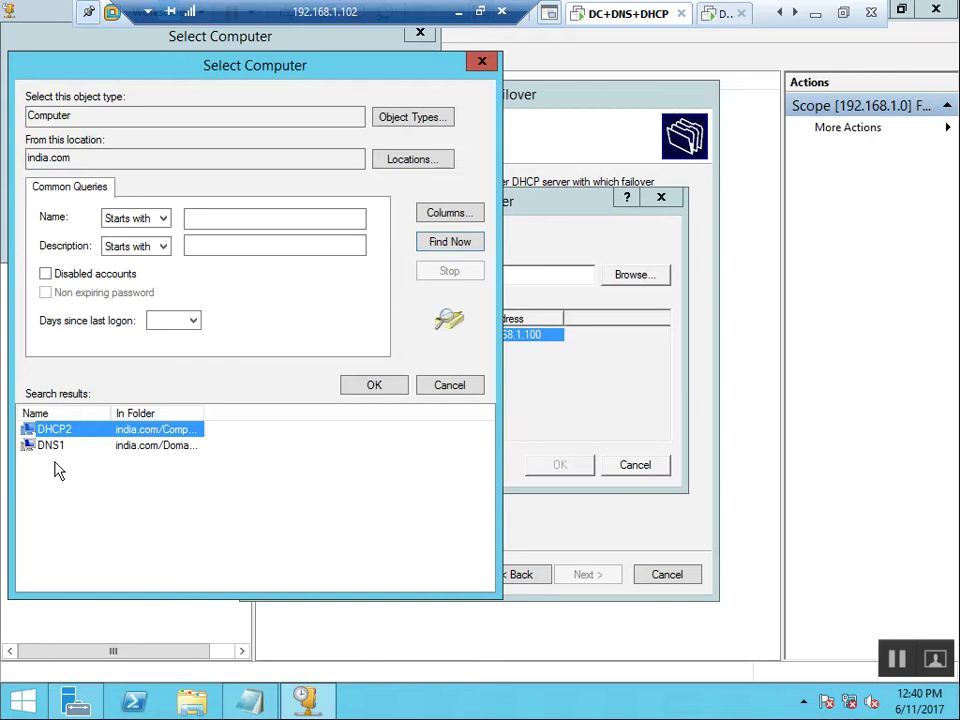
pyautogui.click(369, 385)
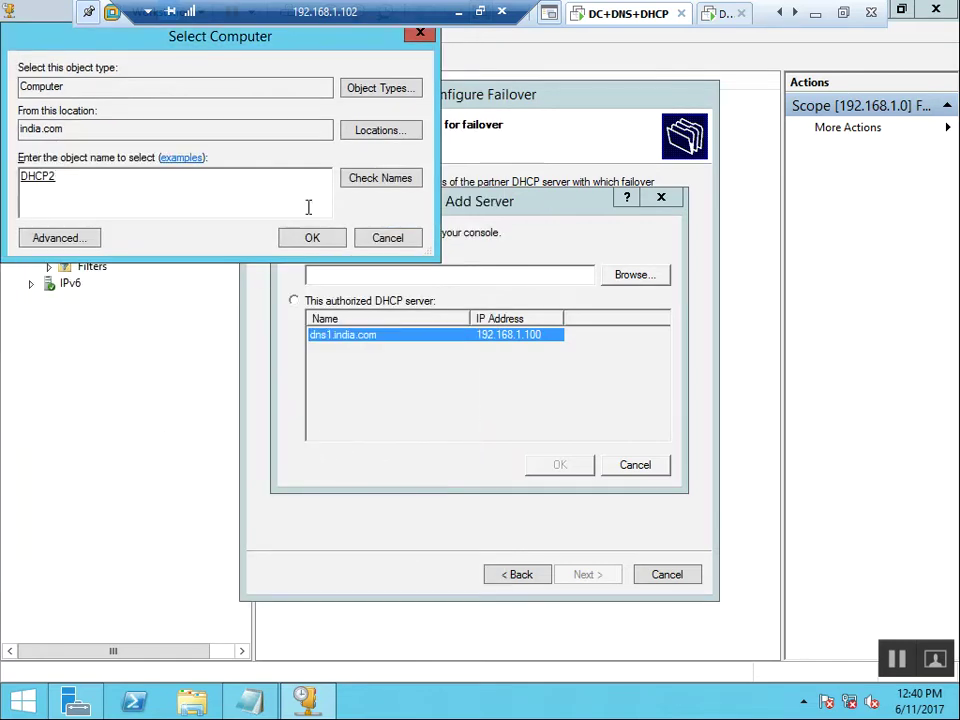
pyautogui.click(314, 238)
pyautogui.click(556, 468)
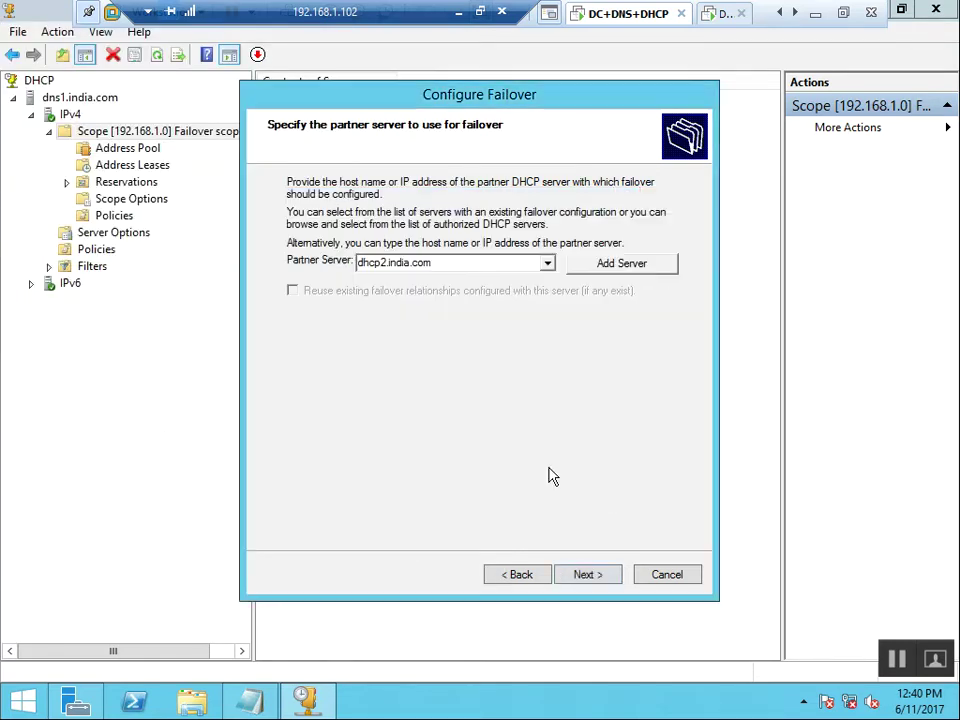
pyautogui.click(588, 578)
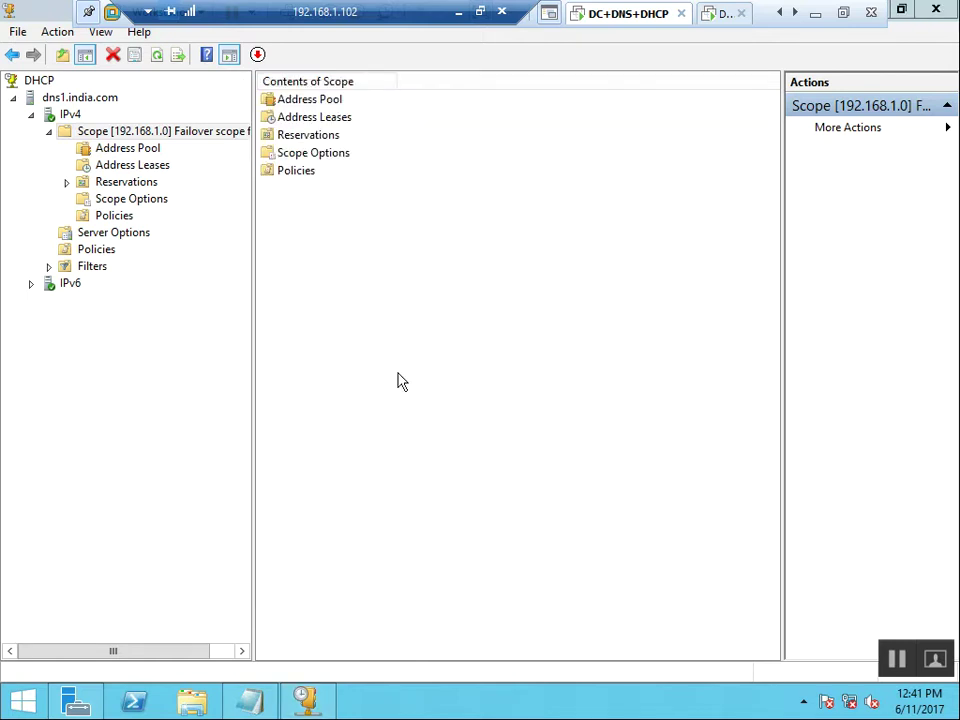
# Check the dhcp2 session, return to dns1, and open VM settings with Ctrl+D.
pyautogui.click(316, 706)
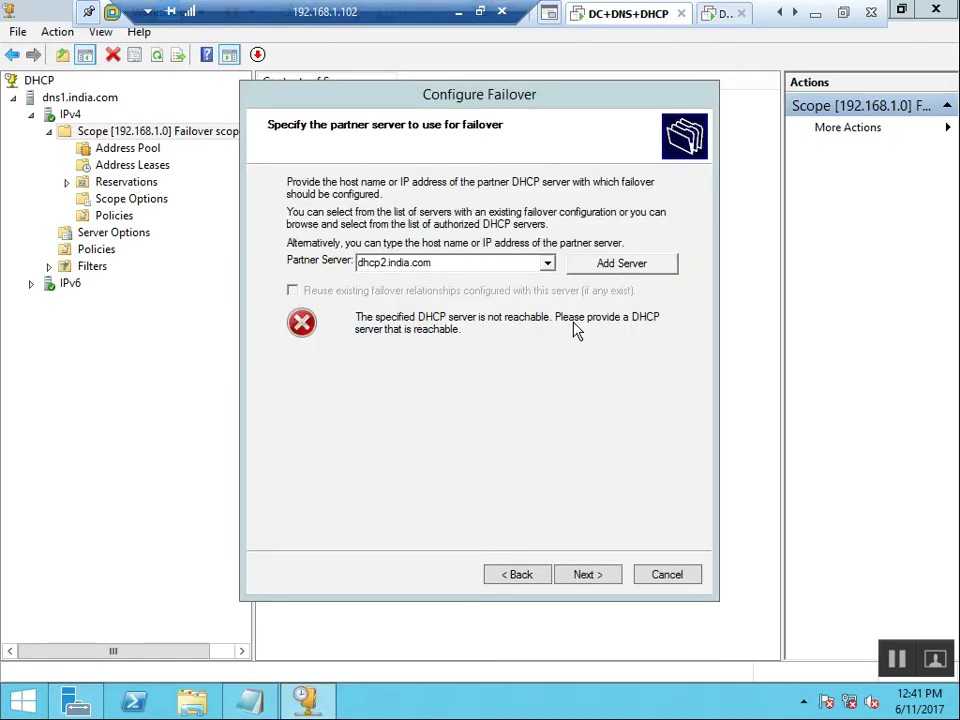
pyautogui.click(718, 20)
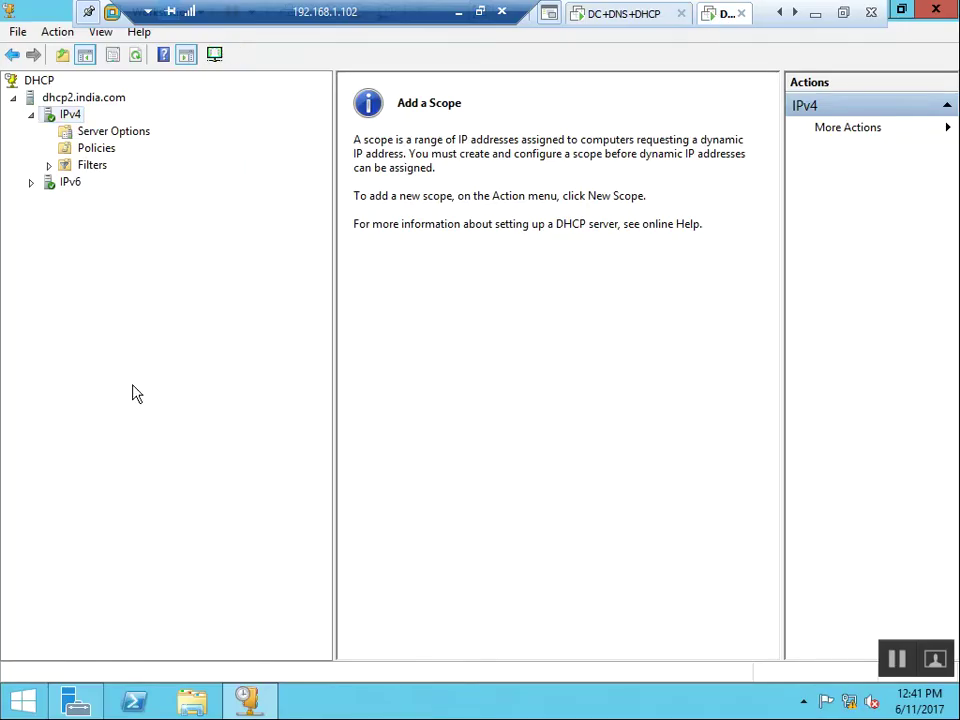
pyautogui.click(620, 24)
pyautogui.rightClick(624, 22)
pyautogui.click(510, 250)
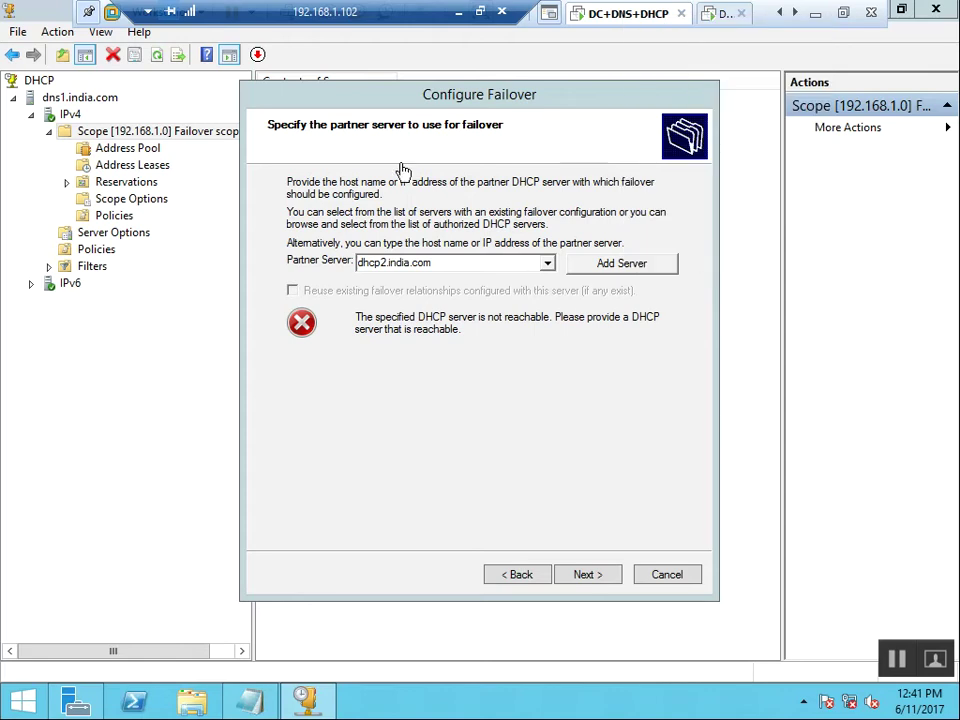
pyautogui.hotkey('ctrl', 'd')
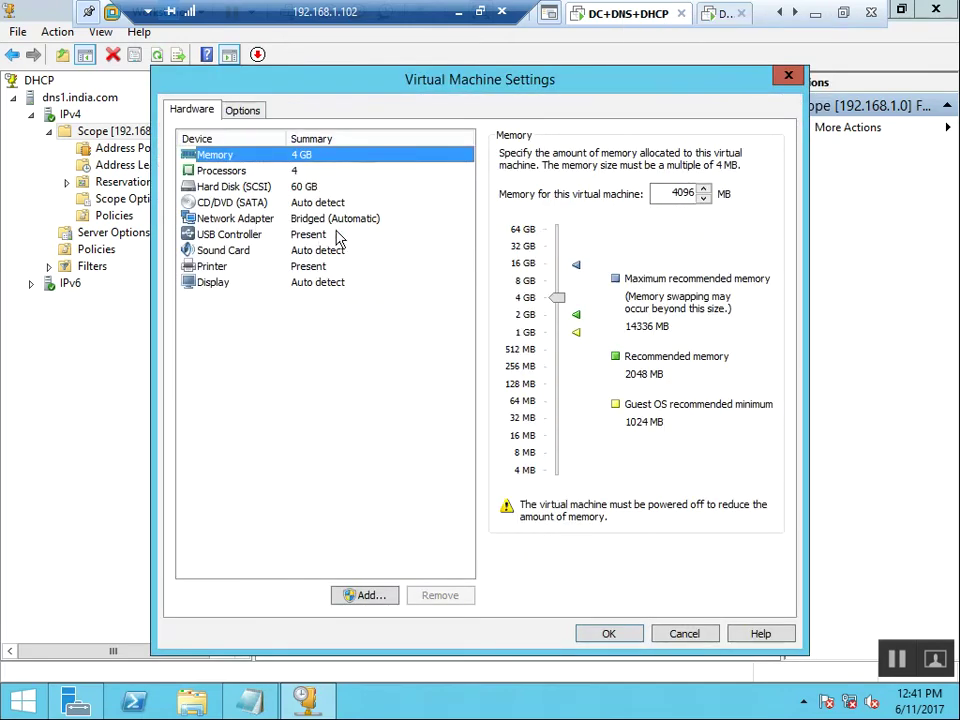
# Mark the Network Adapter Connected and Connect at power on, apply, then go Back.
pyautogui.click(336, 220)
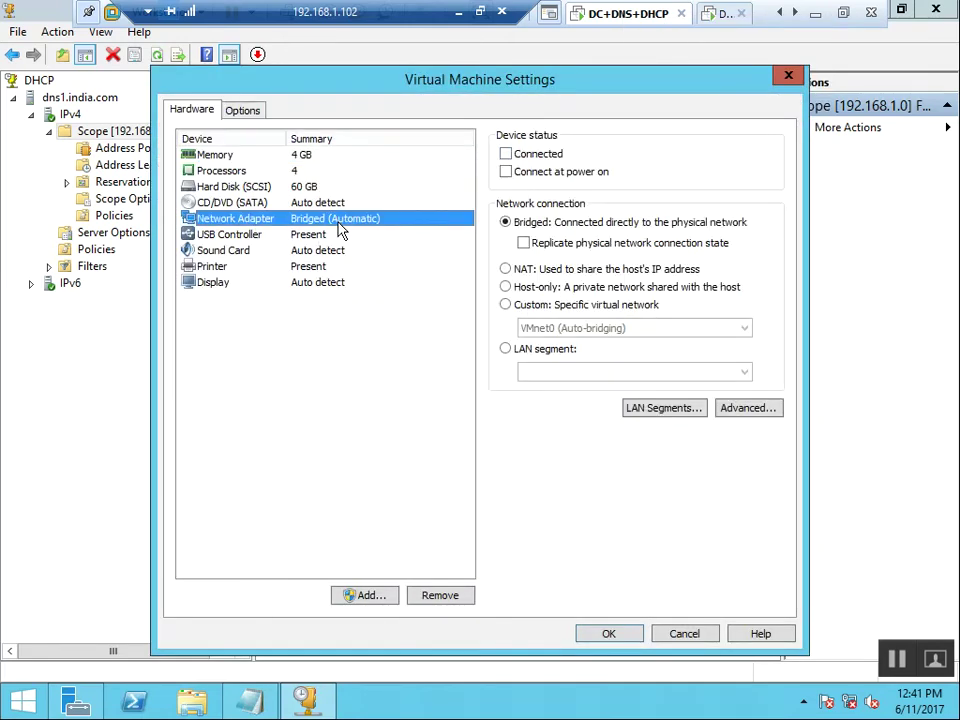
pyautogui.click(507, 155)
pyautogui.click(550, 172)
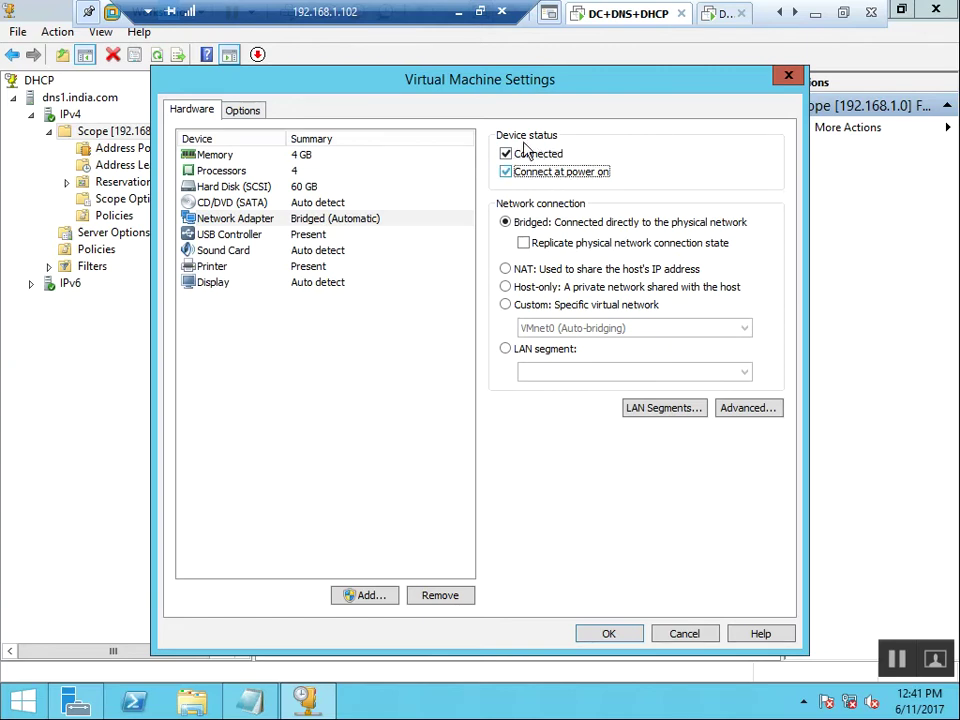
pyautogui.click(609, 635)
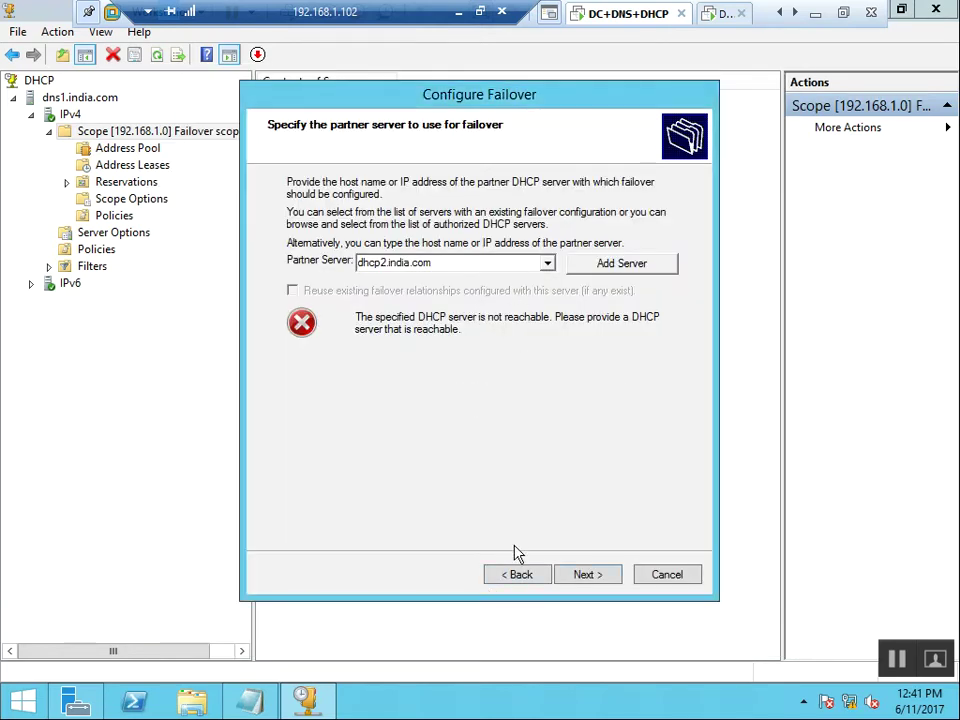
pyautogui.click(519, 579)
# Accept dhcp2.india.com as the failover partner and replace the default relationship name with 'Faiover-Relationship'.
pyautogui.click(588, 575)
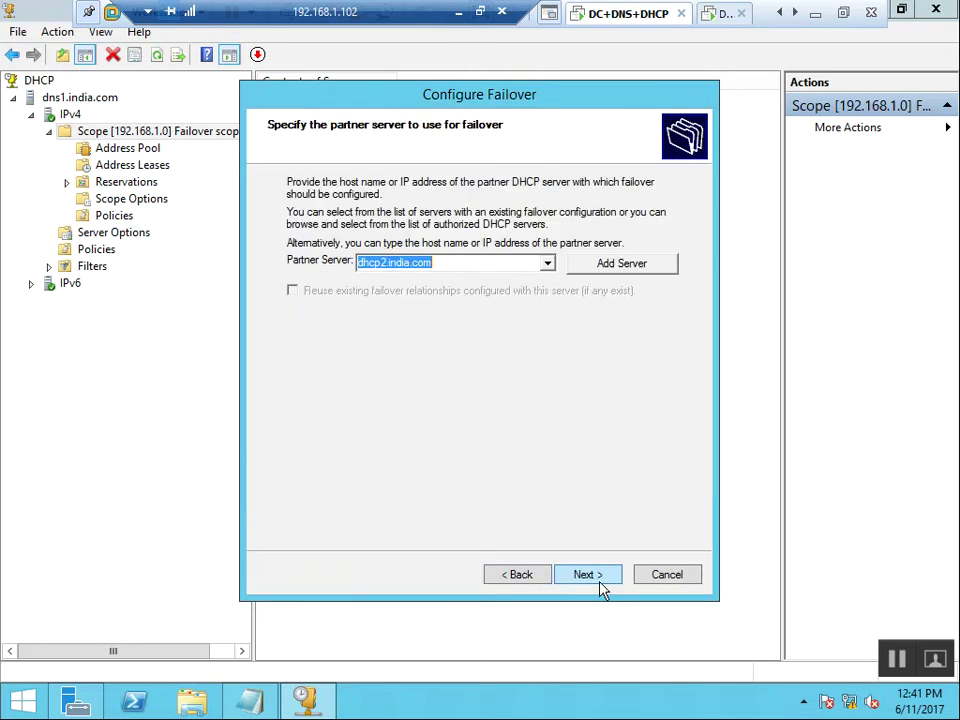
pyautogui.click(602, 582)
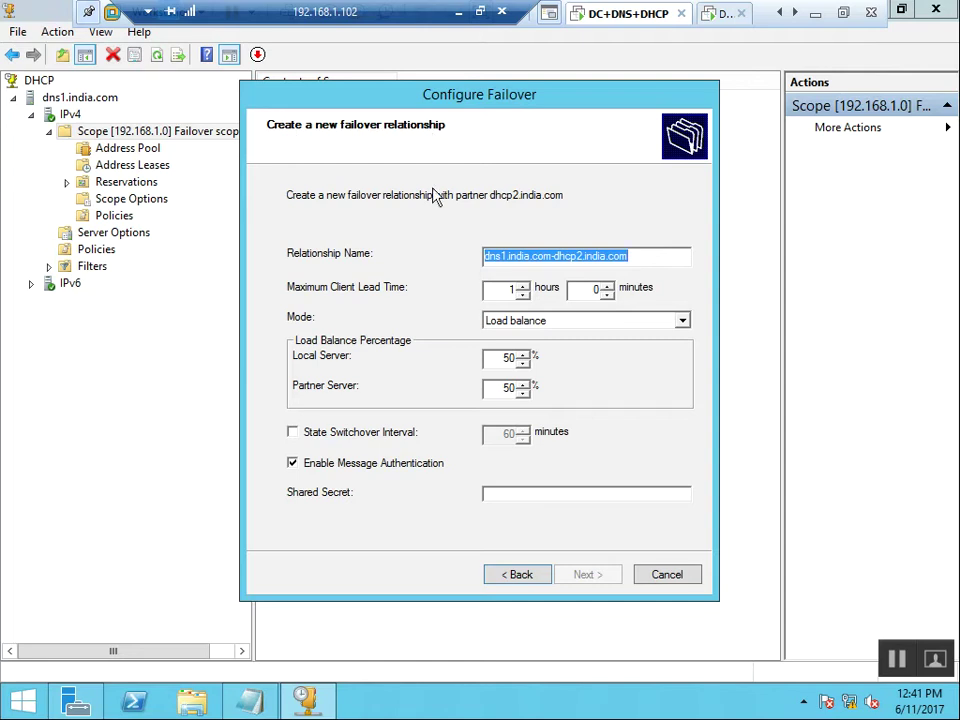
pyautogui.click(647, 257)
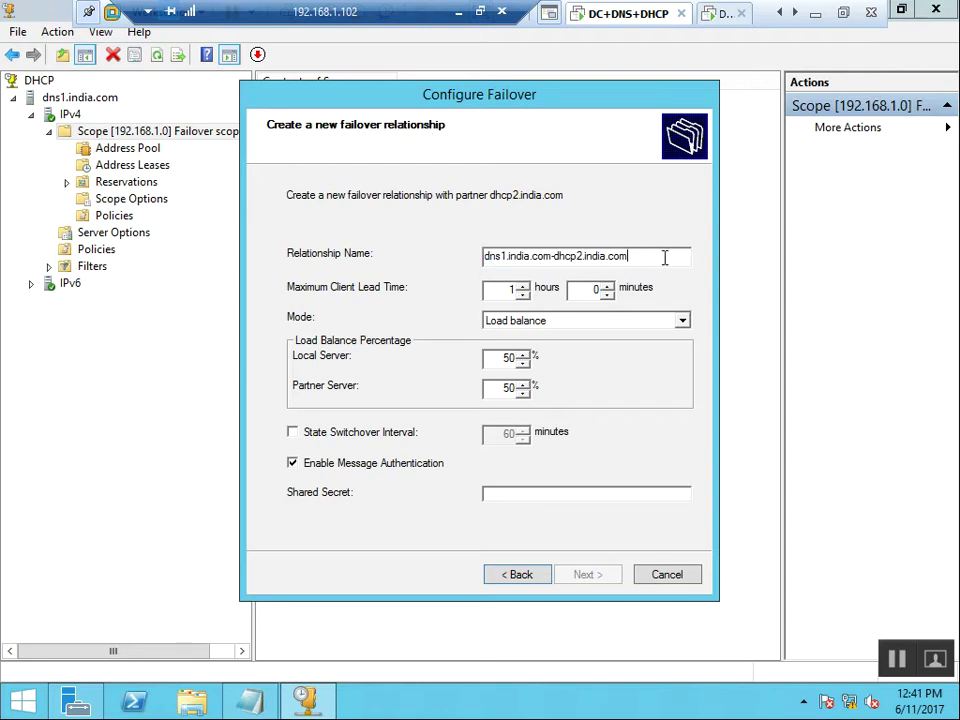
pyautogui.moveTo(664, 257); pyautogui.dragTo(360, 264)
pyautogui.press('BackSpace')
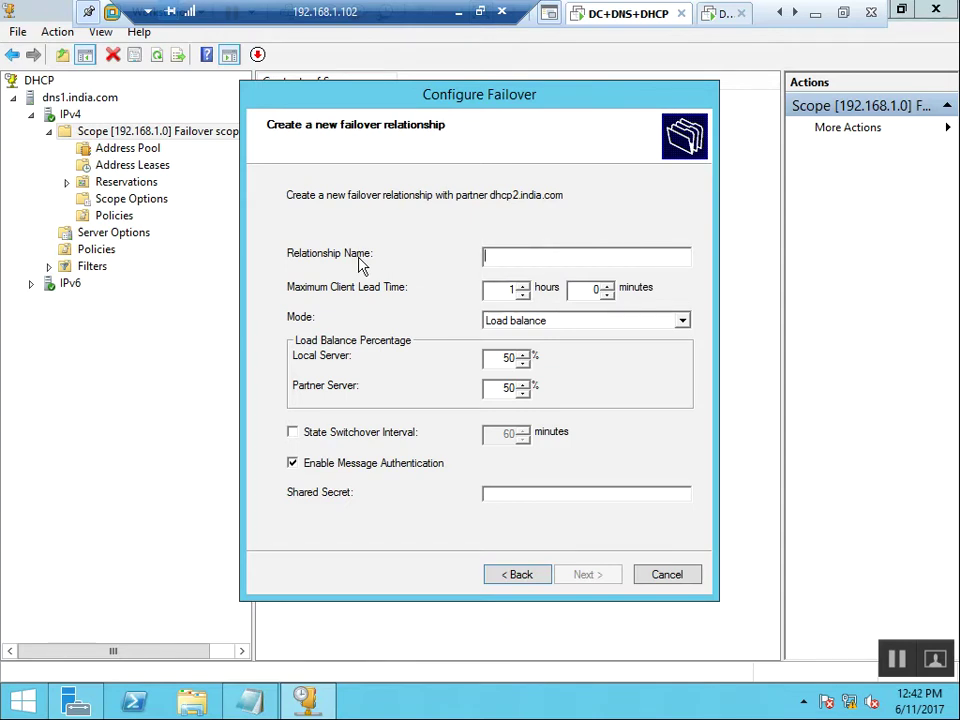
pyautogui.write('Faiover-Relatio')
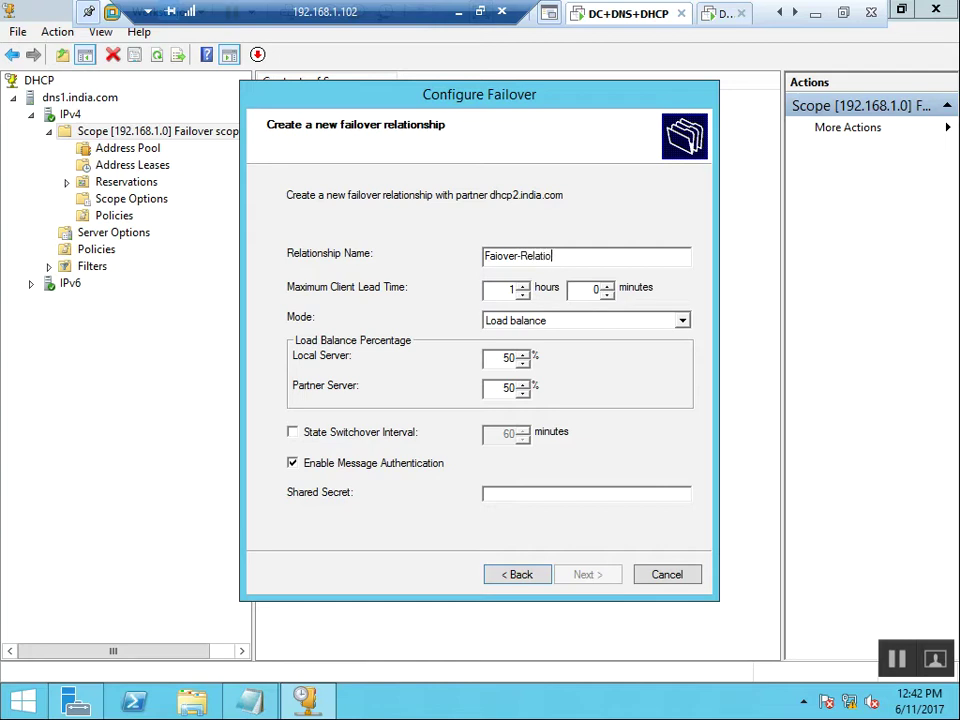
pyautogui.write('nship')
# Tick and then untick State Switchover Interval so it stays disabled.
pyautogui.click(339, 443)
pyautogui.click(415, 436)
# Set the failover mode to Hot standby, keeping the partner server's role as Standby.
pyautogui.doubleClick(510, 290)
pyautogui.click(578, 322)
pyautogui.click(545, 350)
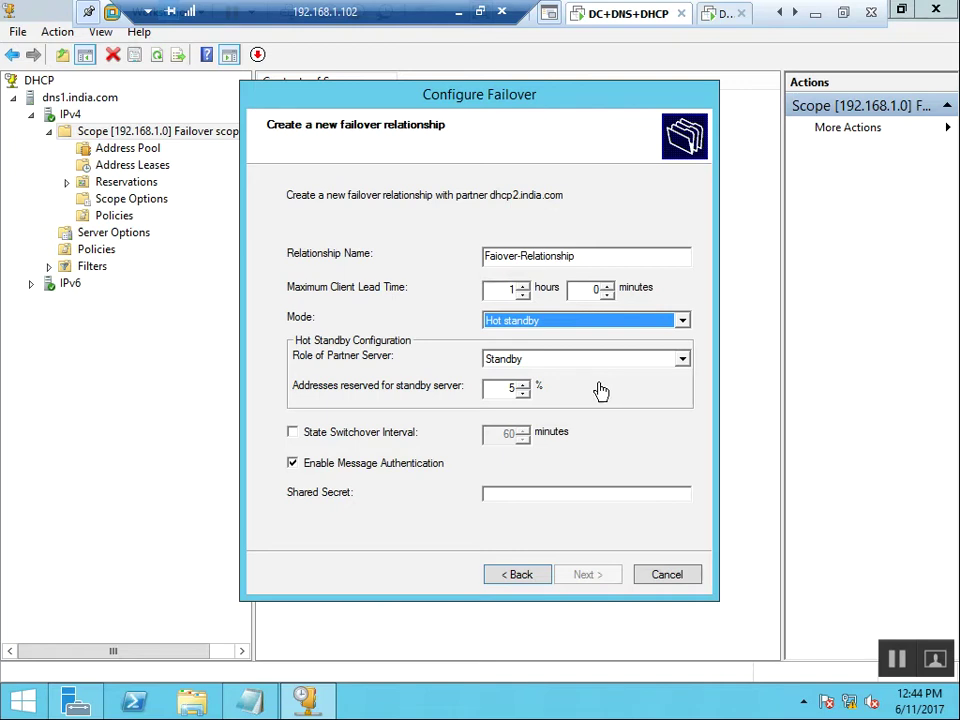
pyautogui.click(585, 321)
pyautogui.click(585, 321)
pyautogui.click(553, 368)
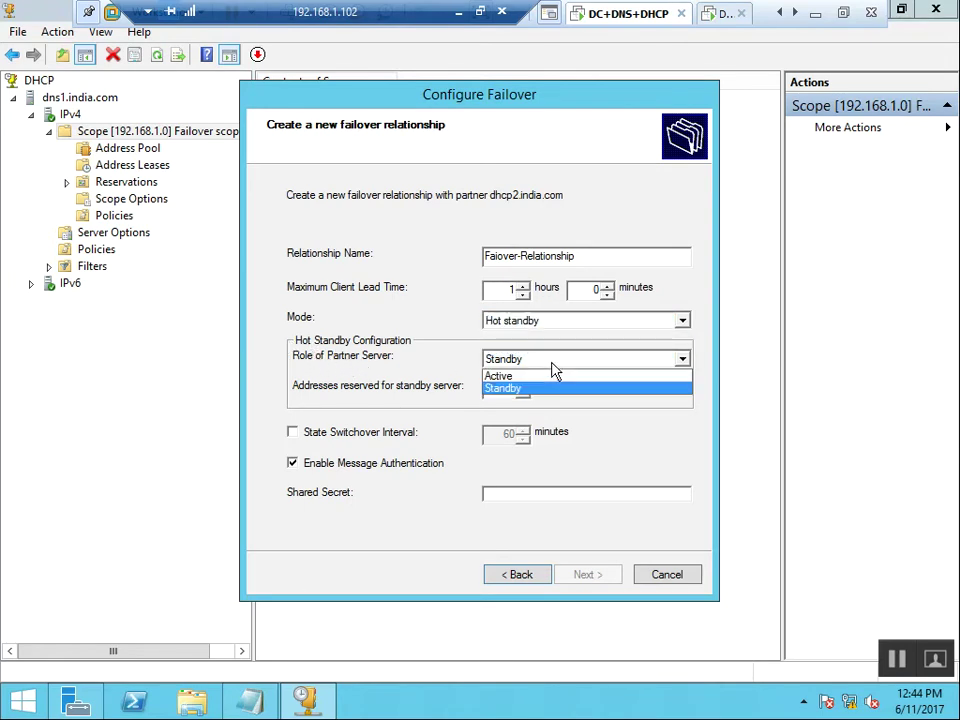
pyautogui.click(555, 370)
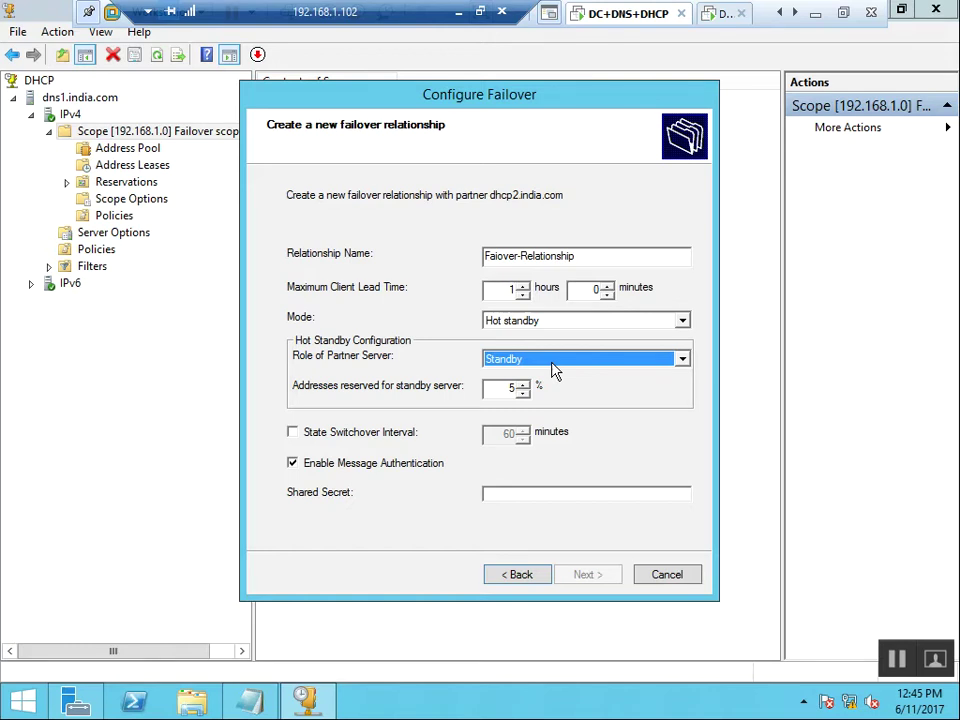
pyautogui.click(555, 362)
pyautogui.click(555, 362)
# Reserve 20% of addresses for the standby server, enter a shared secret, and continue to the summary.
pyautogui.doubleClick(511, 388)
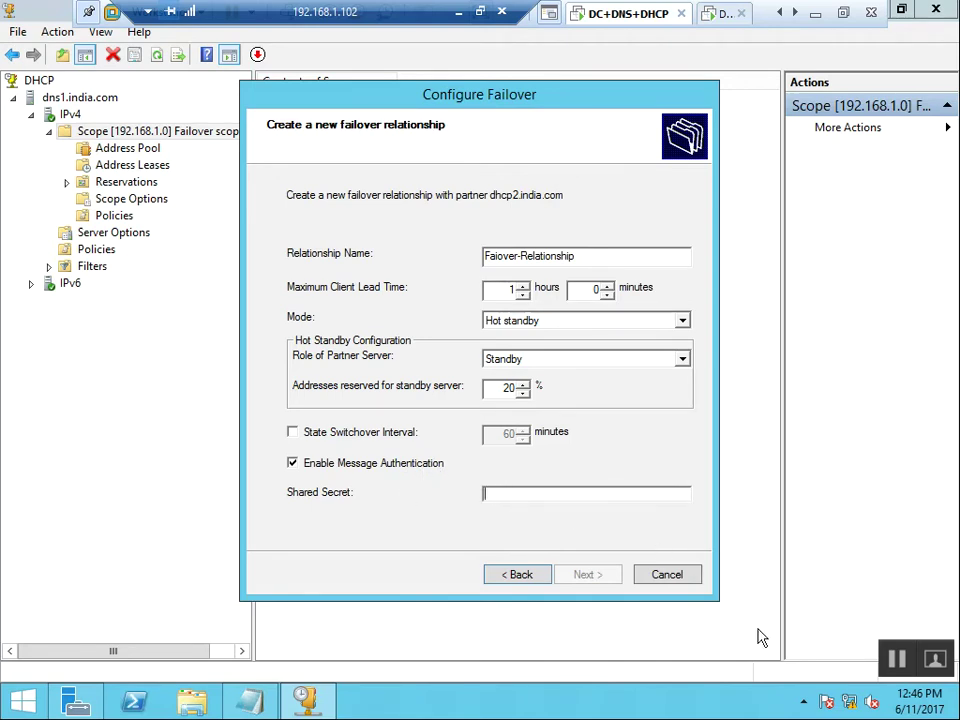
pyautogui.write('P')
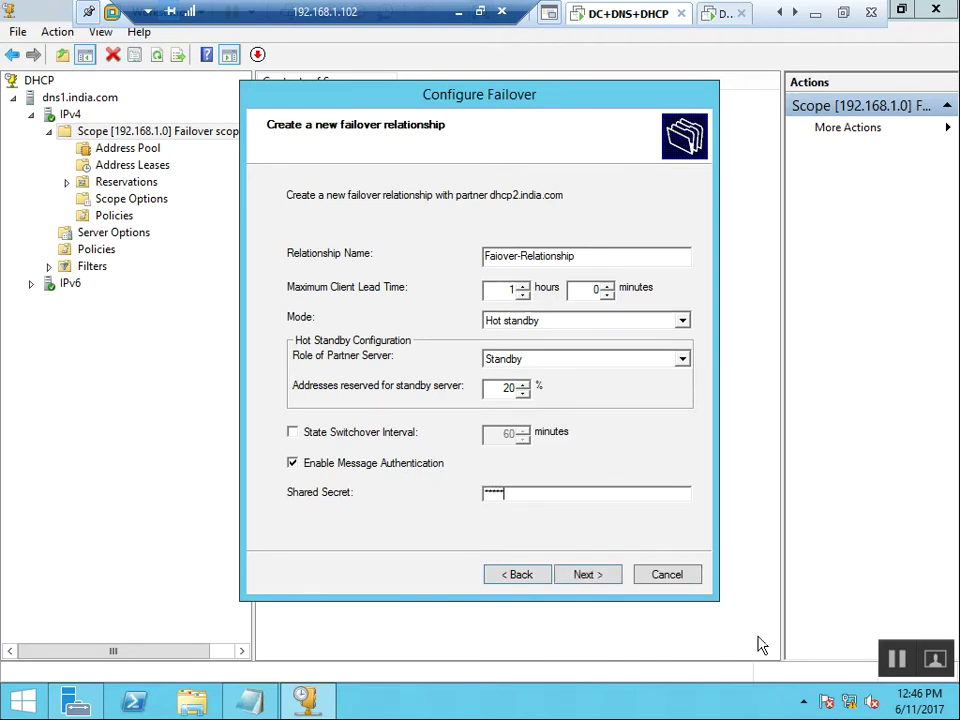
pyautogui.write('d')
pyautogui.press('BackSpace')
pyautogui.press('BackSpace')
pyautogui.press('BackSpace')
pyautogui.press('BackSpace')
pyautogui.press('BackSpace')
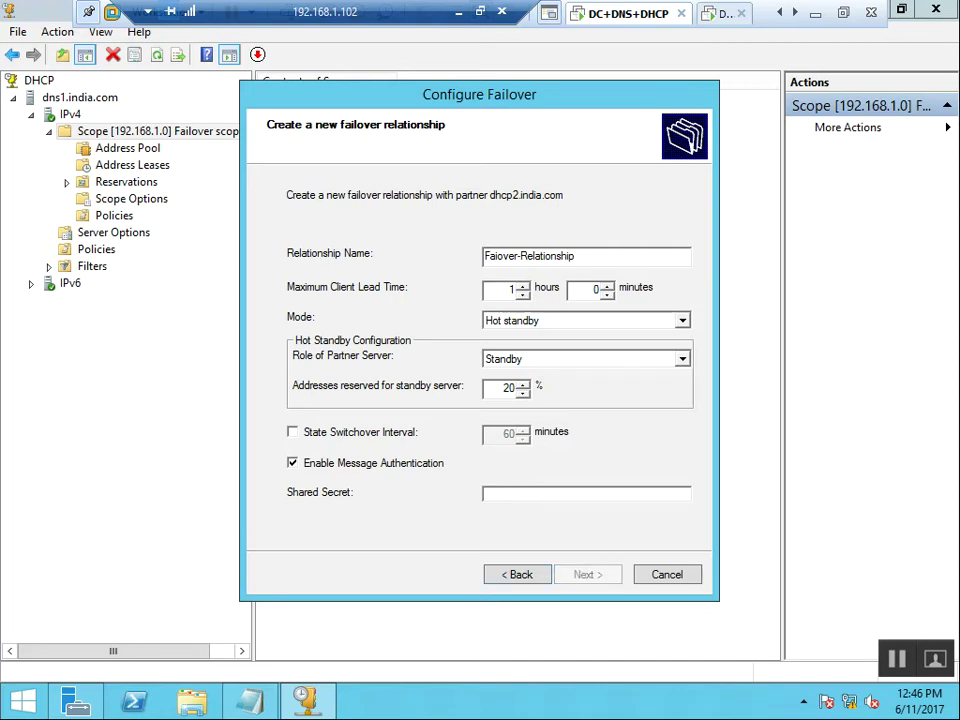
pyautogui.write('p')
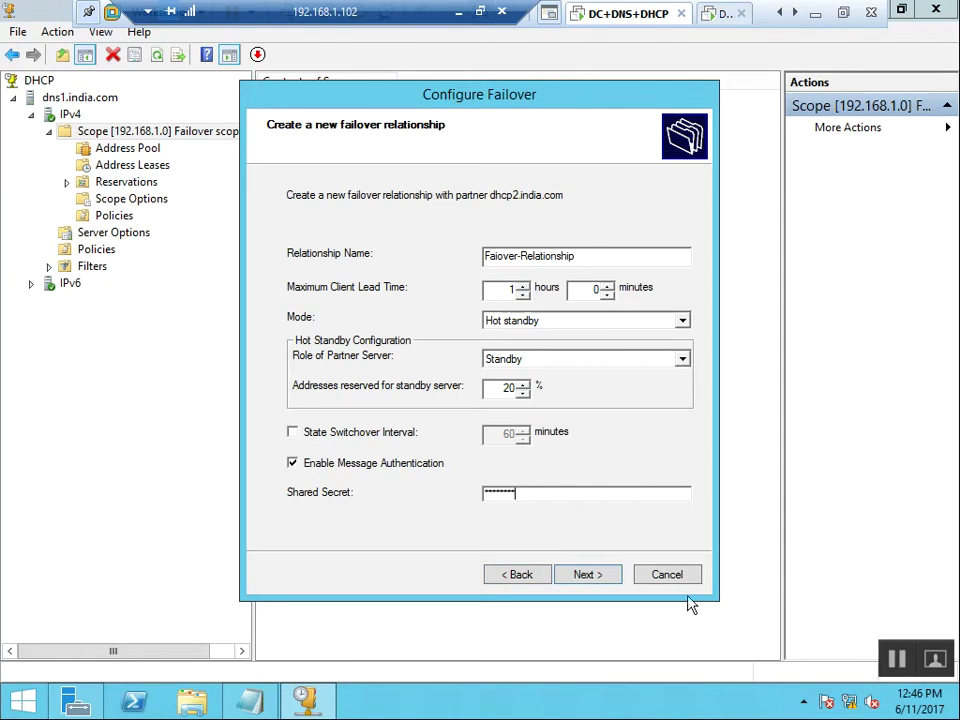
pyautogui.click(588, 575)
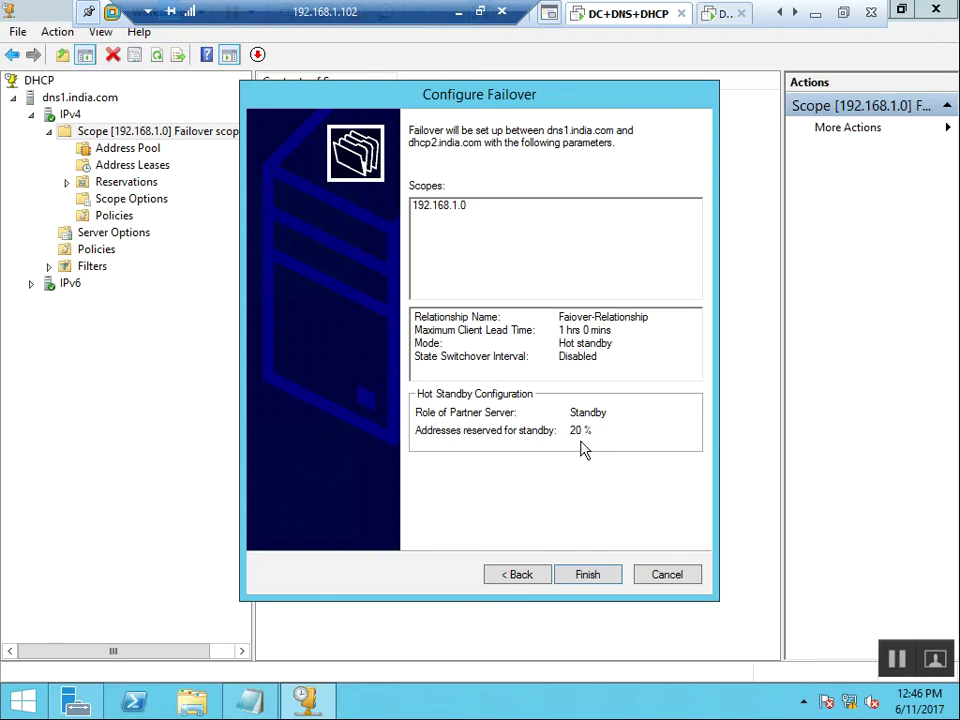
# Finish the failover wizard and close the progress report once all tasks succeed.
pyautogui.click(597, 577)
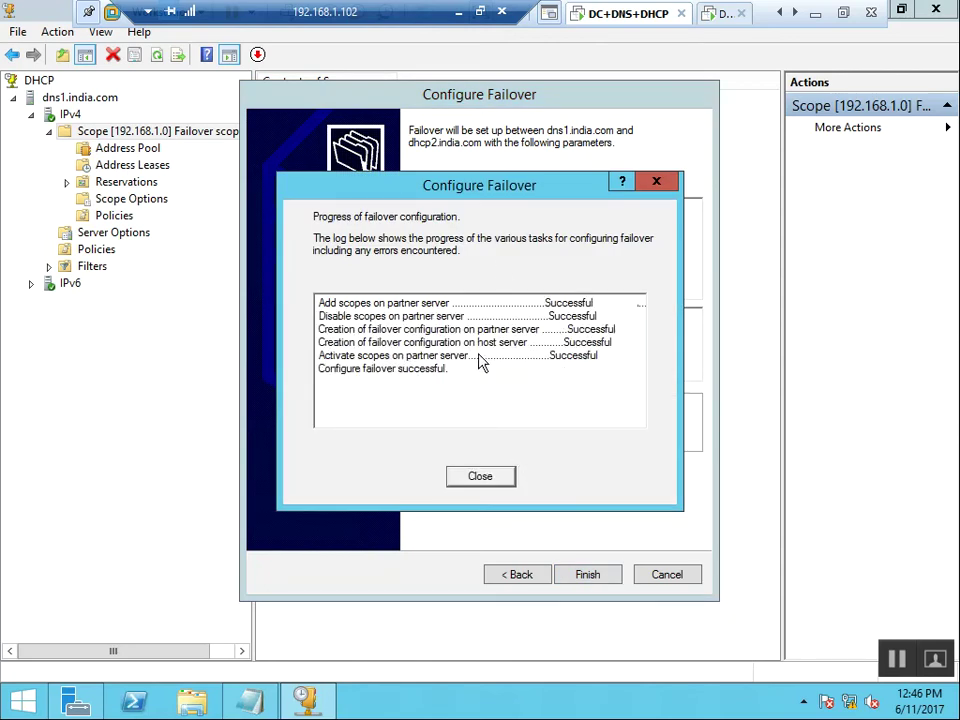
pyautogui.click(484, 480)
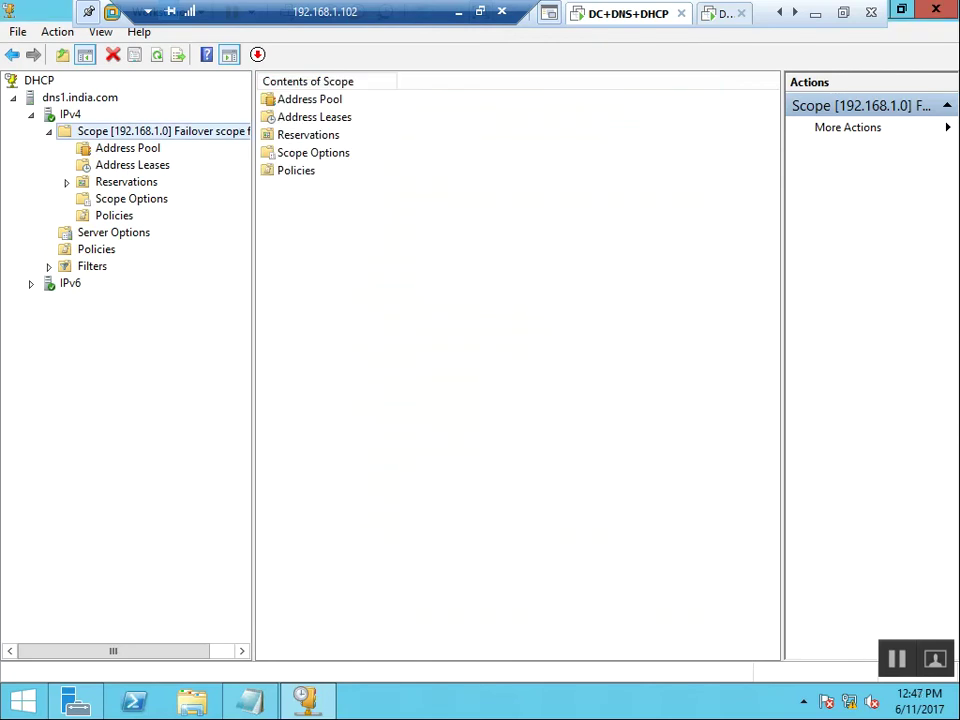
# Refresh scope 192.168.1.0 on dns1, check its 192.168.1.103–192.168.1.254 pool, then switch to dhcp2.
pyautogui.rightClick(520, 363)
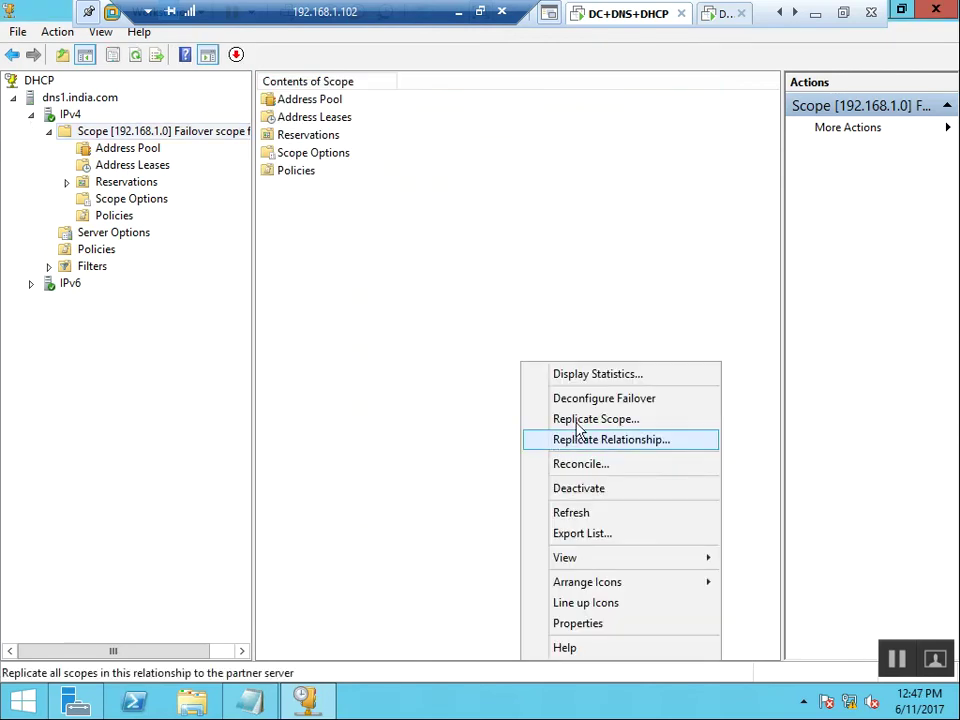
pyautogui.click(585, 516)
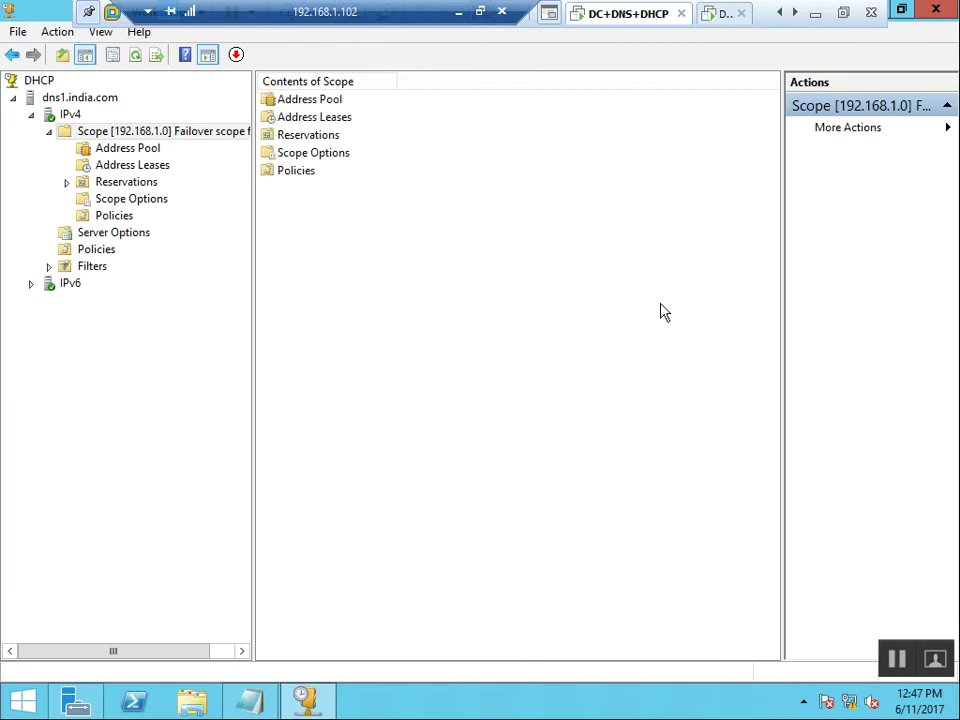
pyautogui.click(112, 151)
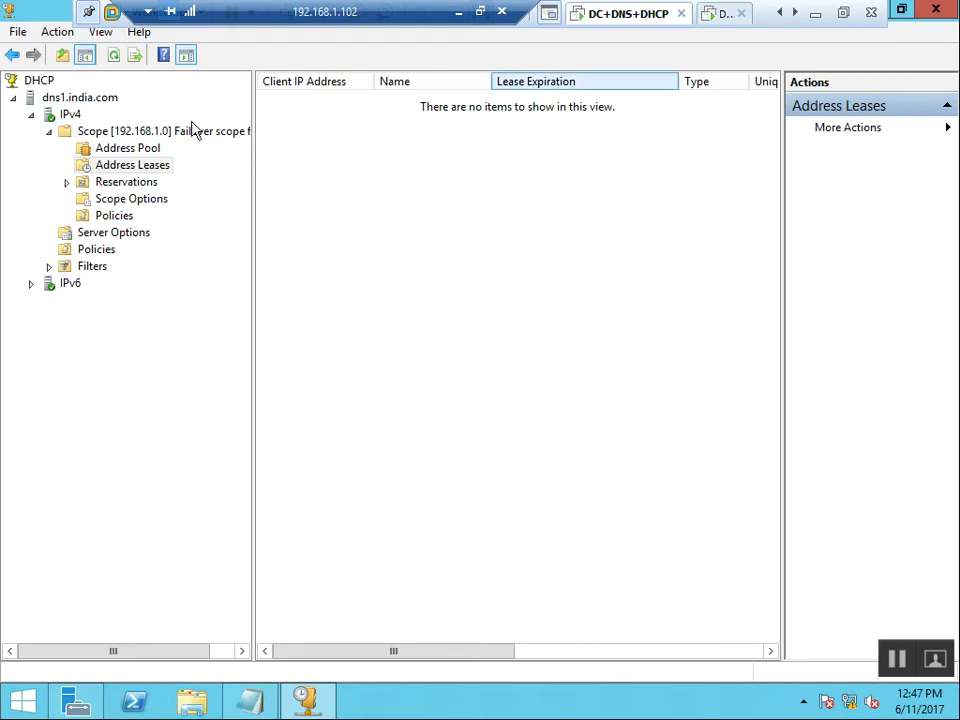
pyautogui.click(166, 135)
pyautogui.click(154, 152)
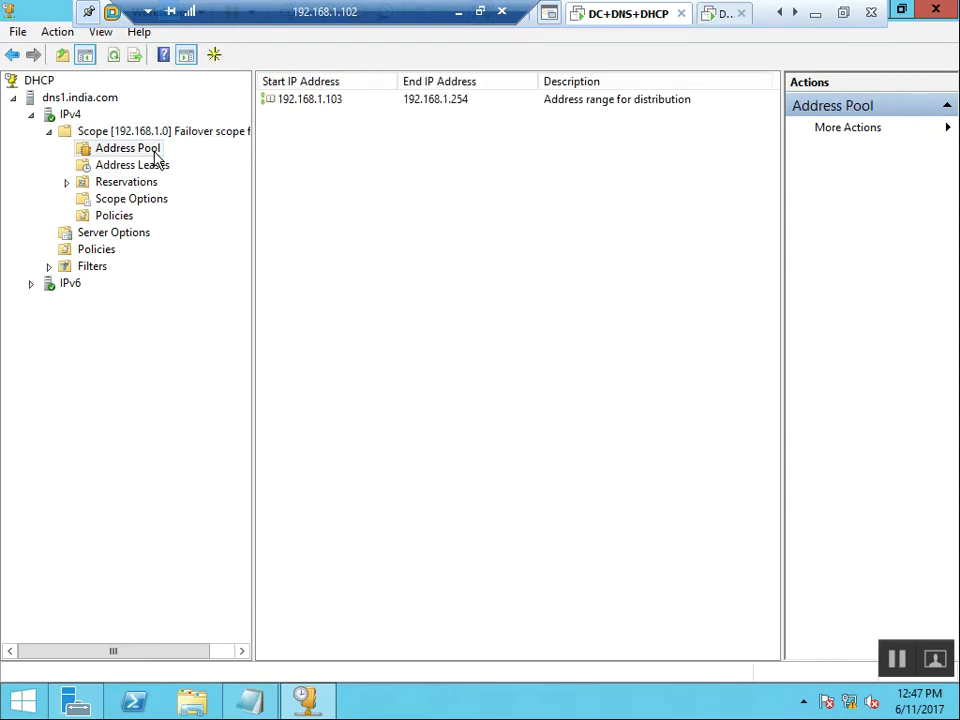
pyautogui.click(718, 22)
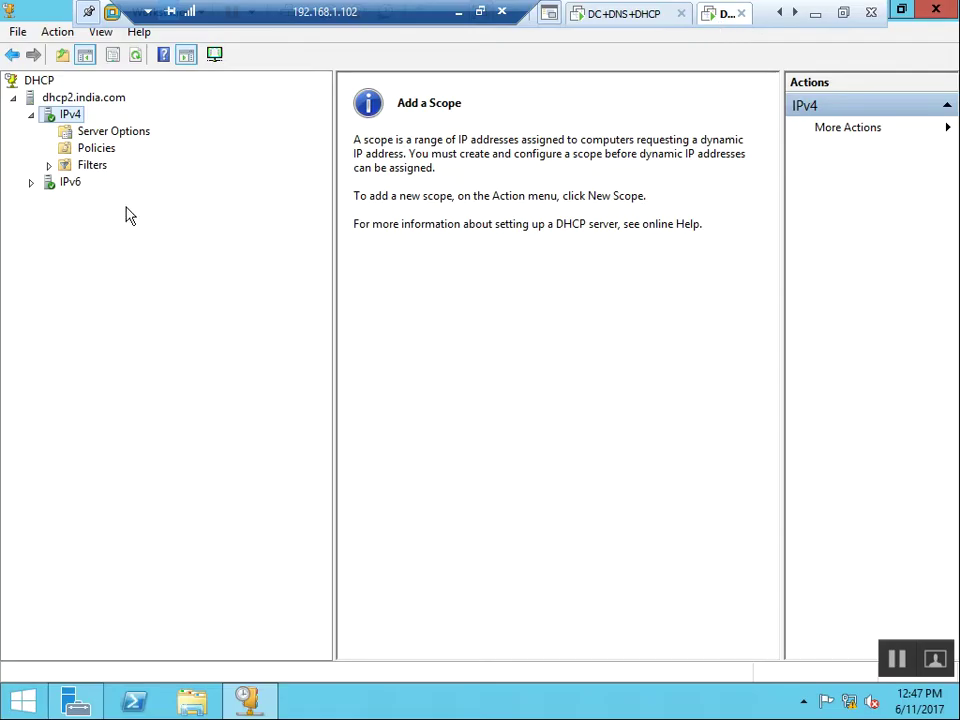
# Refresh IPv4 on dhcp2, inspect the replicated 192.168.1.0 scope's pool and leases, then return to dns1.
pyautogui.rightClick(83, 118)
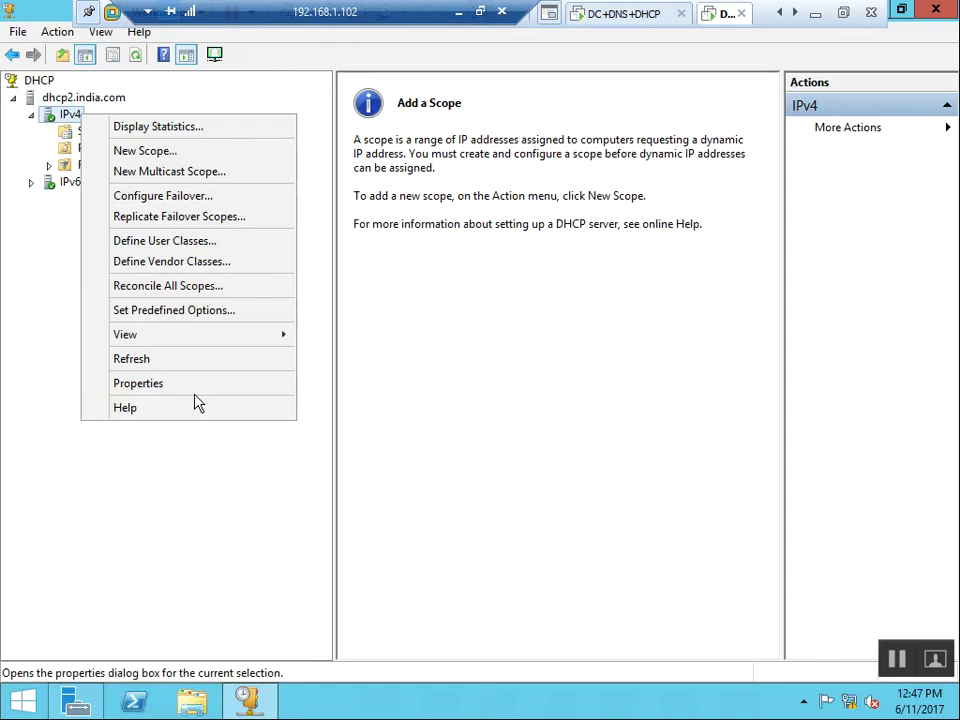
pyautogui.click(174, 362)
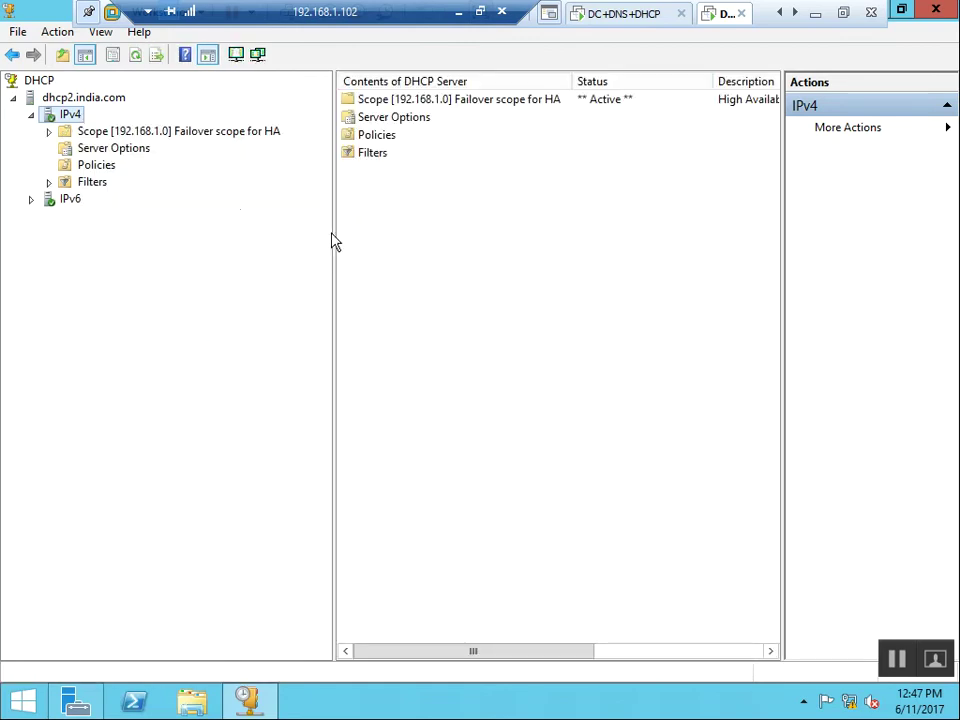
pyautogui.doubleClick(142, 132)
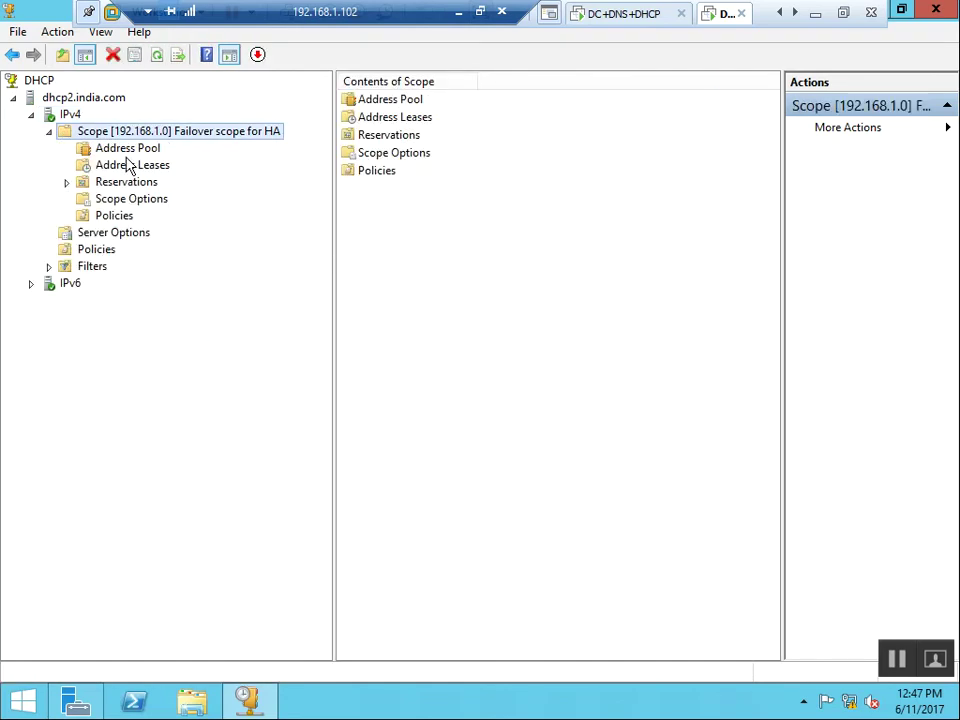
pyautogui.click(134, 150)
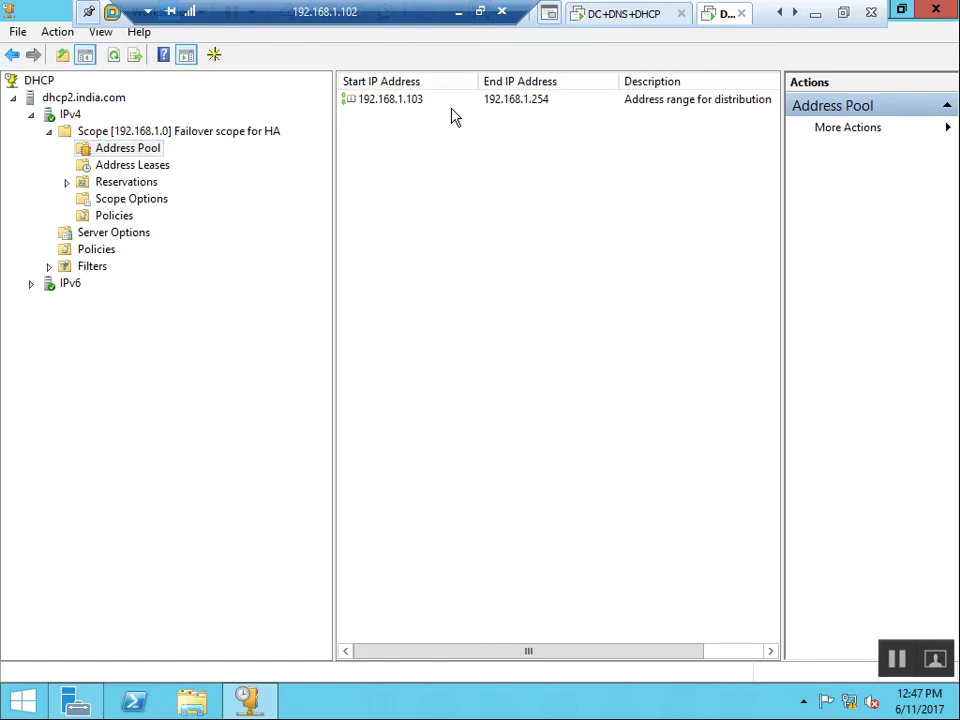
pyautogui.click(410, 102)
pyautogui.click(112, 165)
pyautogui.click(118, 149)
pyautogui.click(621, 20)
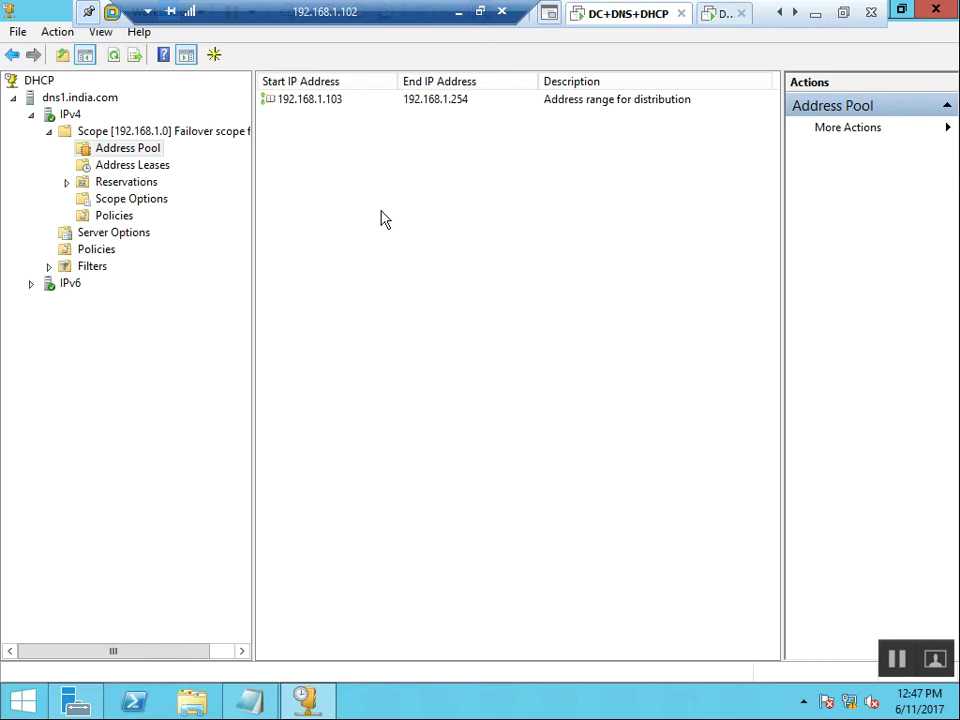
# Add exclusion range 192.168.1.103–192.168.1.106 to the dns1 scope's address pool and refresh the list.
pyautogui.rightClick(313, 198)
pyautogui.click(436, 212)
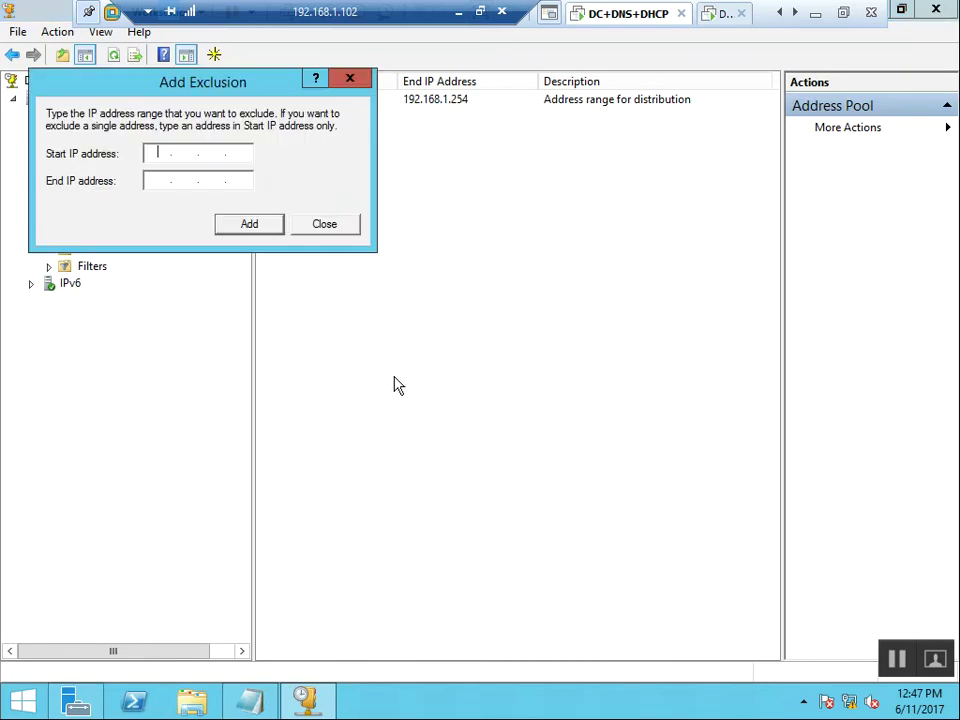
pyautogui.moveTo(203, 88); pyautogui.dragTo(529, 268)
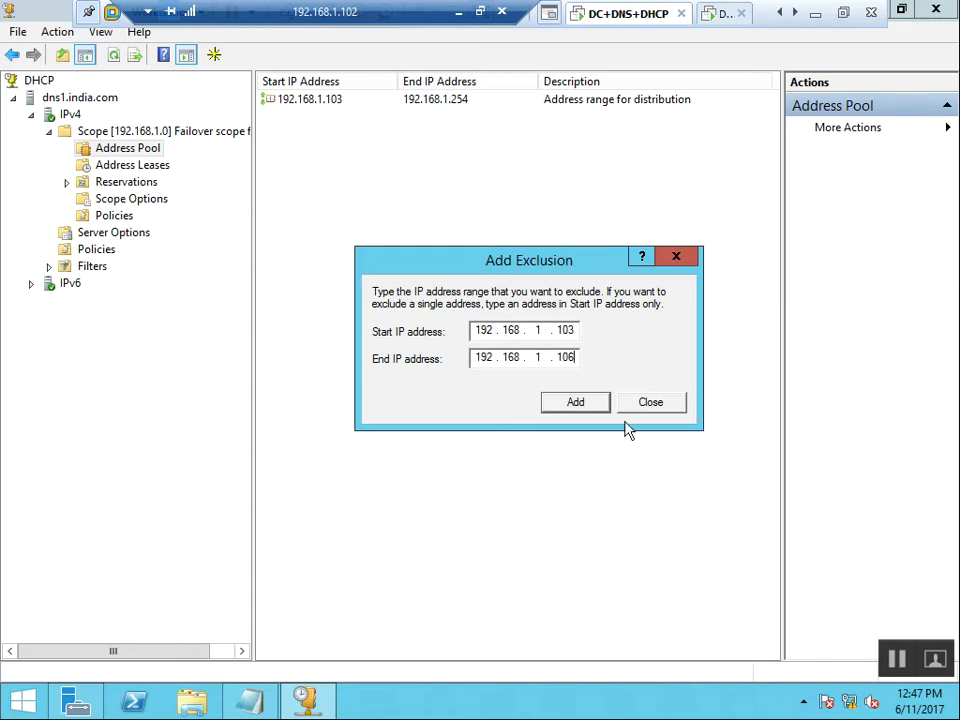
pyautogui.click(570, 403)
pyautogui.click(677, 411)
pyautogui.rightClick(403, 367)
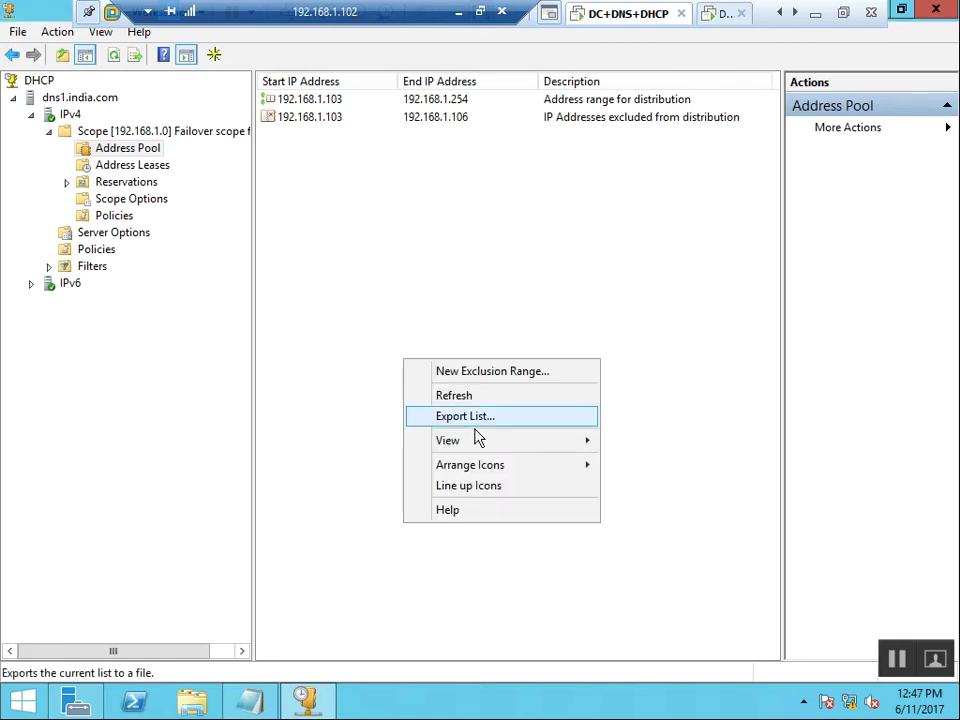
pyautogui.click(501, 399)
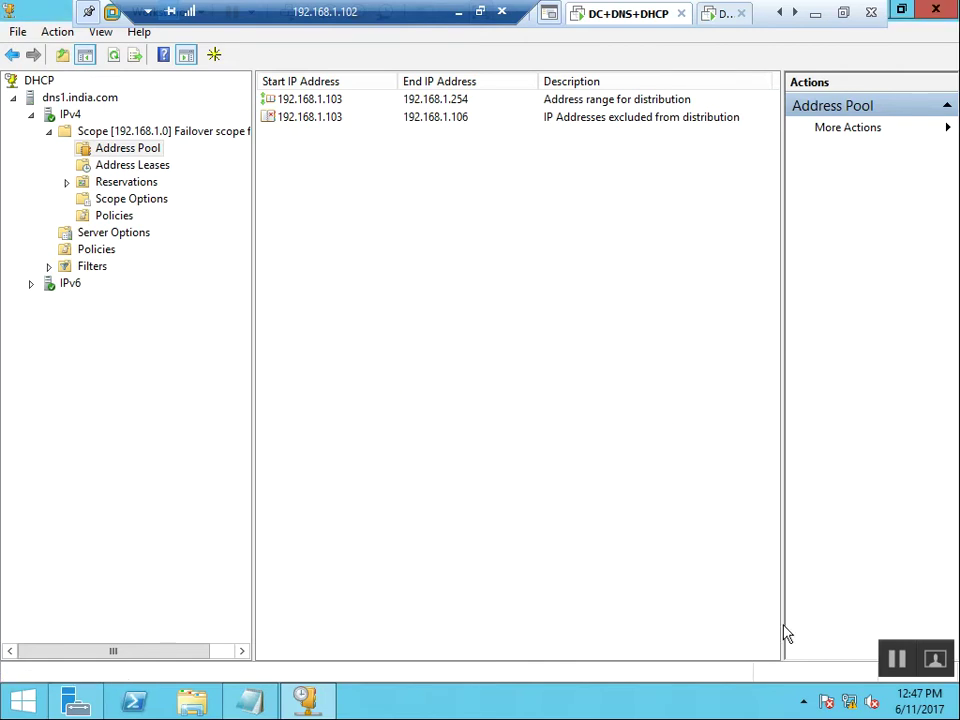
# On dhcp2, refresh the address pool and replicate scope 192.168.1.0 to the partner server.
pyautogui.click(712, 16)
pyautogui.rightClick(443, 245)
pyautogui.click(520, 283)
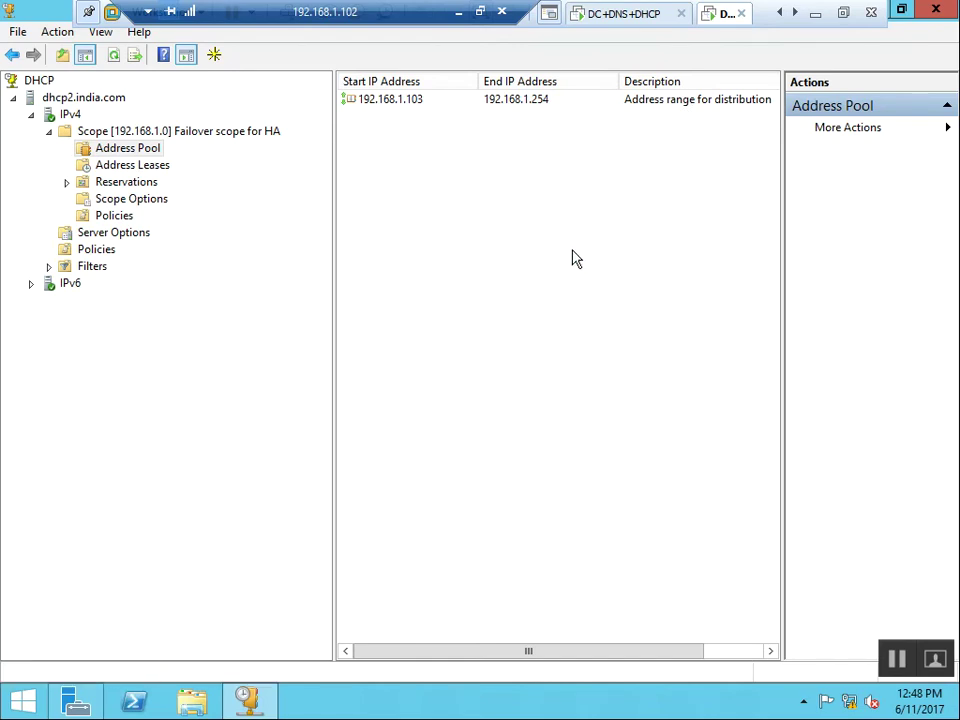
pyautogui.rightClick(192, 133)
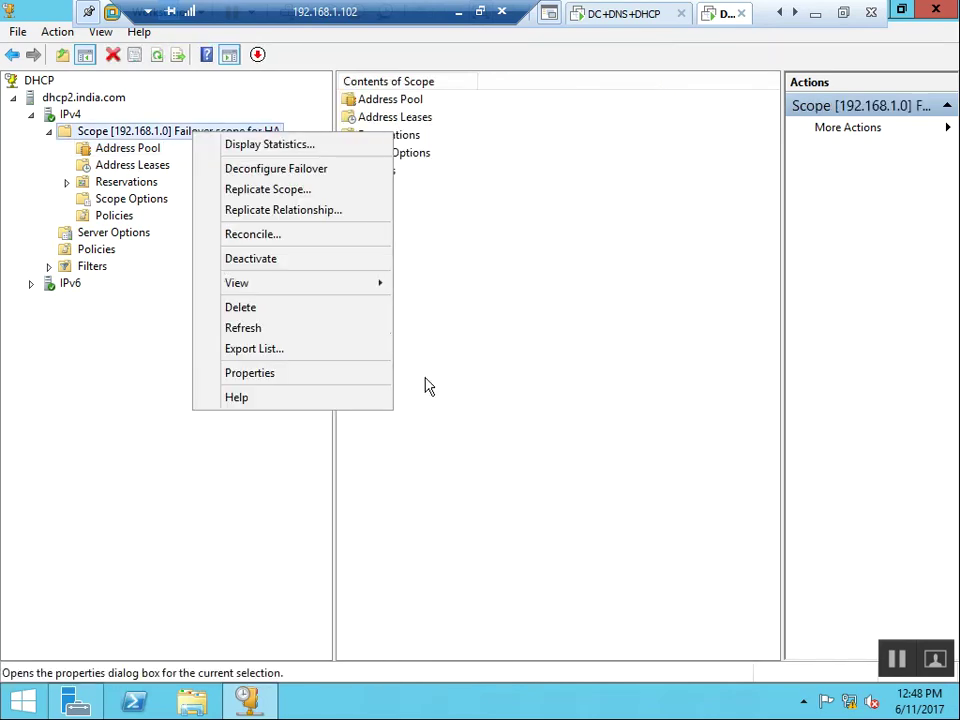
pyautogui.click(293, 190)
pyautogui.click(481, 452)
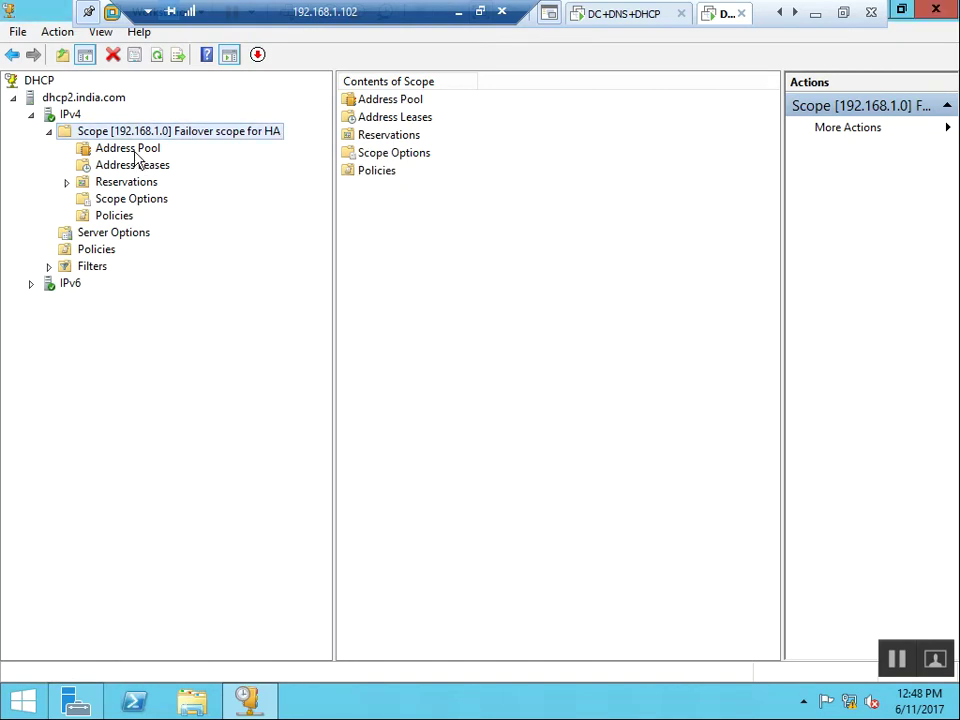
# Replicate the whole failover relationship for scope 192.168.1.0 to the partner server.
pyautogui.rightClick(176, 136)
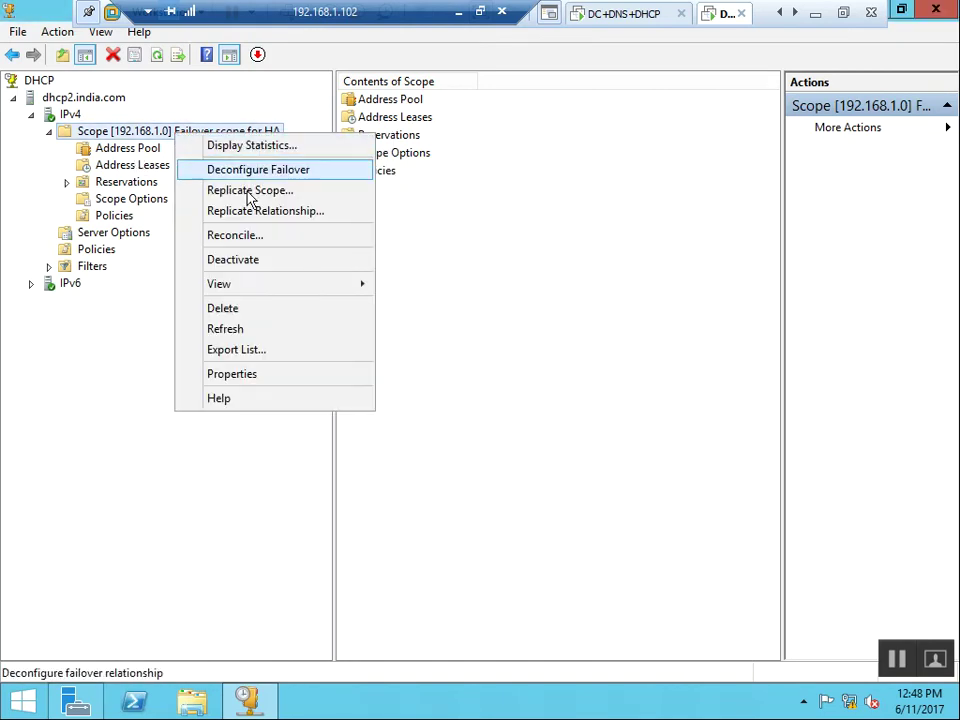
pyautogui.click(270, 211)
pyautogui.click(573, 426)
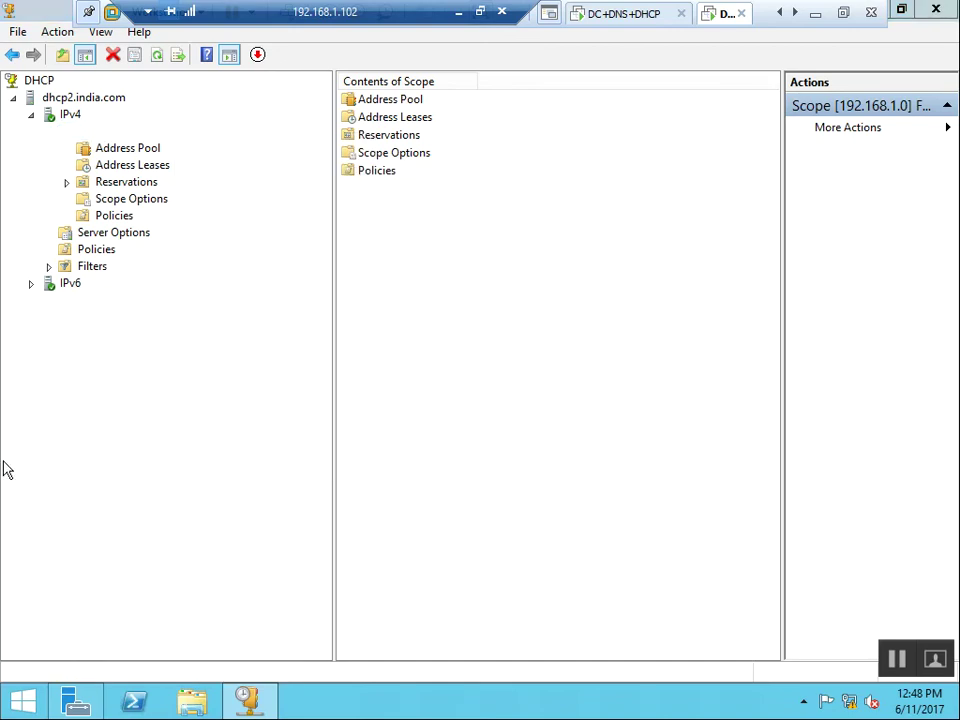
pyautogui.click(491, 516)
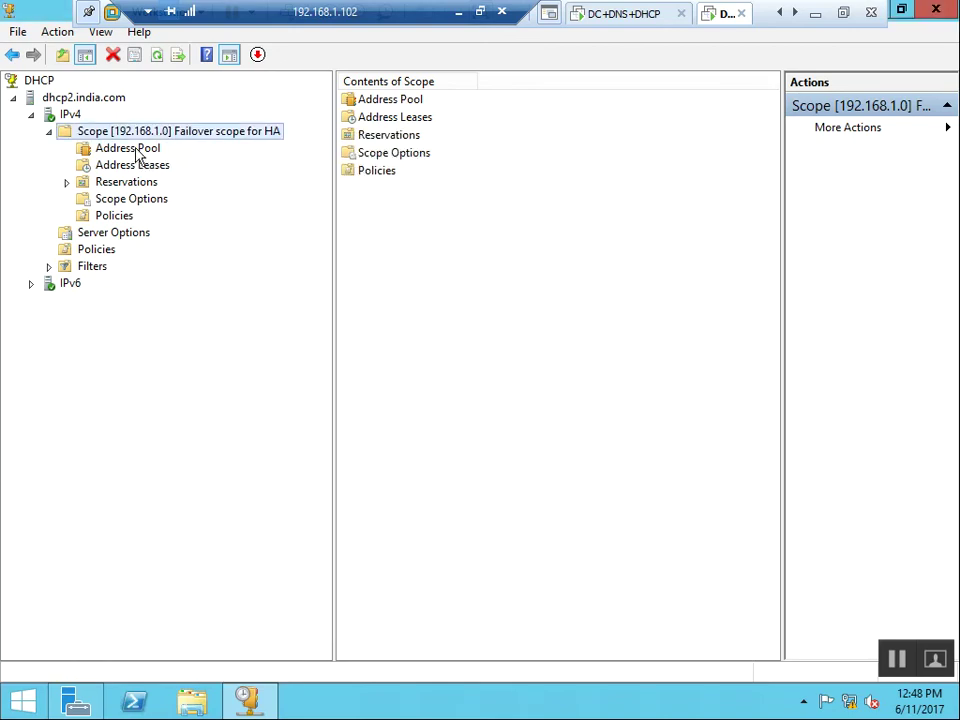
# Refresh and review the scope's address pool and address leases on dhcp2.
pyautogui.click(150, 151)
pyautogui.rightClick(437, 222)
pyautogui.click(500, 257)
pyautogui.click(136, 166)
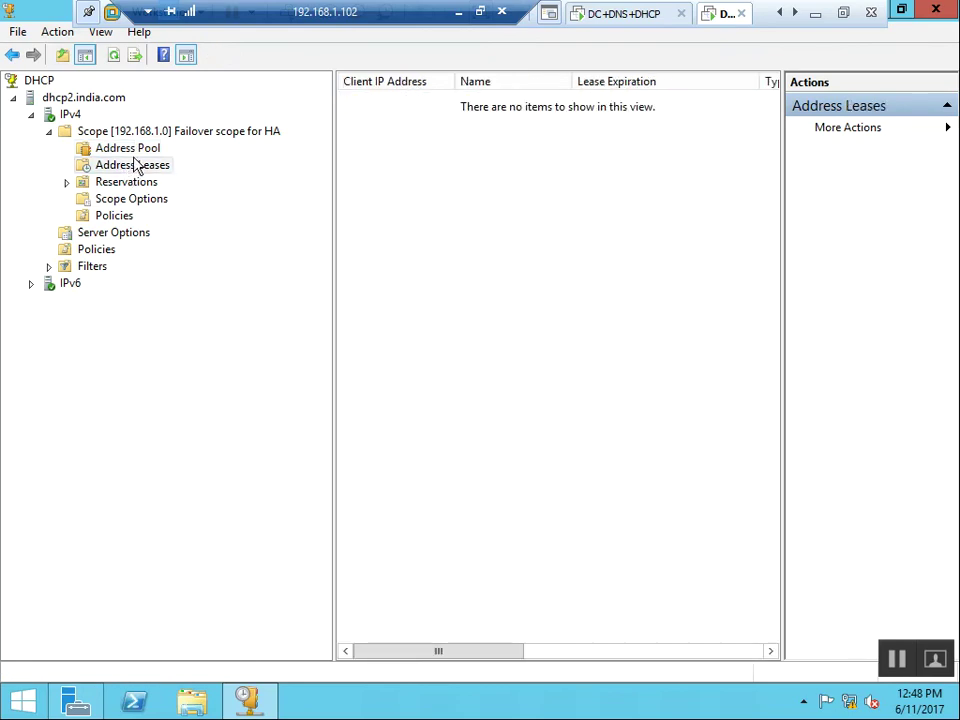
pyautogui.rightClick(167, 135)
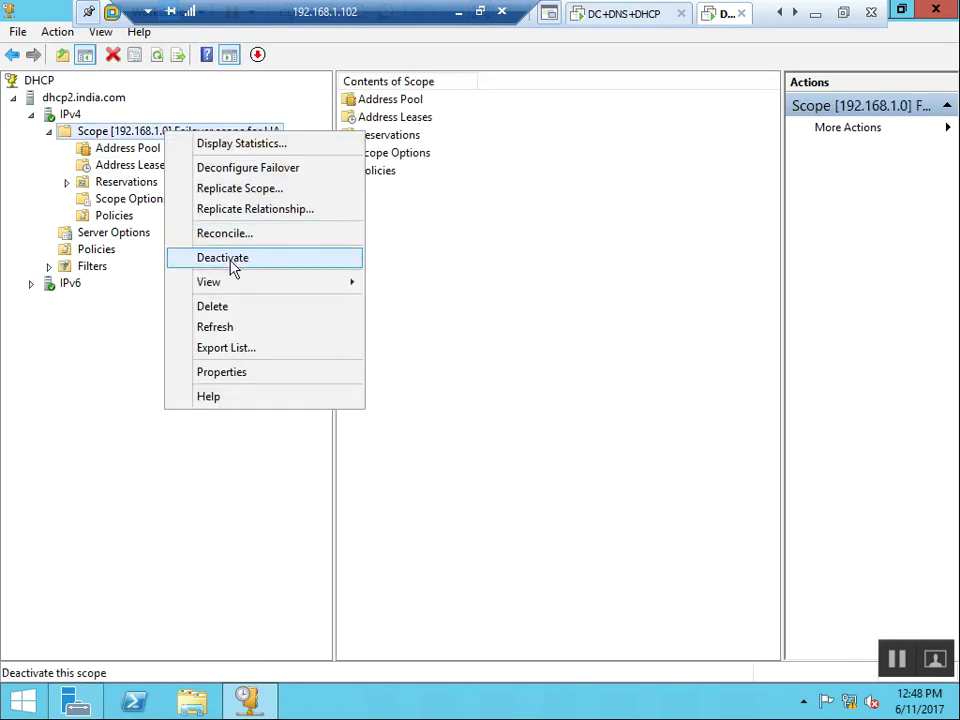
# Replicate scope 192.168.1.0 to dns1 again, confirming it's in sync, and recheck its leases and pool.
pyautogui.click(244, 189)
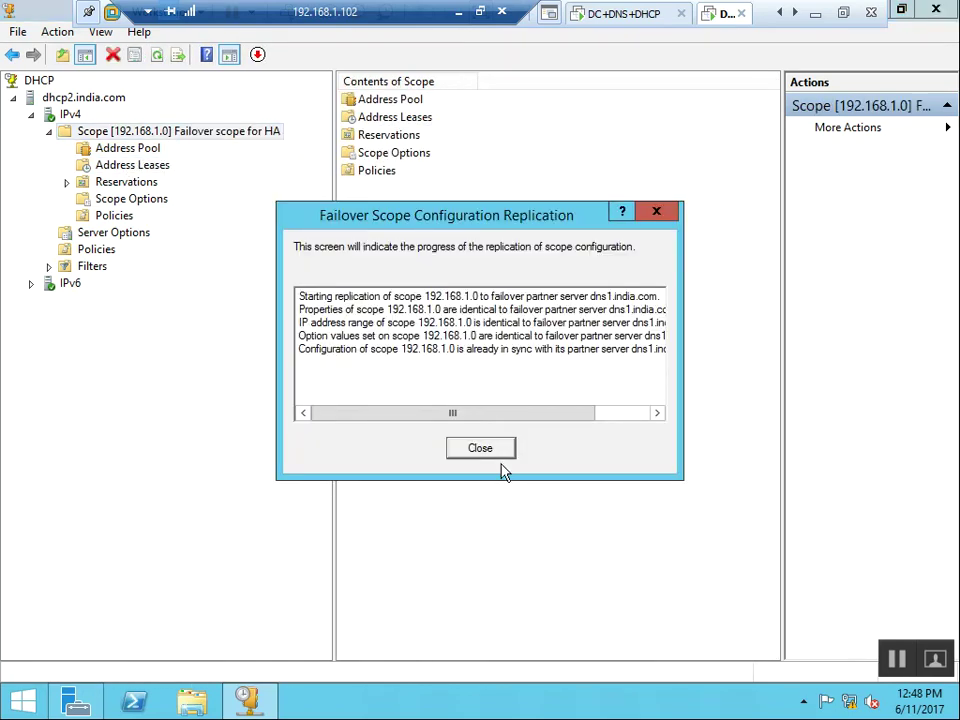
pyautogui.click(480, 449)
pyautogui.click(140, 150)
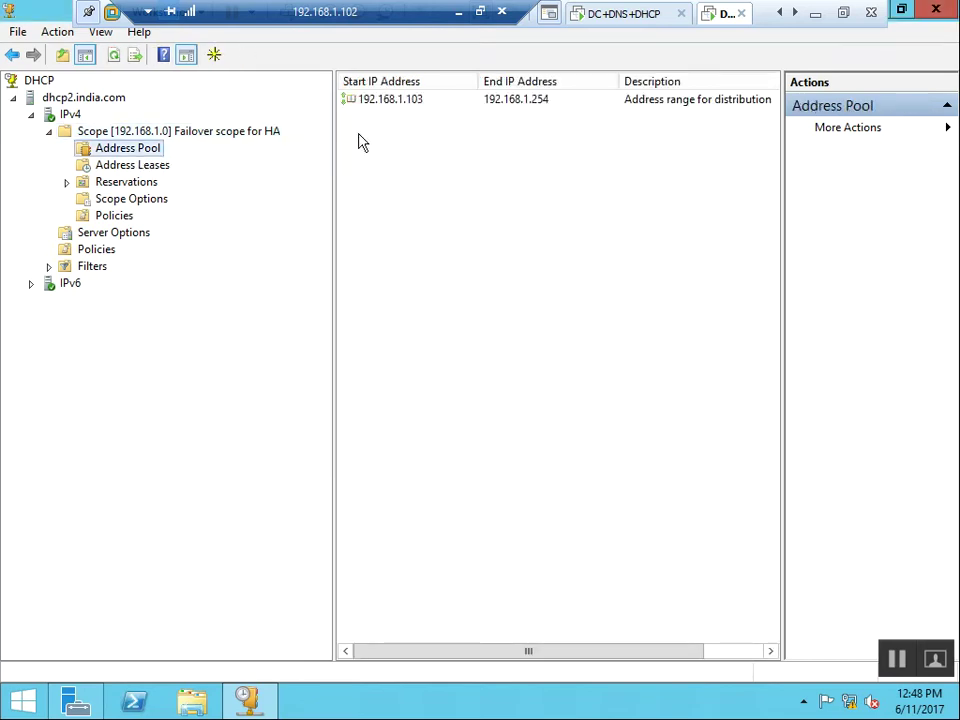
pyautogui.click(237, 138)
pyautogui.rightClick(237, 138)
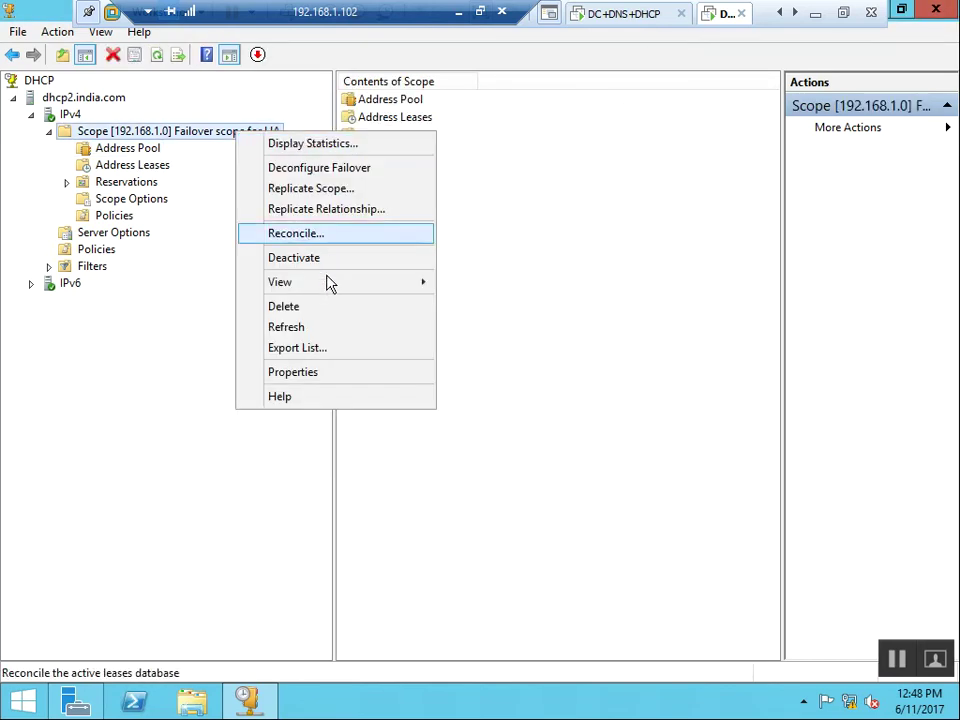
pyautogui.click(320, 191)
pyautogui.click(478, 448)
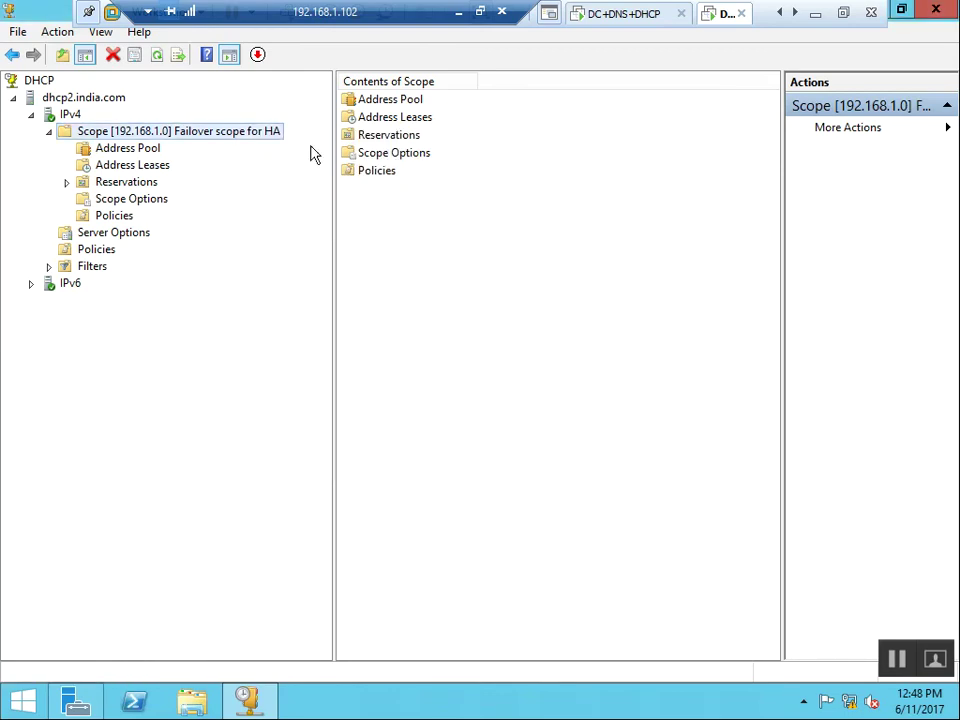
pyautogui.doubleClick(400, 118)
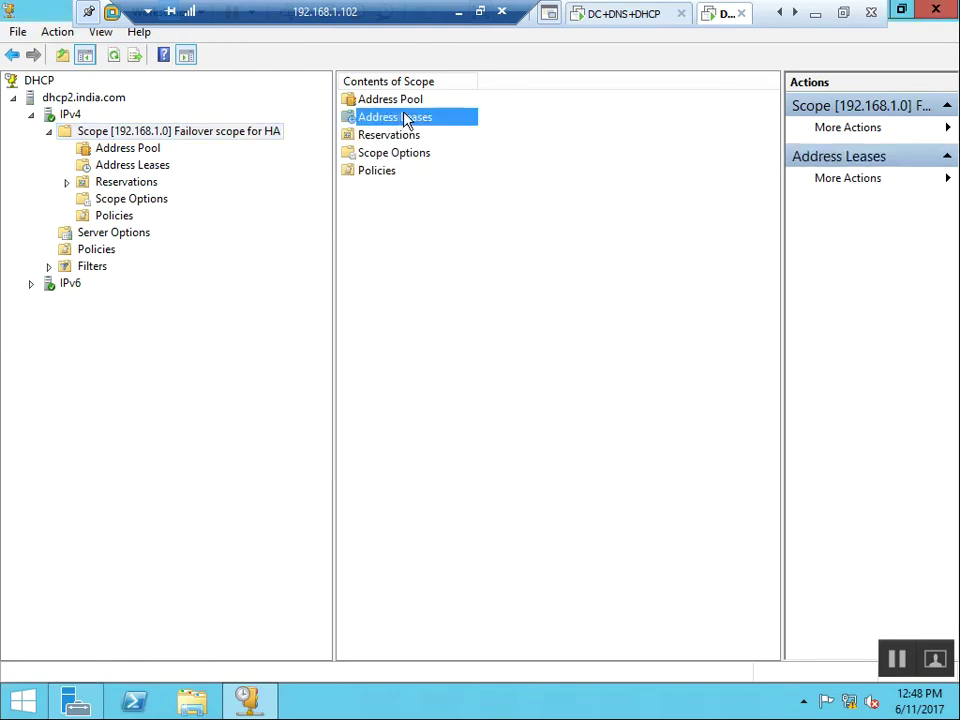
pyautogui.click(148, 148)
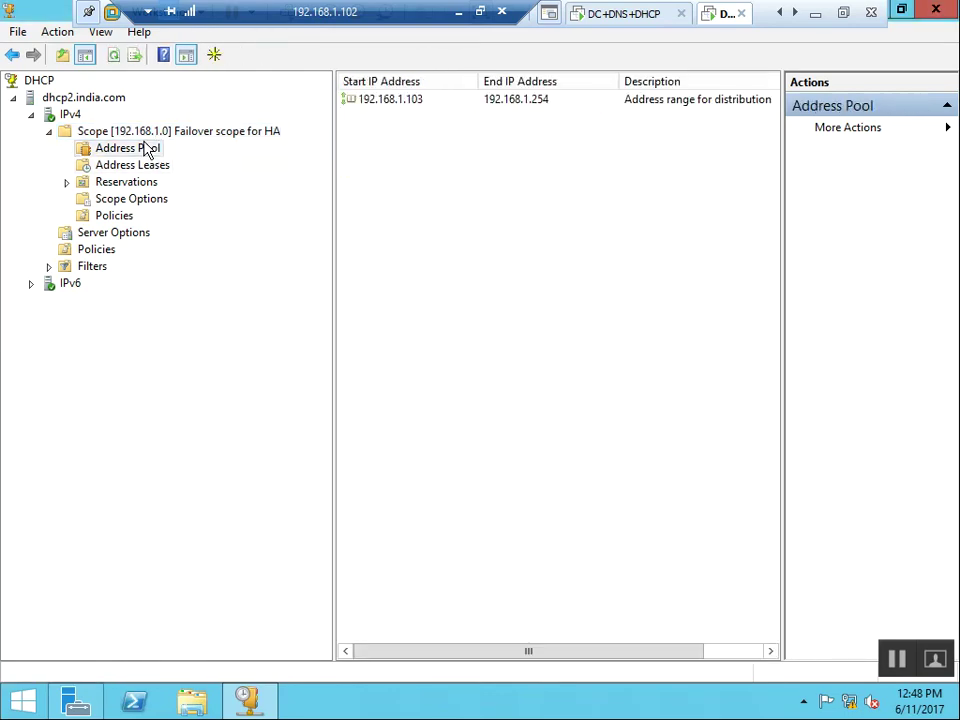
pyautogui.click(617, 14)
# Cancel Deconfigure Failover on dns1's scope, then replicate the scope to dhcp2 and view its address pool.
pyautogui.rightClick(200, 131)
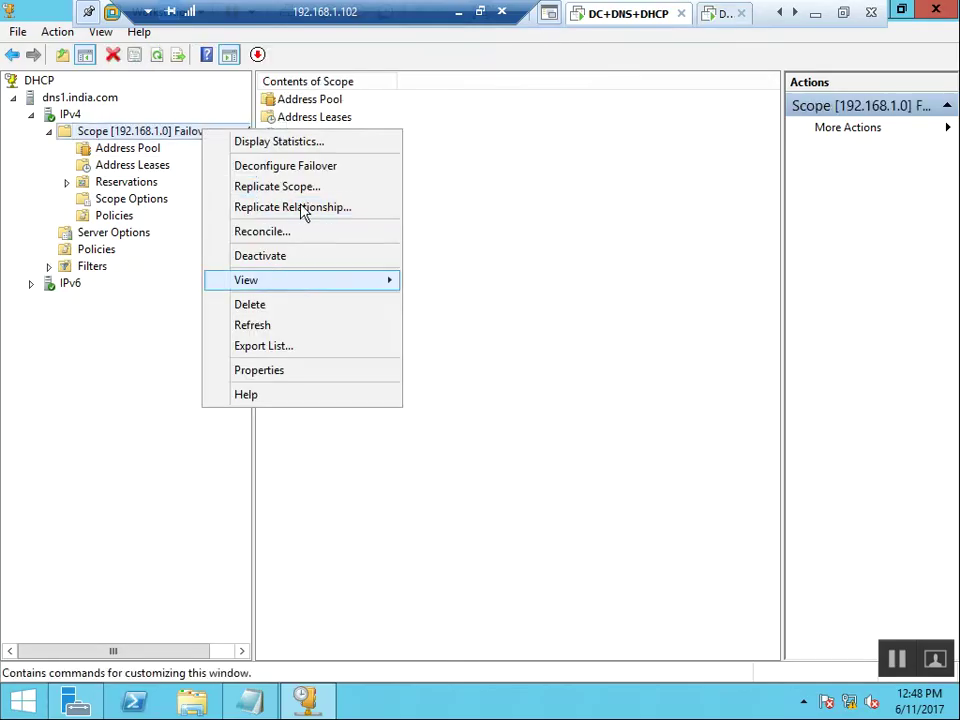
pyautogui.click(330, 165)
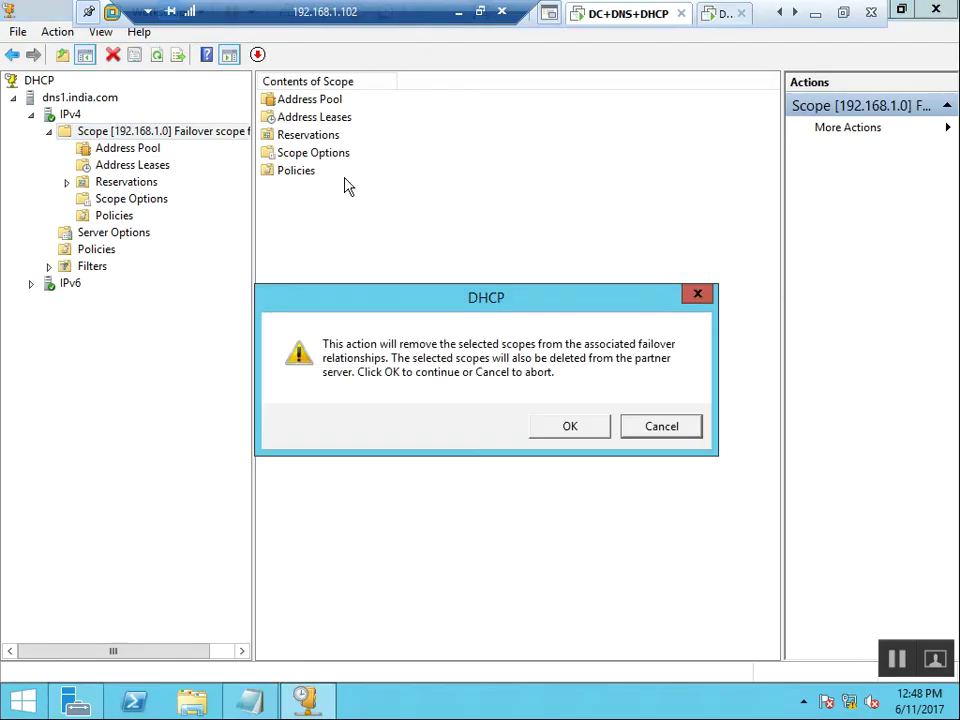
pyautogui.click(663, 430)
pyautogui.rightClick(116, 131)
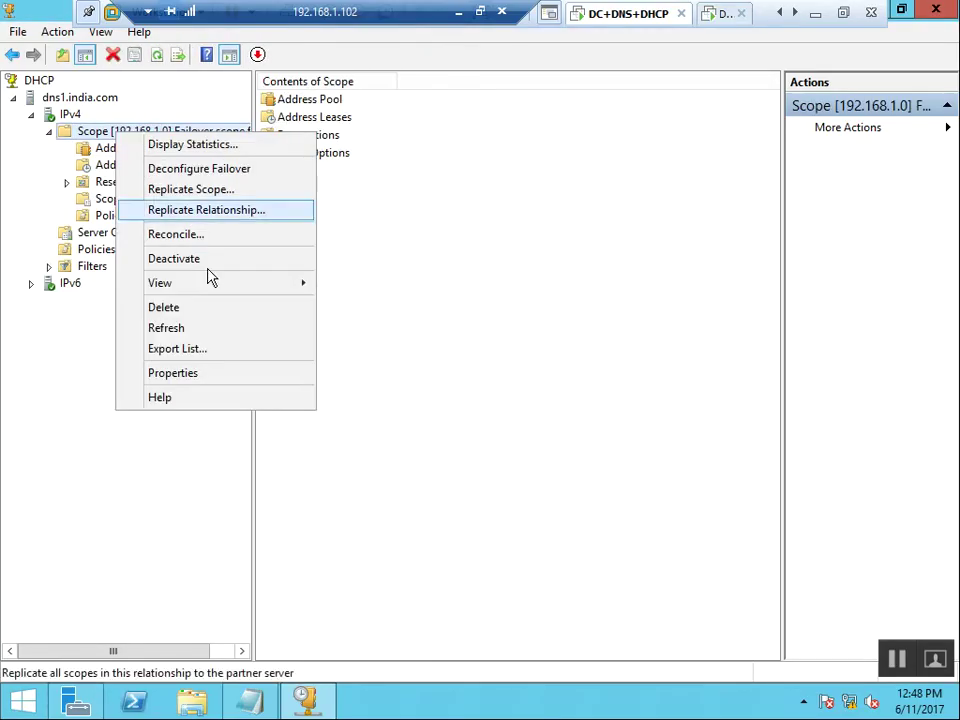
pyautogui.click(232, 190)
pyautogui.click(472, 450)
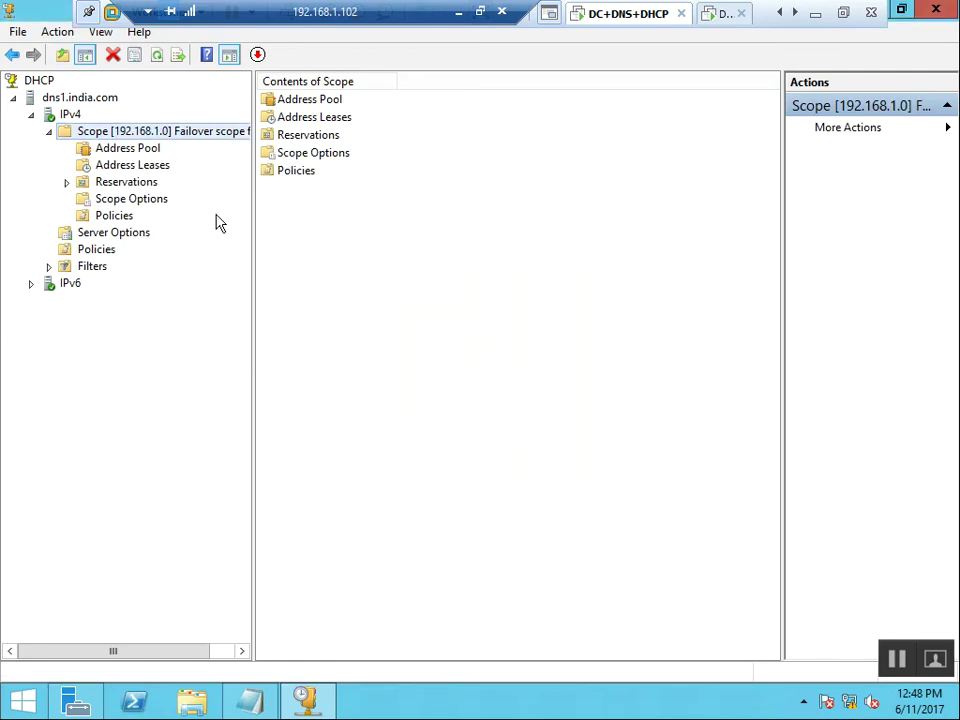
pyautogui.click(125, 148)
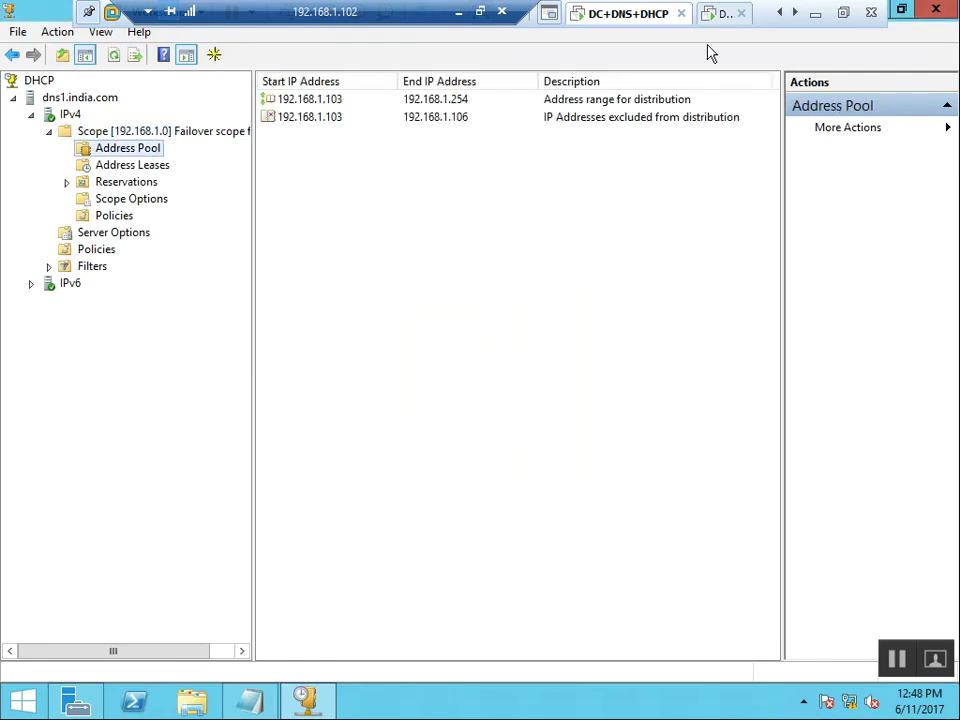
# Refresh and review dhcp2's address pool and leases for comparison.
pyautogui.click(712, 14)
pyautogui.rightClick(408, 190)
pyautogui.click(463, 227)
pyautogui.click(180, 131)
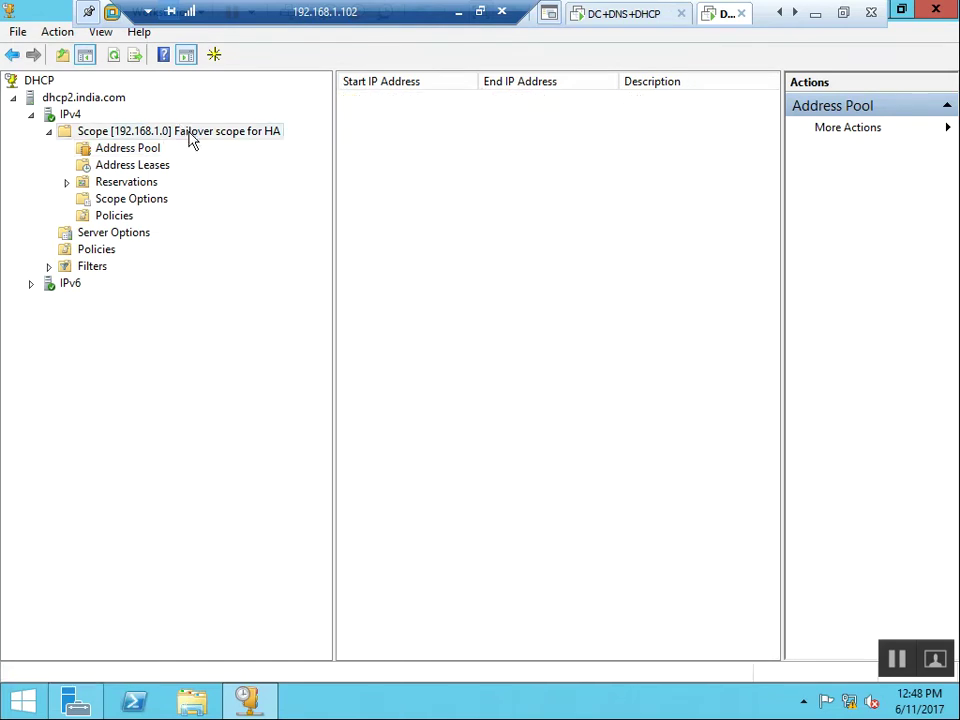
pyautogui.click(145, 165)
pyautogui.click(135, 148)
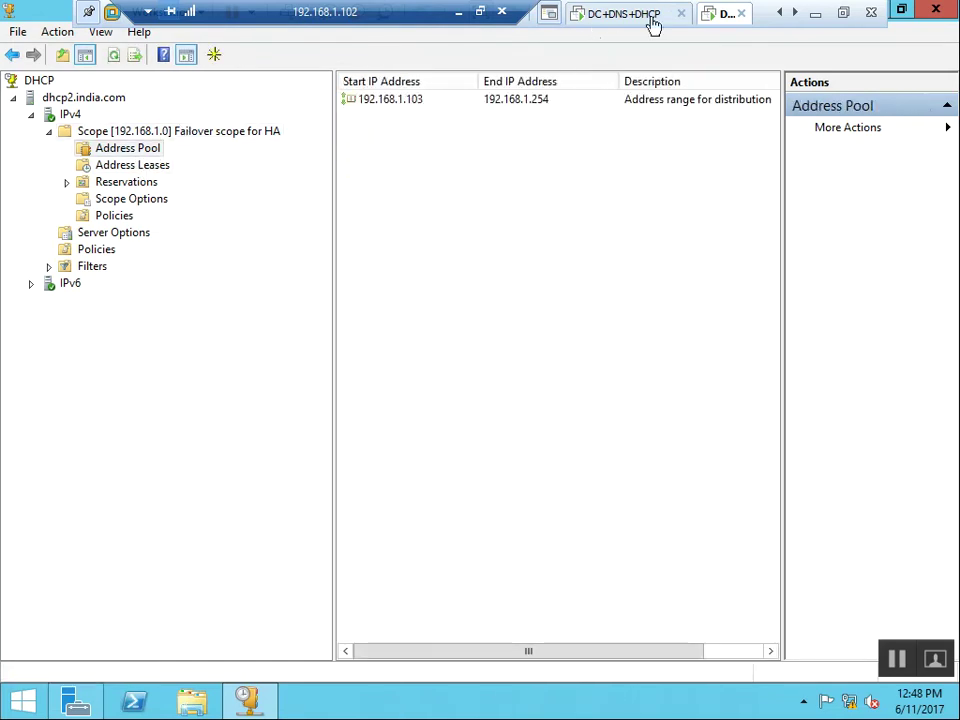
# Refresh dns1's address pool so it lists only 192.168.1.103–192.168.1.254.
pyautogui.click(597, 15)
pyautogui.rightClick(152, 148)
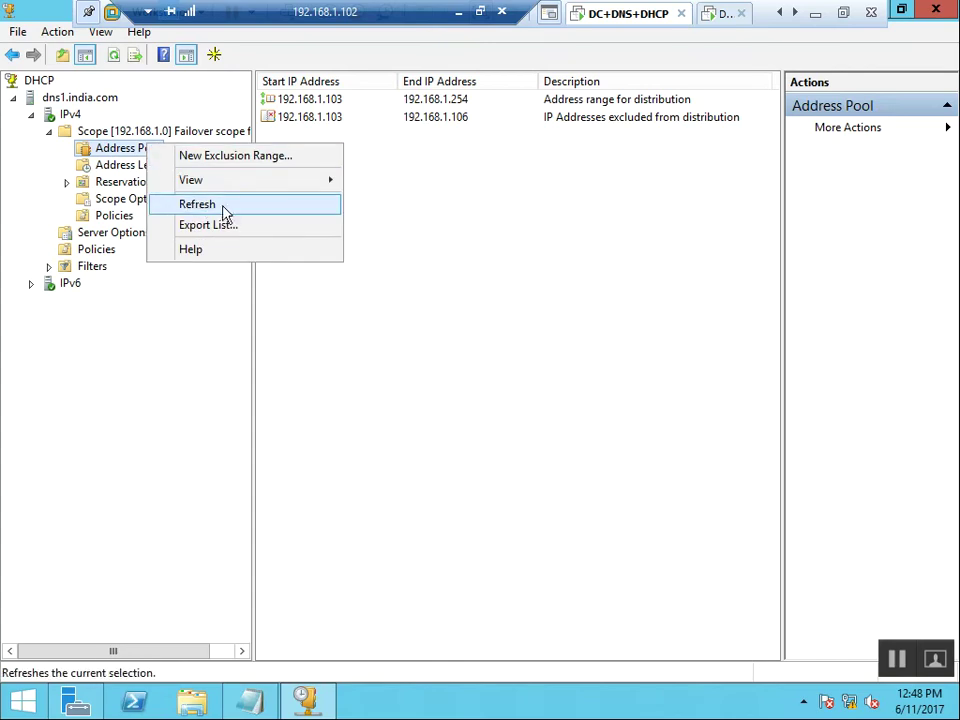
pyautogui.click(270, 205)
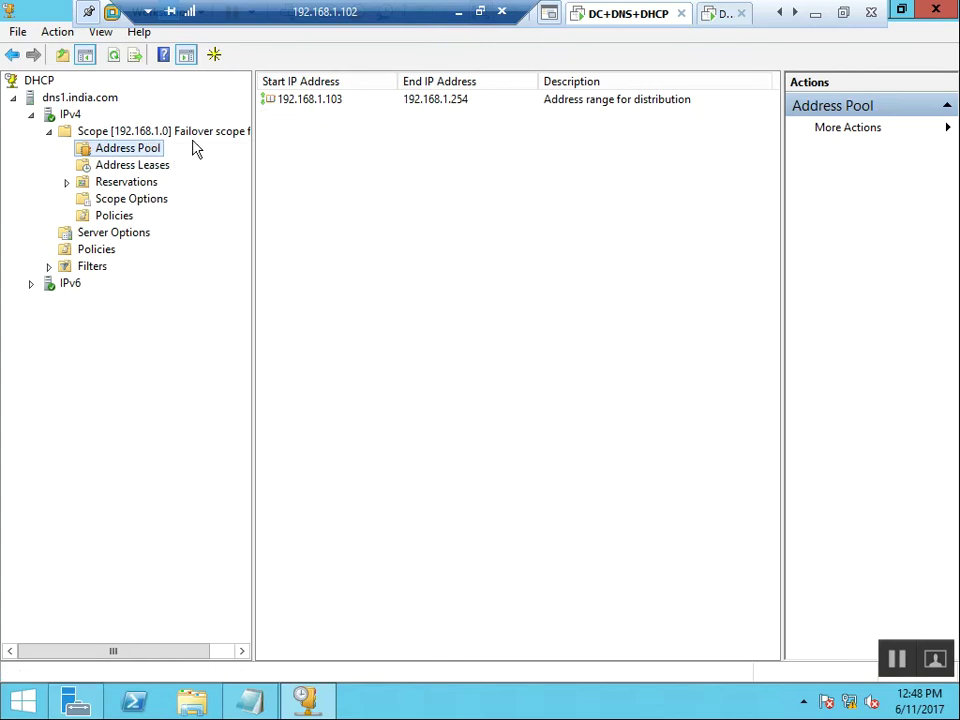
pyautogui.rightClick(195, 133)
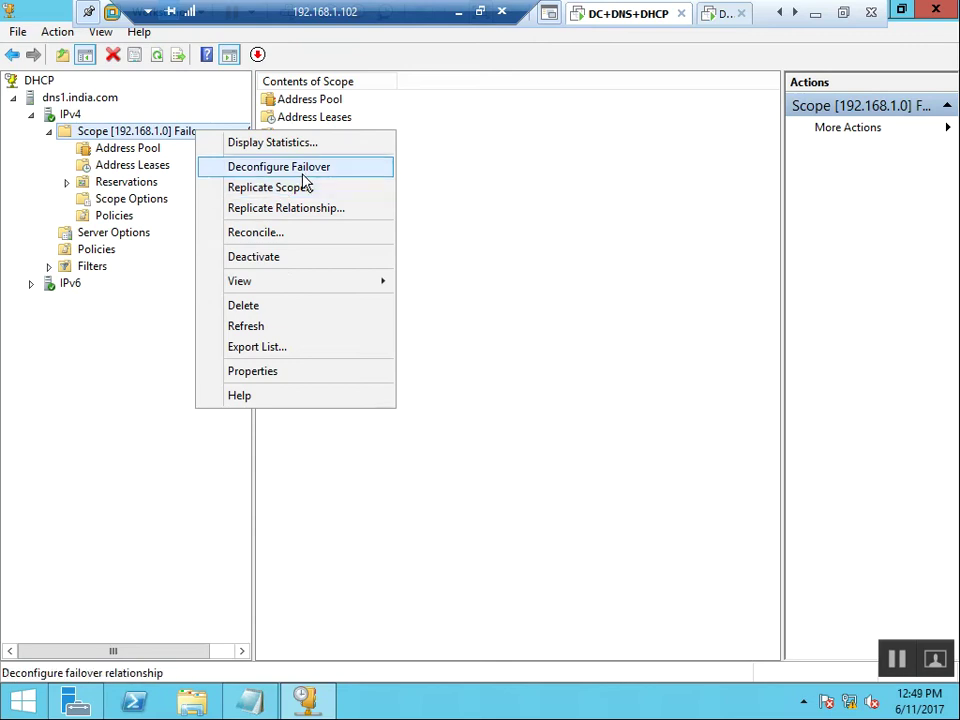
# Replicate the 192.168.1.0 scope and its failover relationship from dns1 to dhcp2.
pyautogui.click(284, 190)
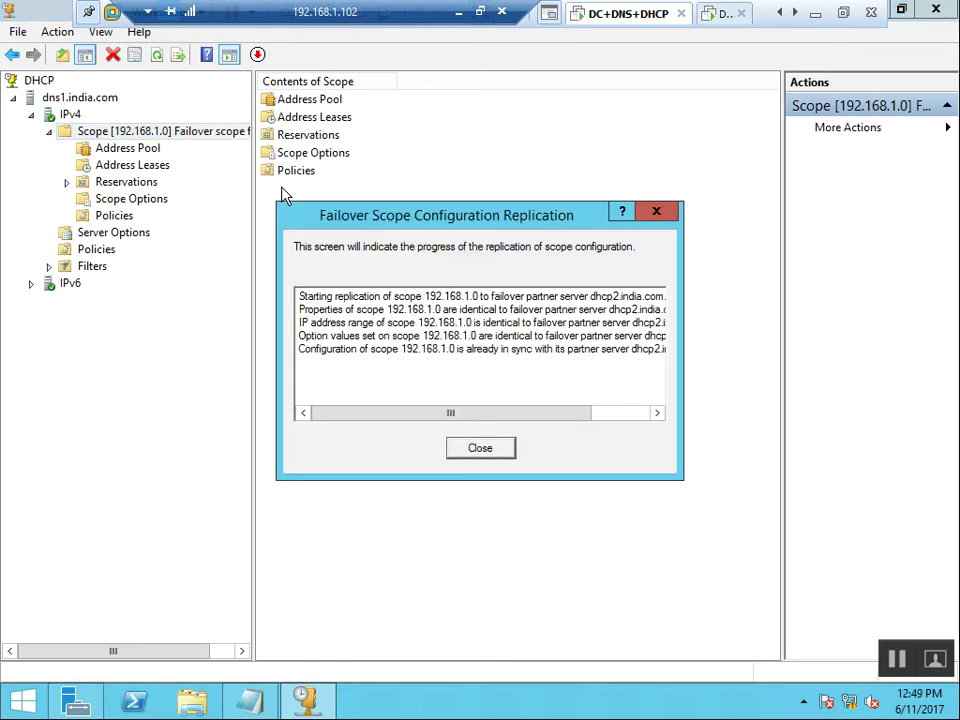
pyautogui.click(480, 448)
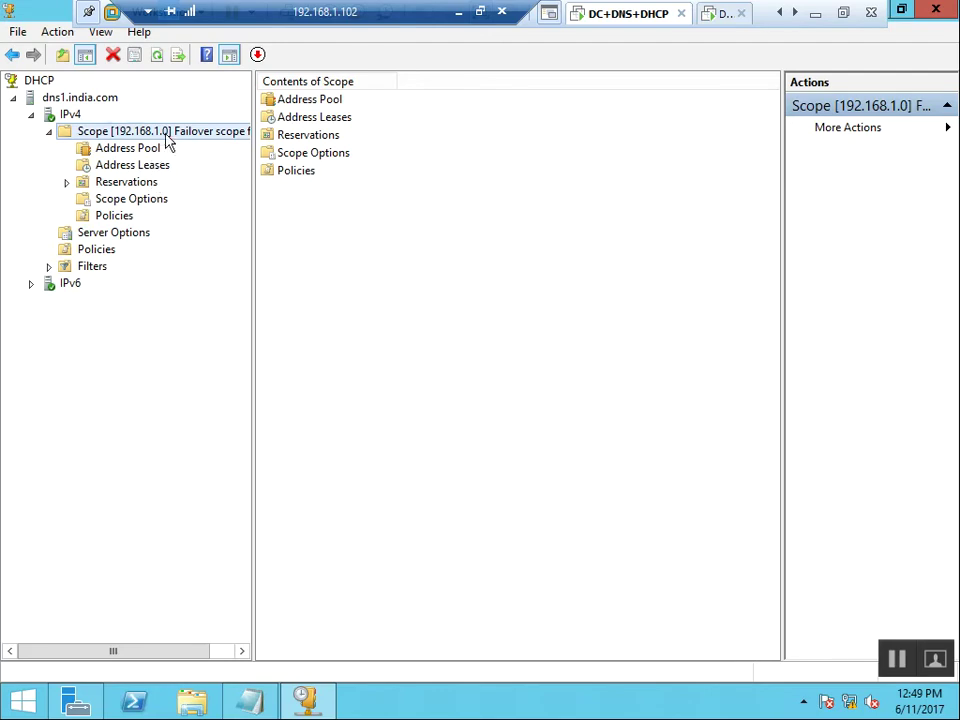
pyautogui.rightClick(170, 131)
pyautogui.click(262, 208)
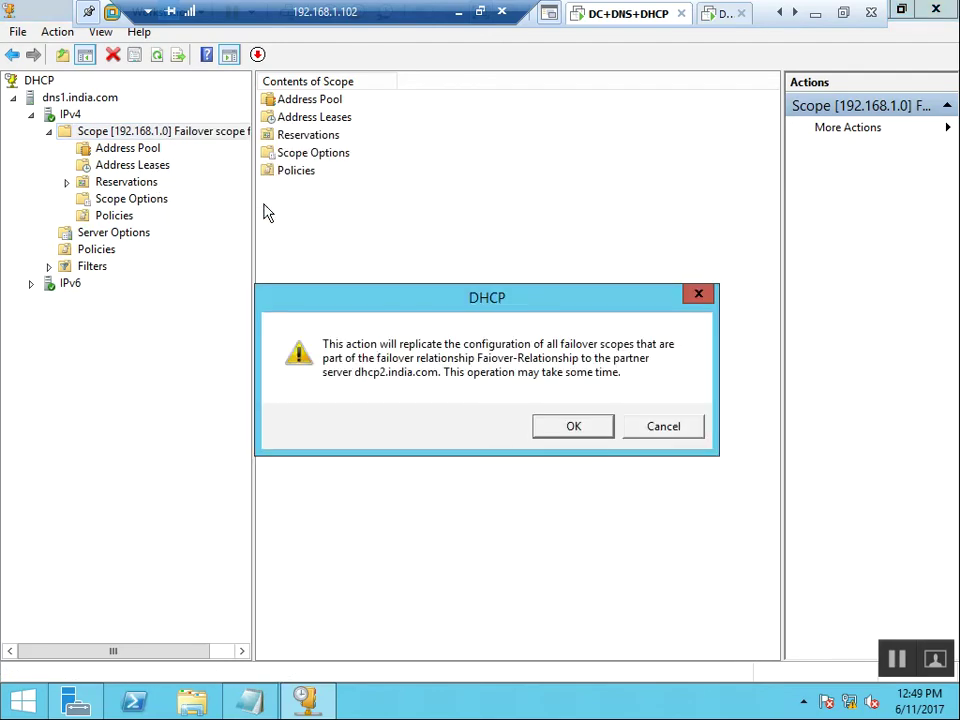
pyautogui.click(552, 430)
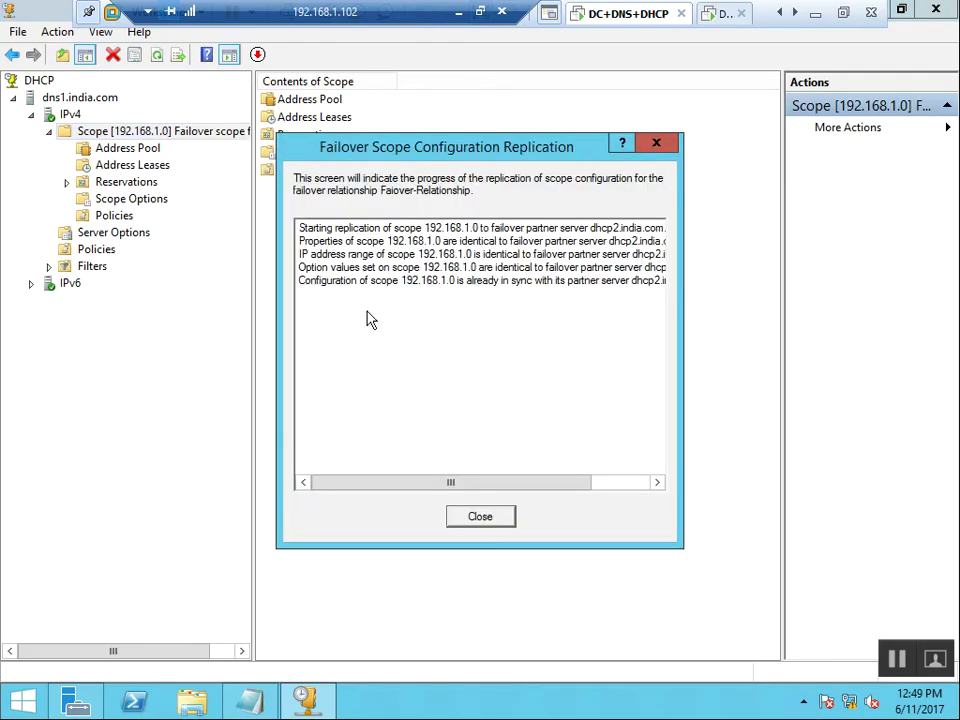
pyautogui.click(476, 513)
pyautogui.click(722, 14)
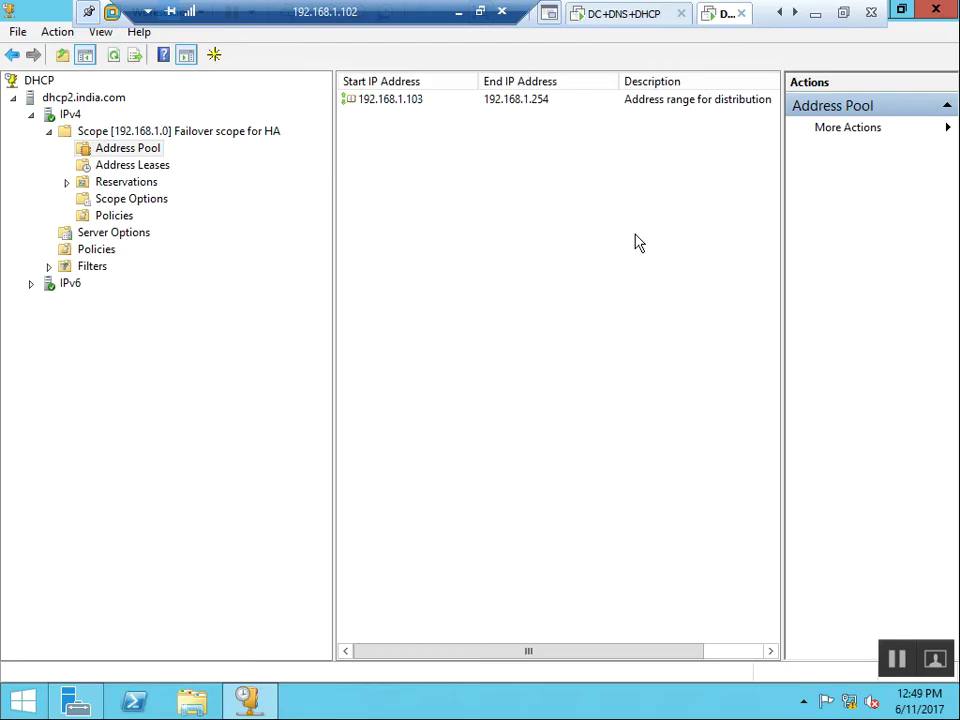
# Refresh dhcp2's address pool, leases and 192.168.1.0 scope, checking reservations along the way.
pyautogui.press('F5')
pyautogui.click(121, 183)
pyautogui.click(142, 166)
pyautogui.rightClick(141, 172)
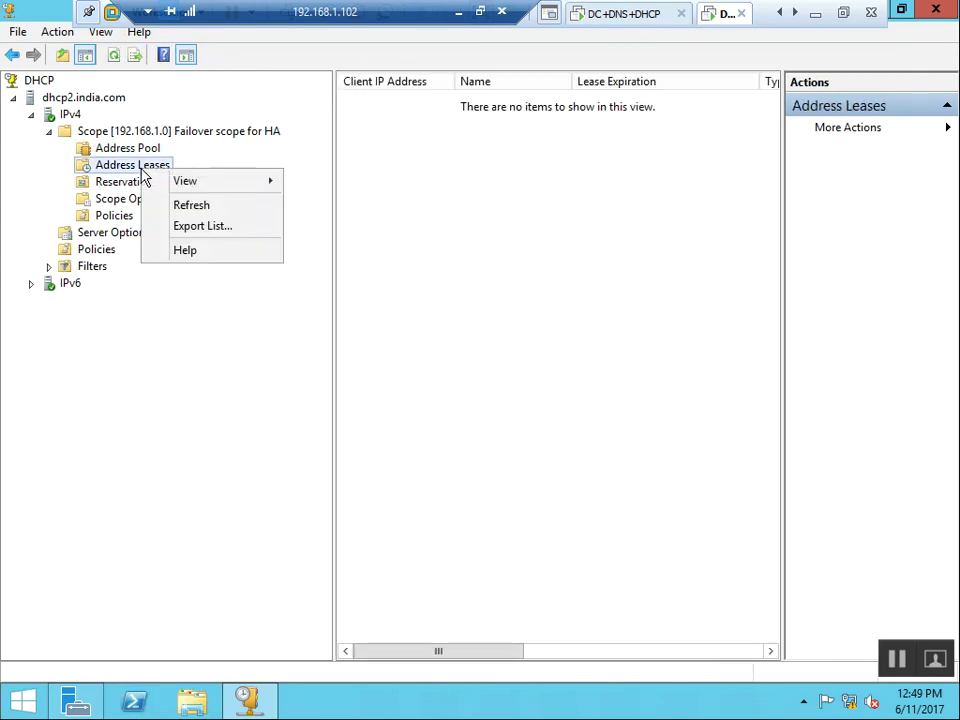
pyautogui.click(178, 207)
pyautogui.rightClick(242, 137)
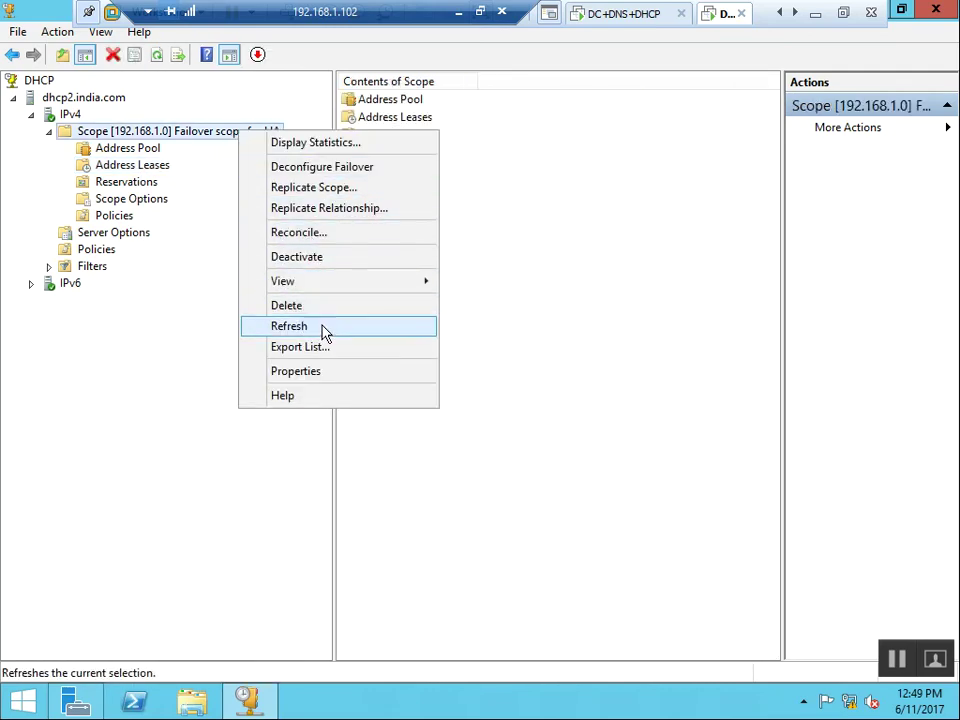
pyautogui.click(325, 329)
pyautogui.click(130, 148)
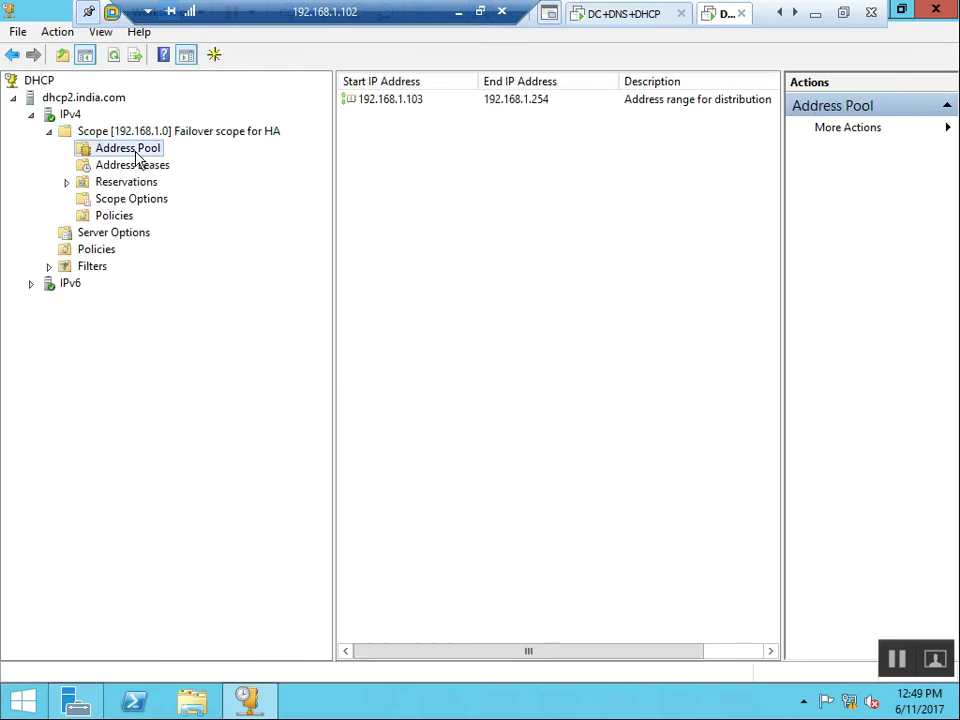
# Choose Replicate Relationship on the 192.168.1.0 failover scope.
pyautogui.click(250, 134)
pyautogui.rightClick(252, 134)
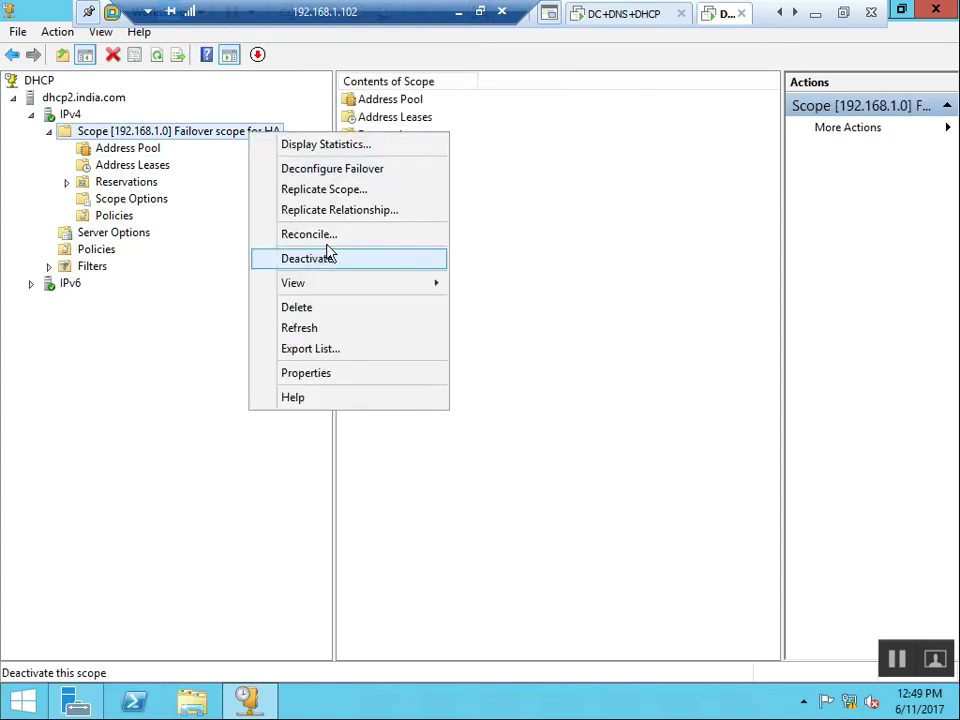
pyautogui.click(370, 219)
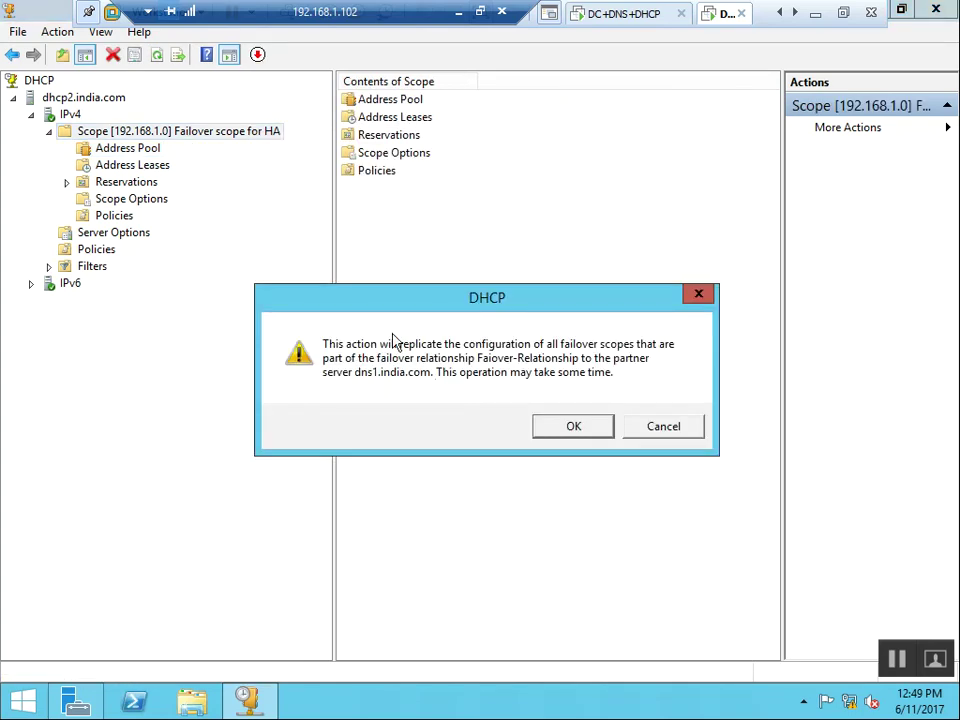
# Confirm replication to dns1.india.com and review the scope's address pool range.
pyautogui.click(569, 427)
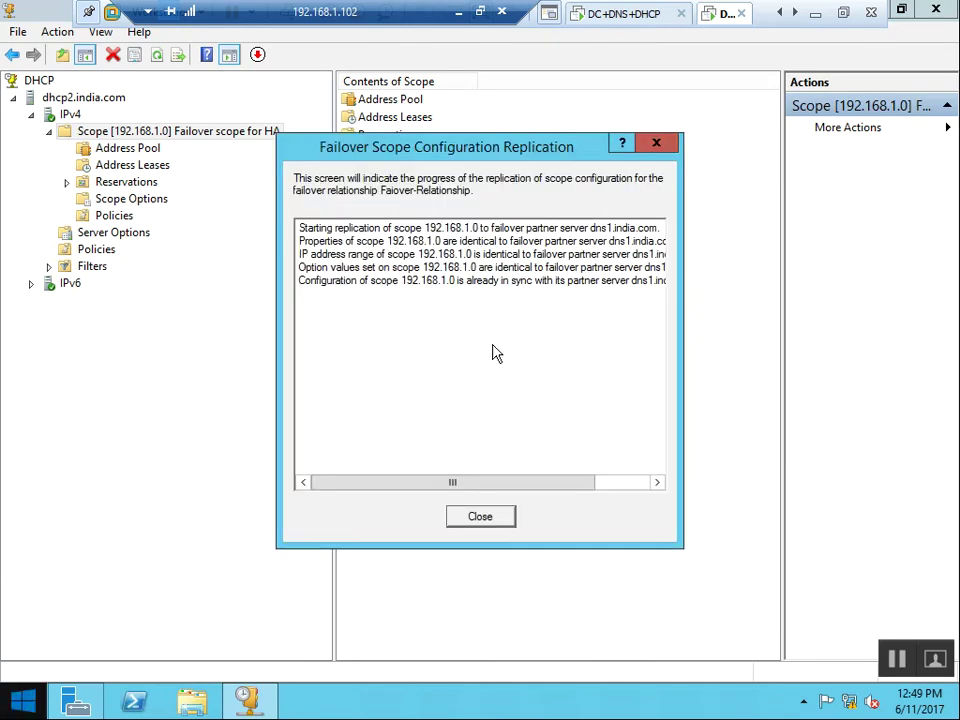
pyautogui.click(478, 521)
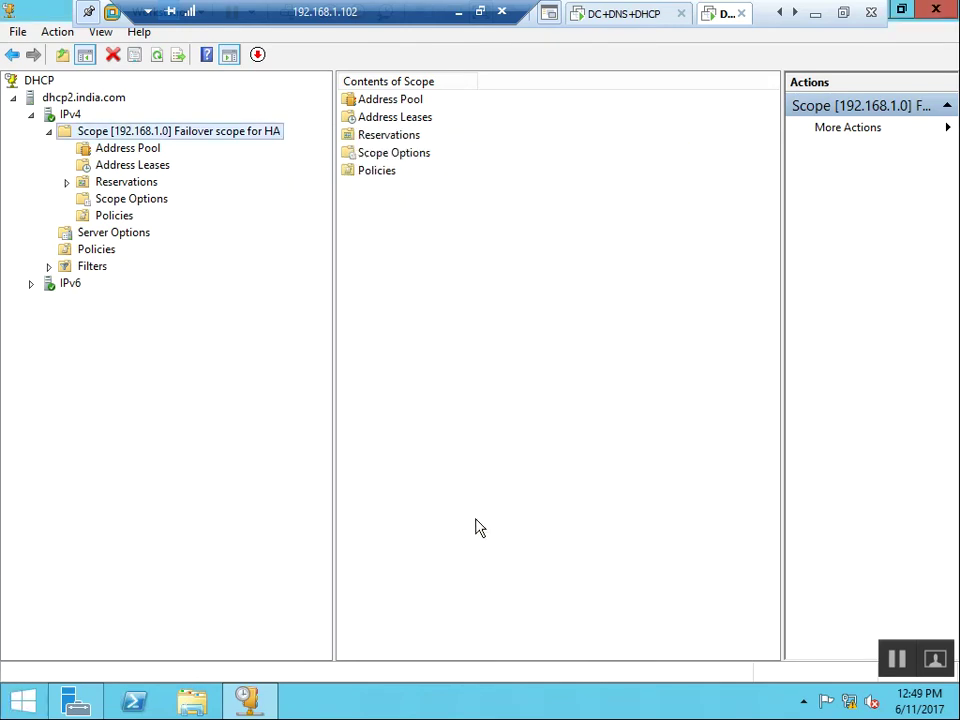
pyautogui.click(148, 147)
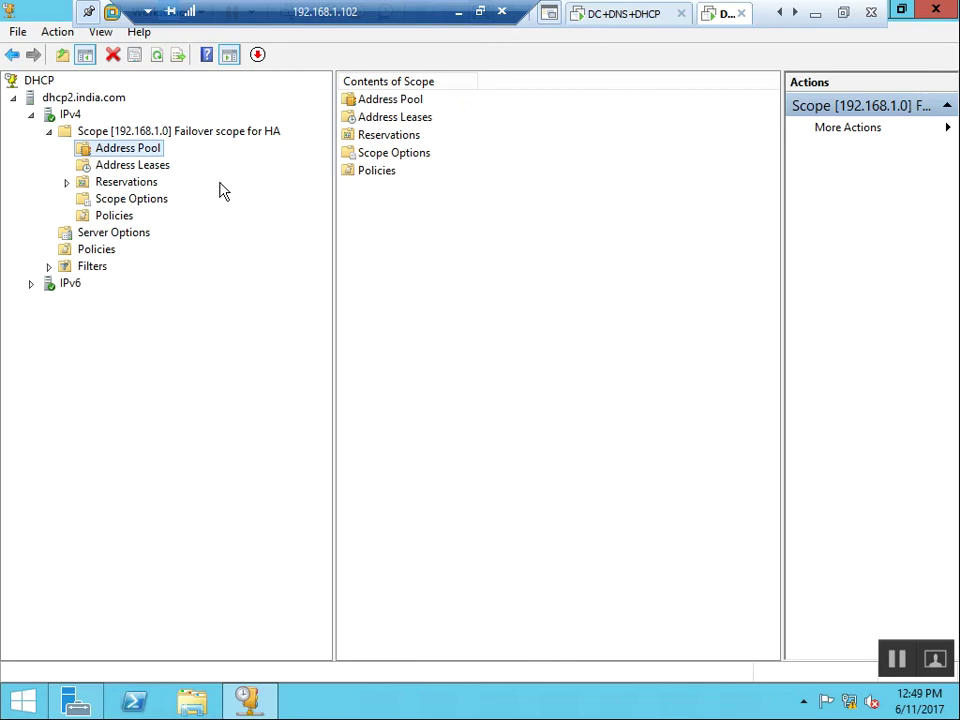
pyautogui.click(167, 133)
pyautogui.click(138, 150)
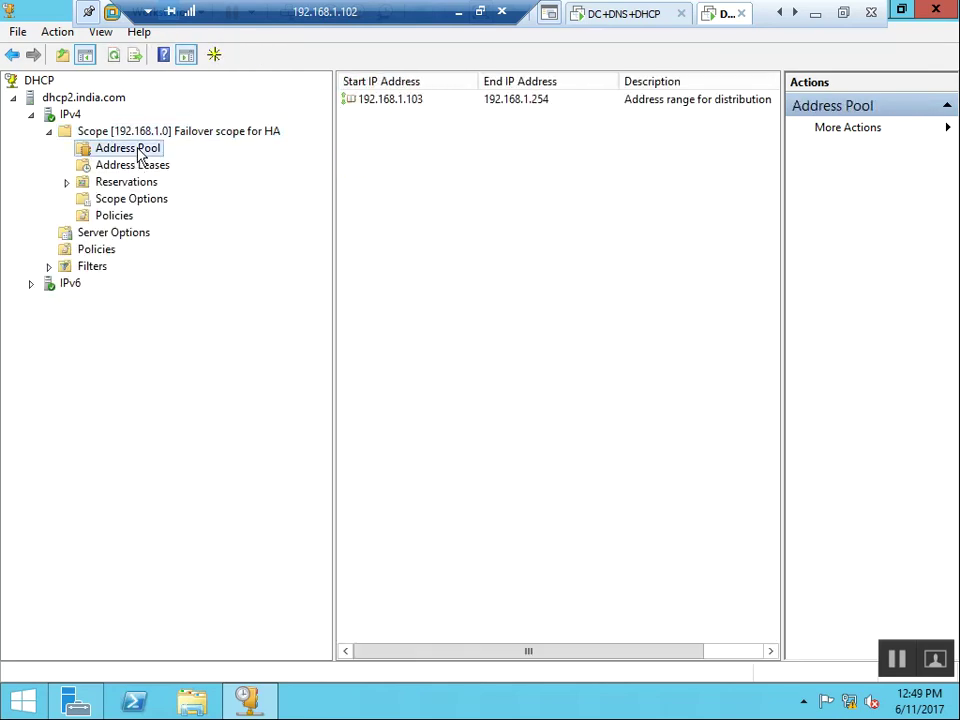
pyautogui.click(162, 134)
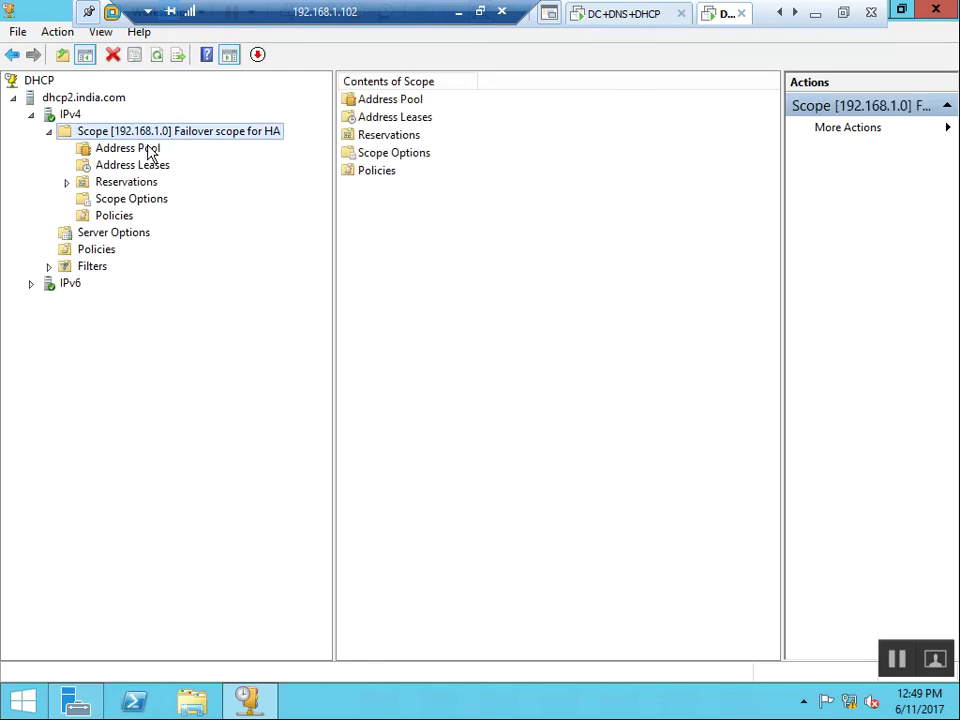
pyautogui.click(148, 150)
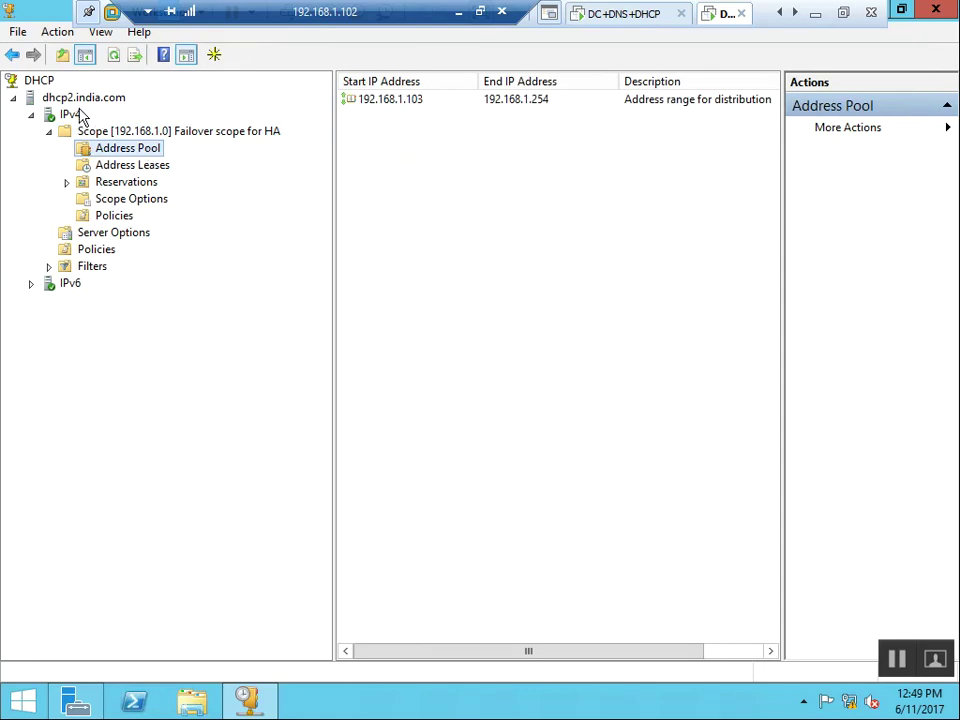
# Refresh the IPv4 node and the address pool, checking the scope's pool and leases.
pyautogui.click(76, 116)
pyautogui.rightClick(73, 117)
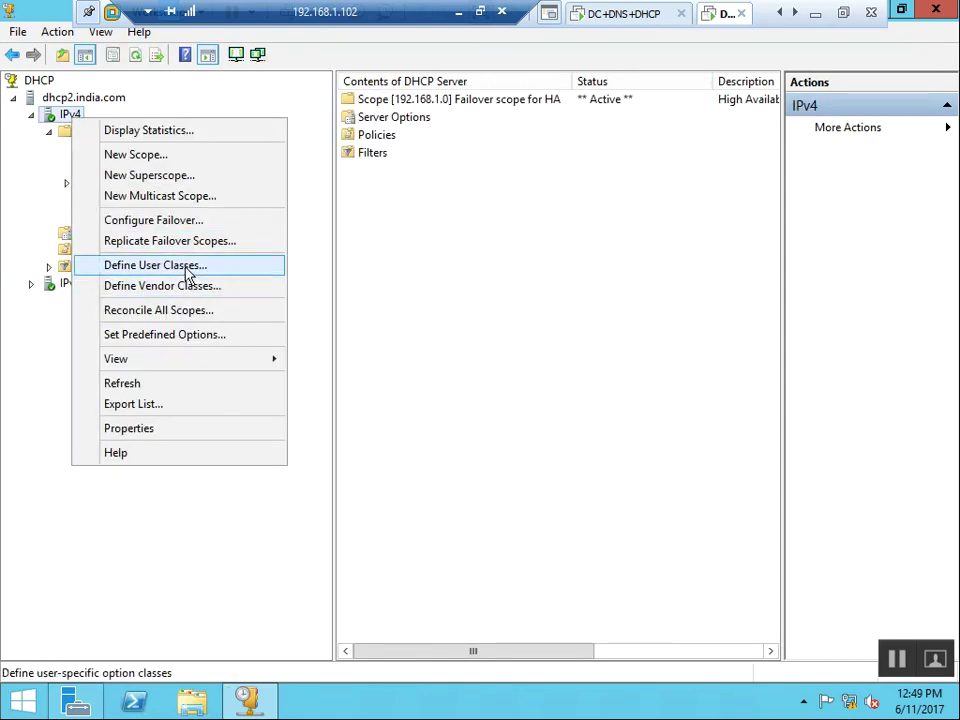
pyautogui.click(169, 384)
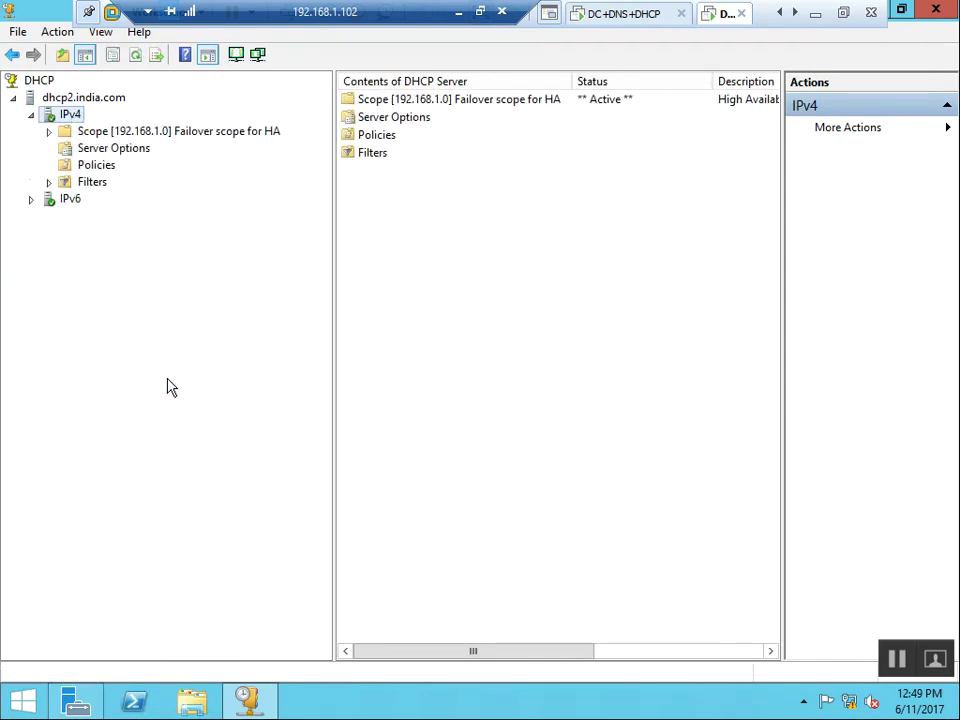
pyautogui.click(146, 136)
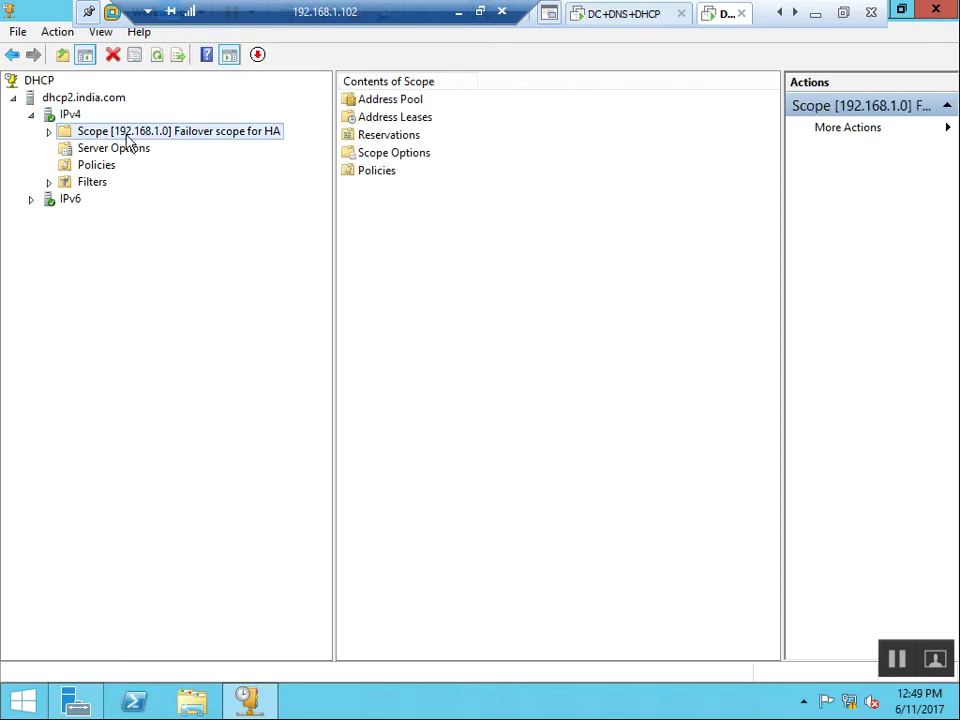
pyautogui.doubleClick(127, 137)
pyautogui.click(128, 149)
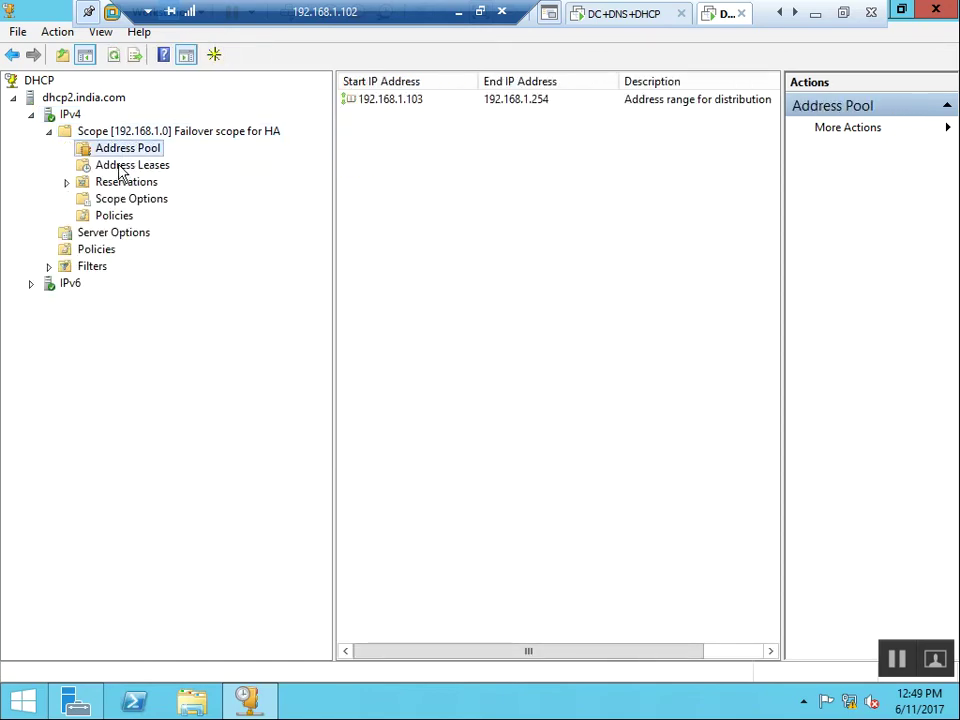
pyautogui.click(121, 168)
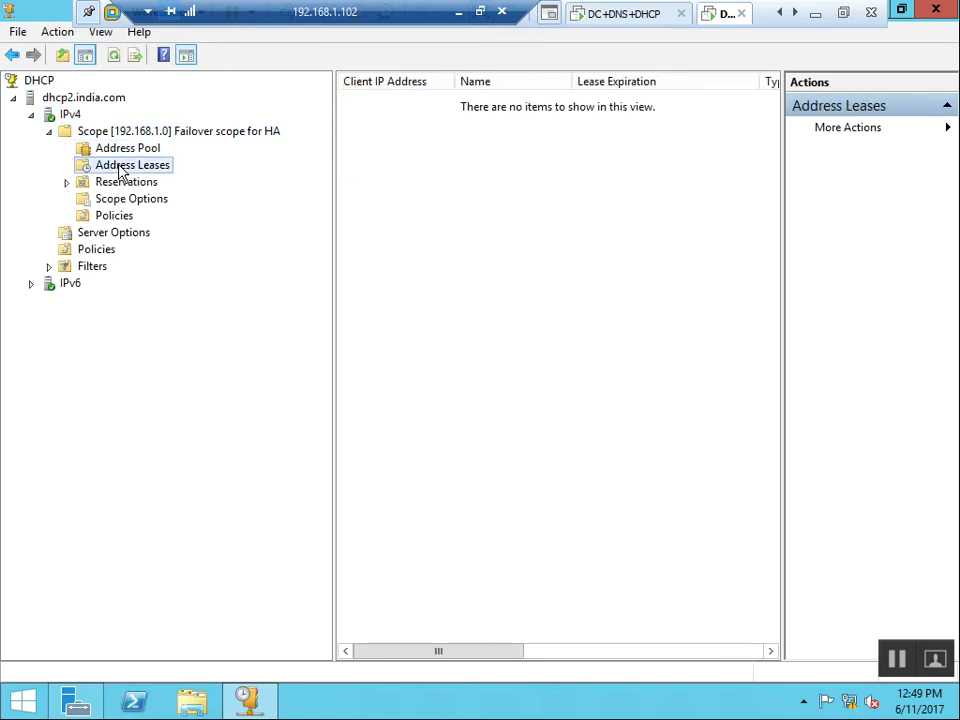
pyautogui.click(125, 152)
pyautogui.rightClick(124, 152)
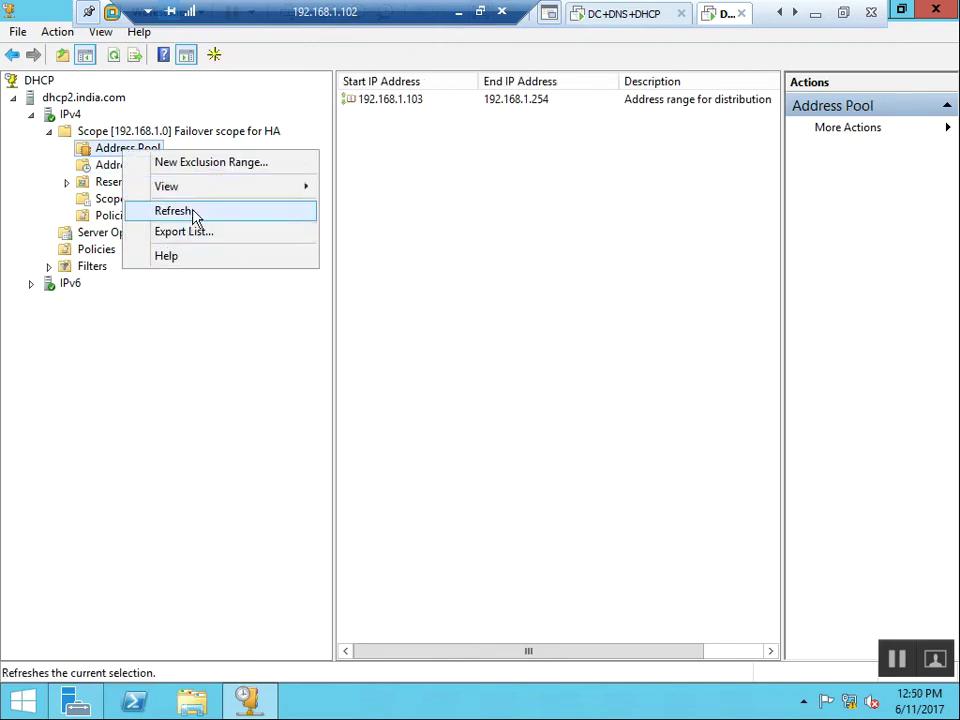
pyautogui.click(196, 216)
# Recheck that the pool remains 192.168.1.103–192.168.1.254, then switch between the dns1 and dhcp2 consoles.
pyautogui.click(213, 138)
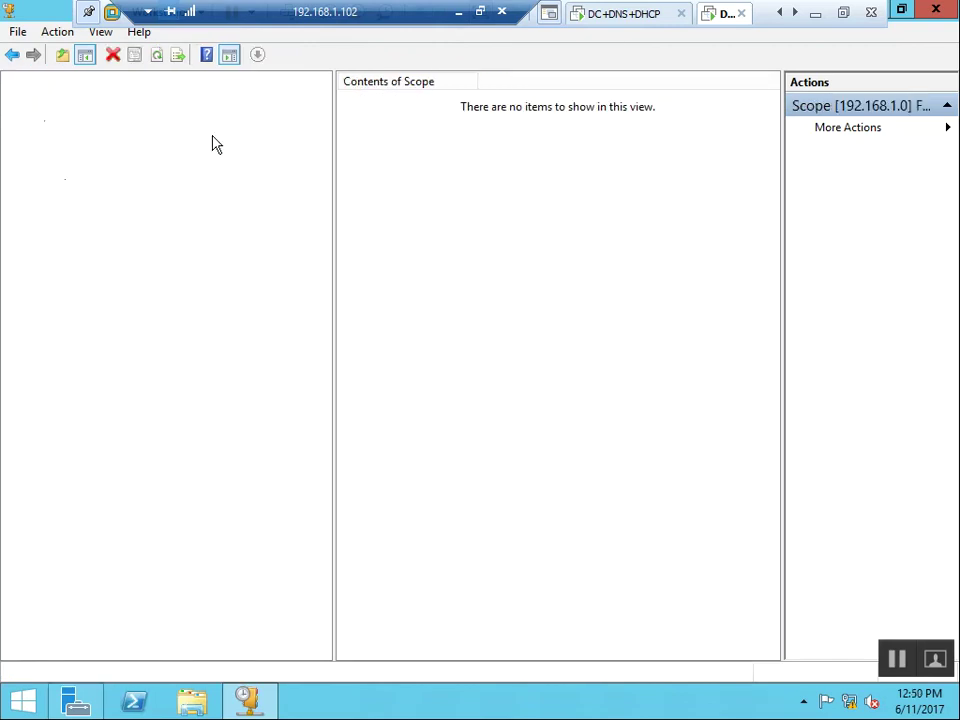
pyautogui.click(157, 150)
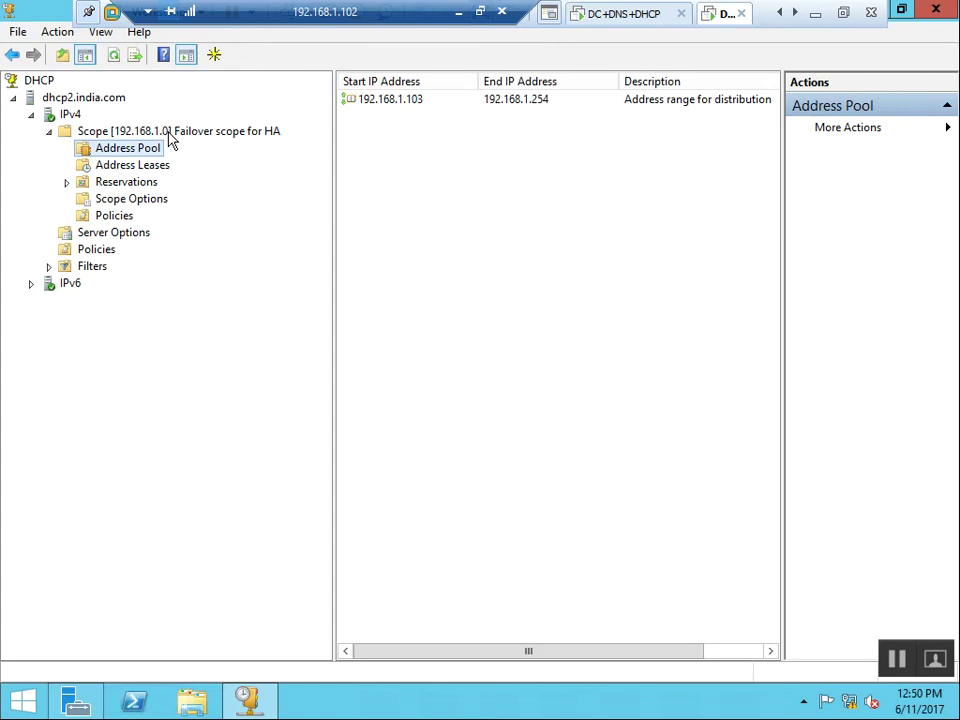
pyautogui.doubleClick(170, 136)
pyautogui.doubleClick(170, 136)
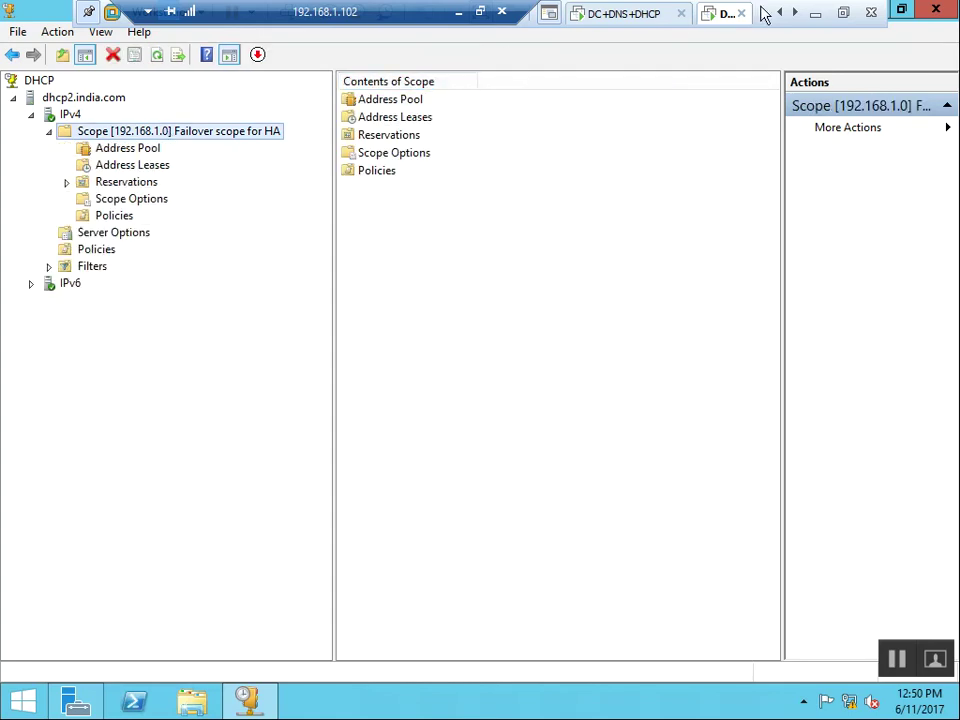
pyautogui.click(649, 15)
pyautogui.click(725, 20)
# On the client machine, disable the Ethernet0 adapter and refresh Network Connections.
pyautogui.click(688, 22)
pyautogui.click(437, 240)
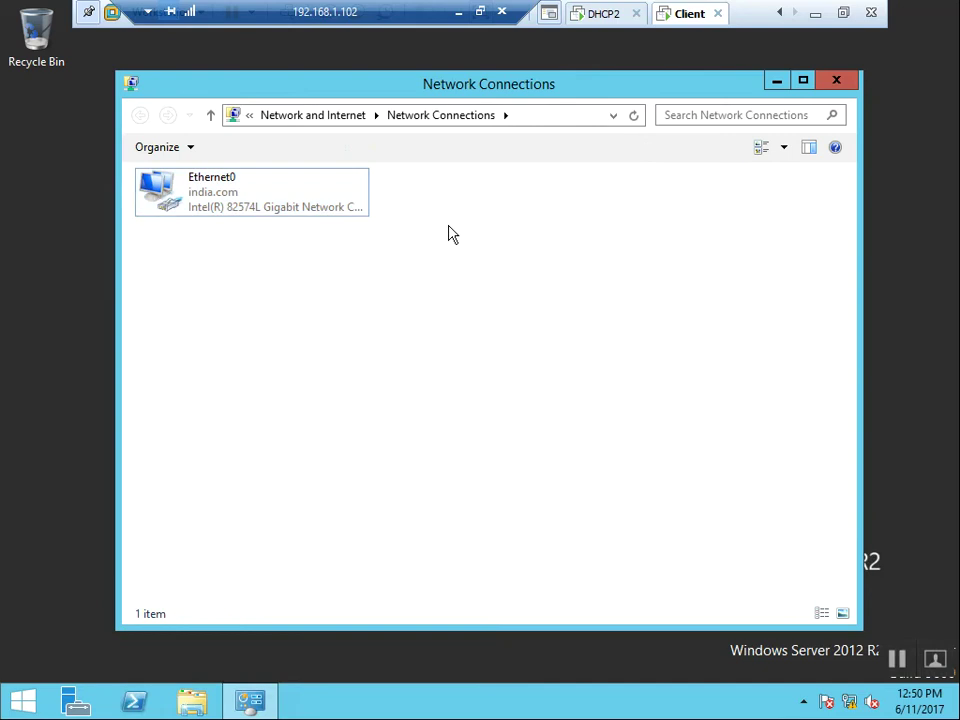
pyautogui.click(293, 199)
pyautogui.rightClick(293, 199)
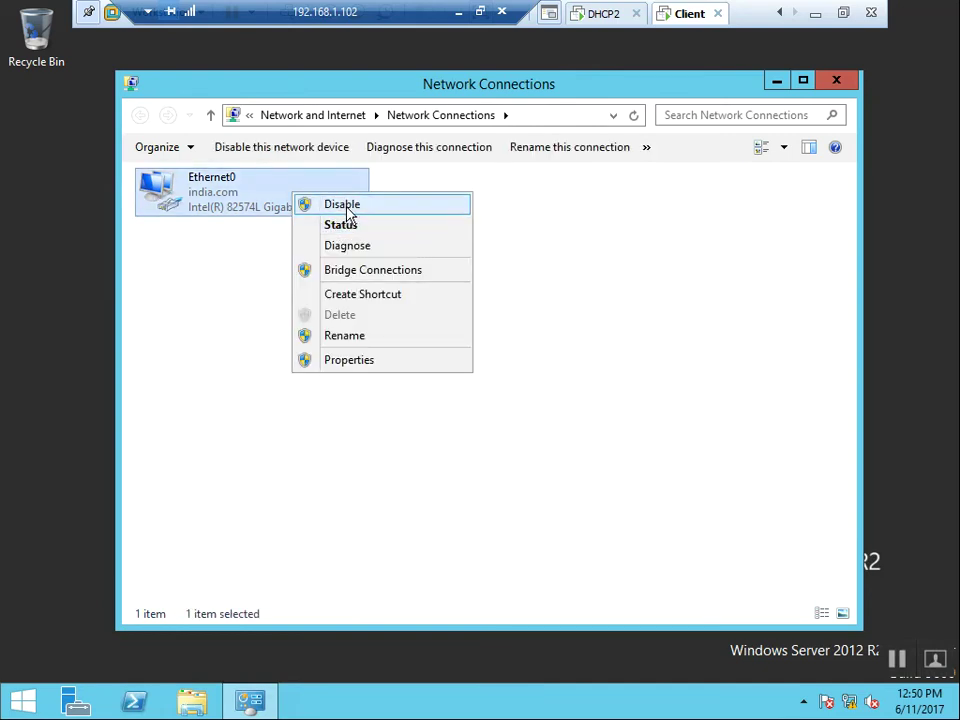
pyautogui.click(345, 209)
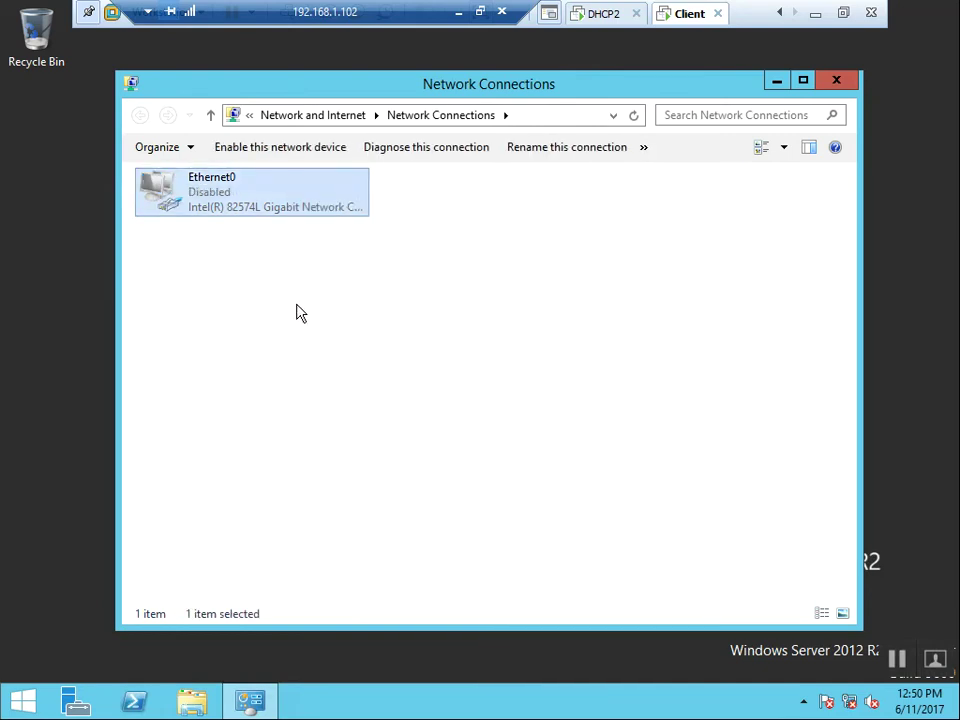
pyautogui.rightClick(268, 296)
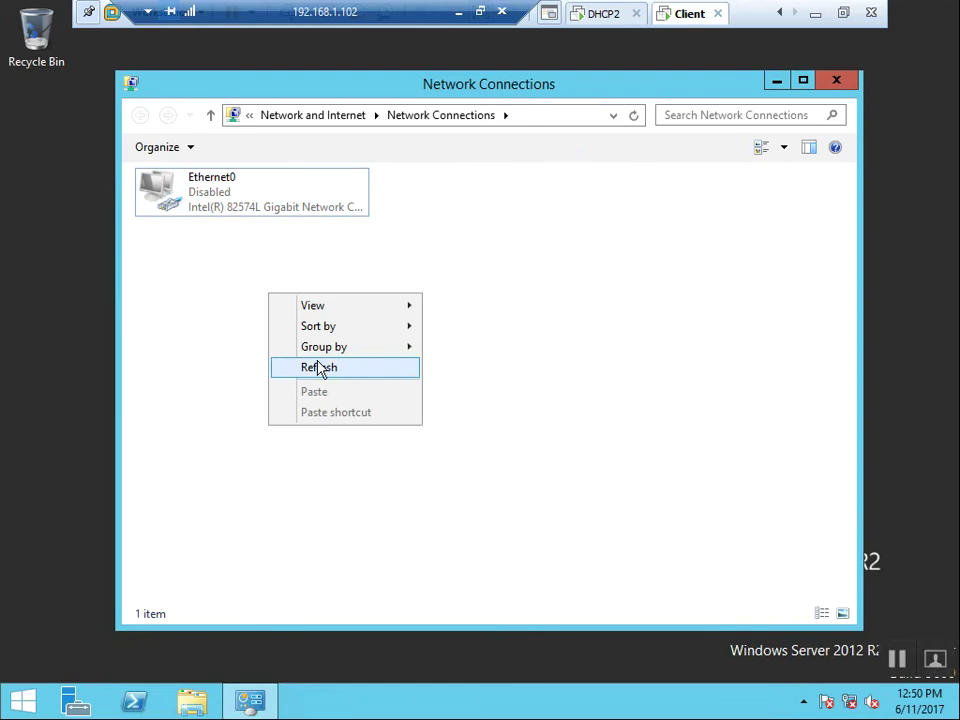
pyautogui.click(320, 367)
# Re-enable Ethernet0 and view its connection details.
pyautogui.doubleClick(240, 204)
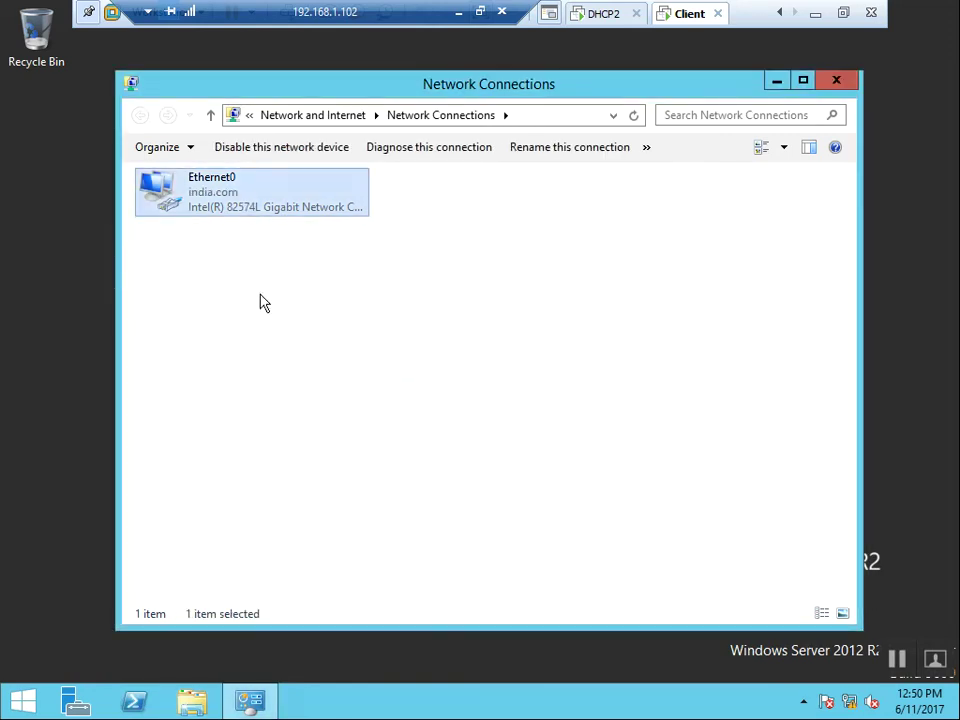
pyautogui.rightClick(260, 292)
pyautogui.click(311, 364)
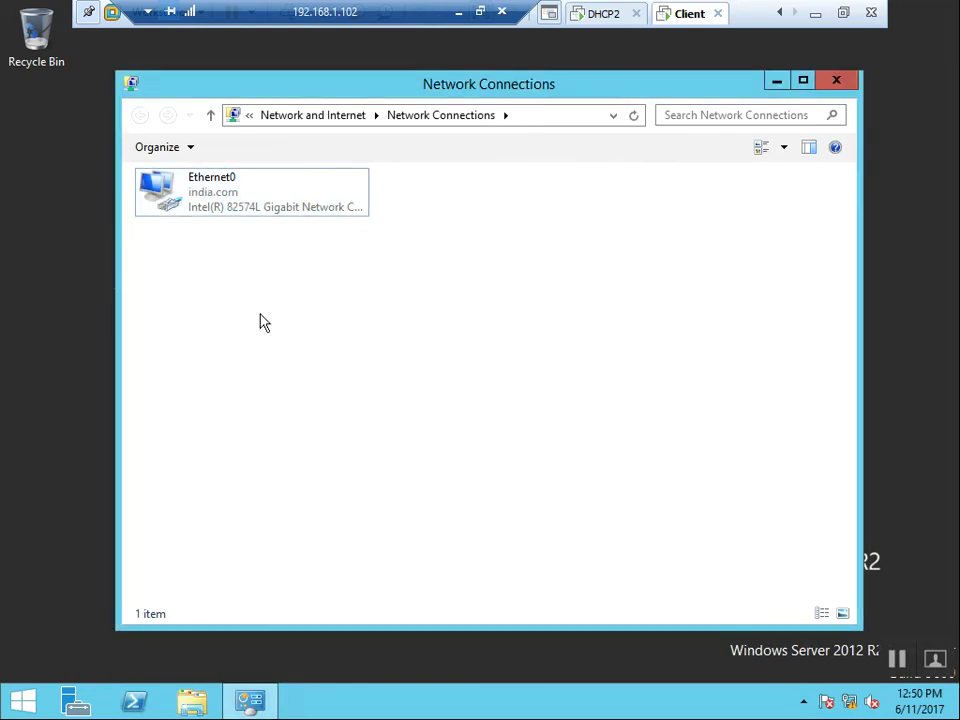
pyautogui.doubleClick(223, 183)
pyautogui.click(366, 334)
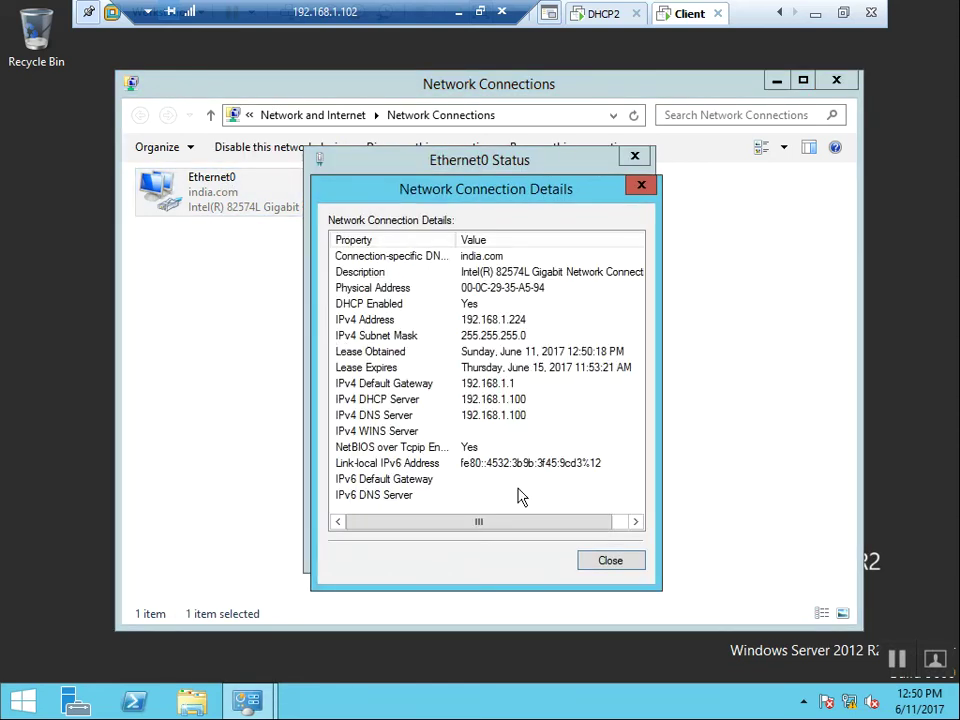
pyautogui.click(628, 561)
pyautogui.click(612, 552)
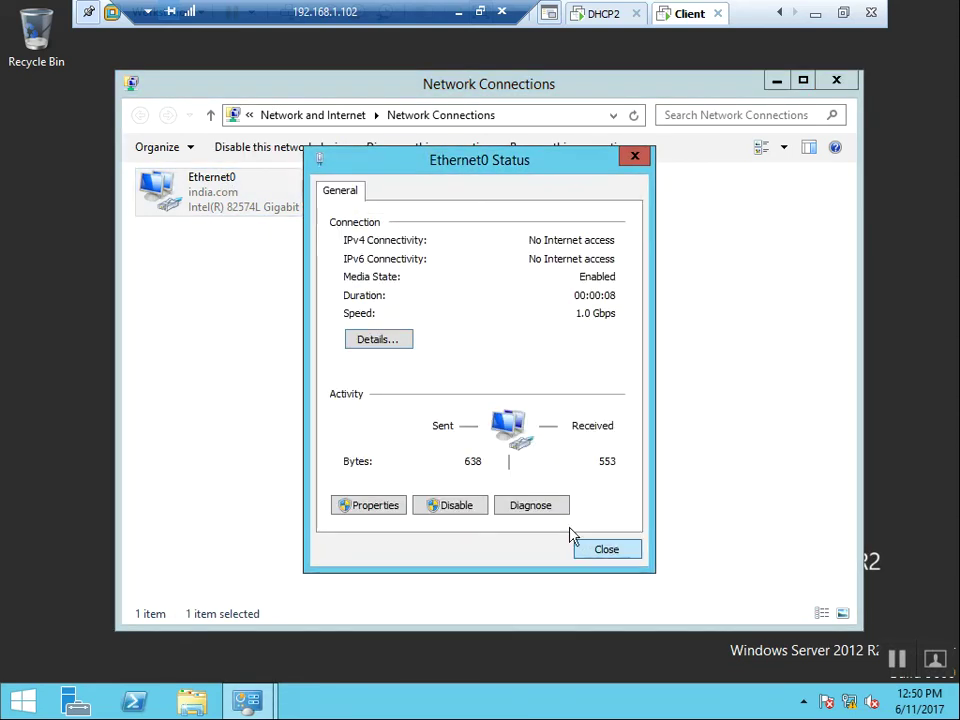
# Disable and re-enable Ethernet0 once more to renew its DHCP lease.
pyautogui.rightClick(248, 200)
pyautogui.click(291, 200)
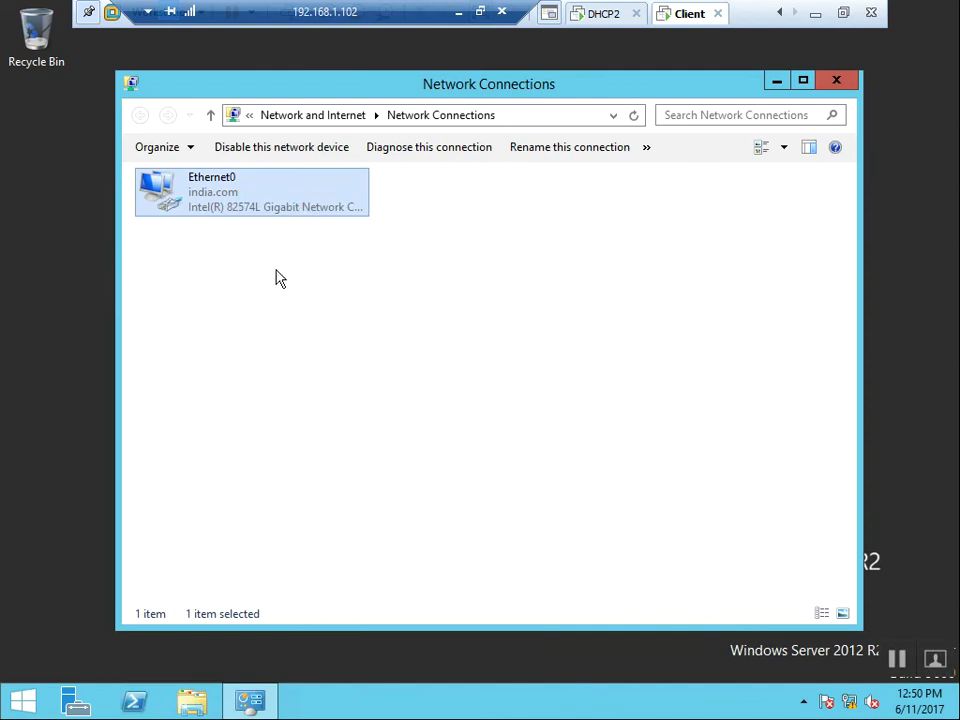
pyautogui.rightClick(278, 285)
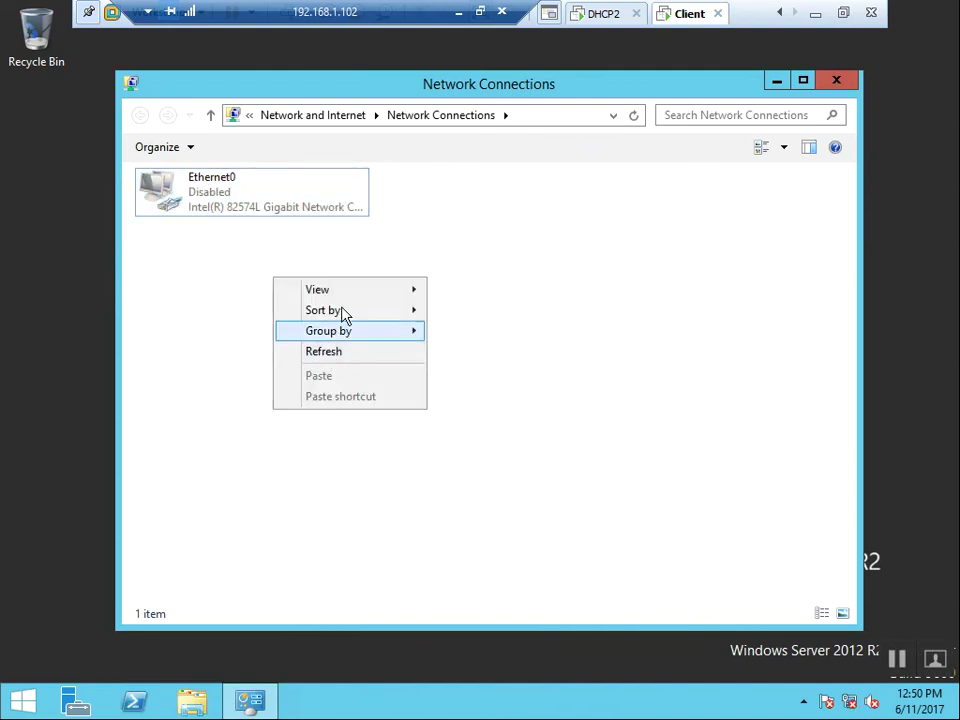
pyautogui.click(345, 355)
pyautogui.rightClick(227, 200)
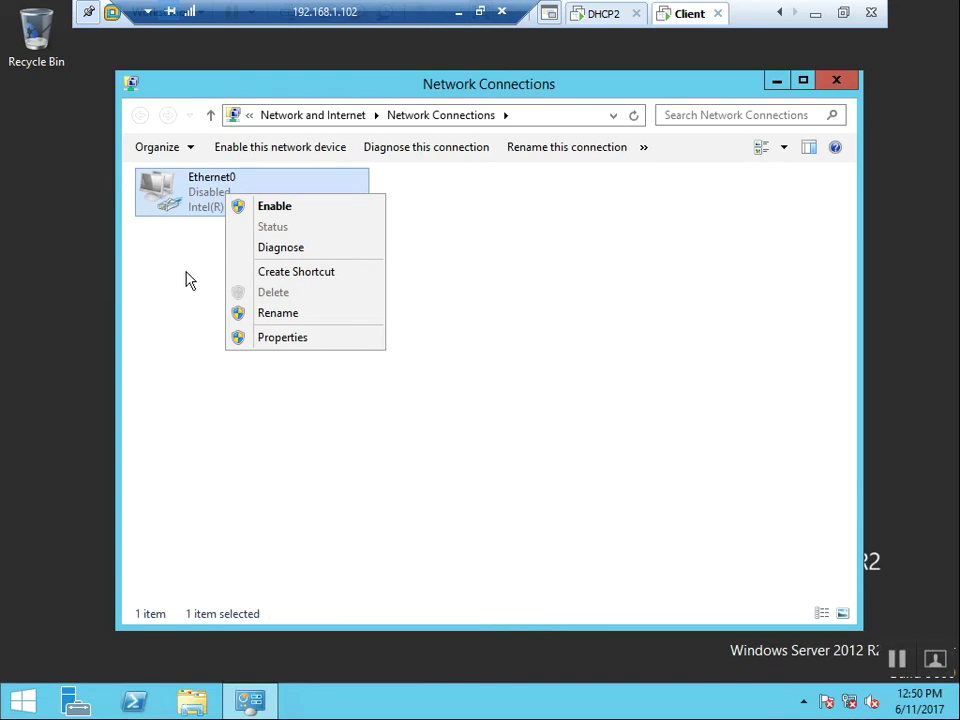
pyautogui.click(206, 195)
pyautogui.rightClick(203, 193)
pyautogui.click(240, 199)
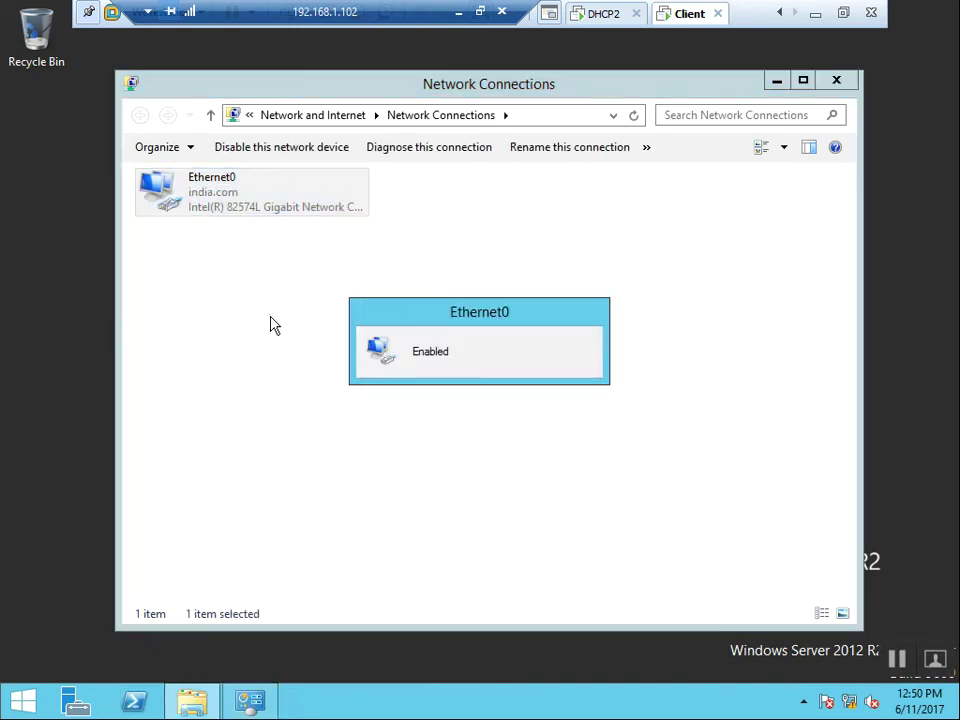
pyautogui.rightClick(291, 285)
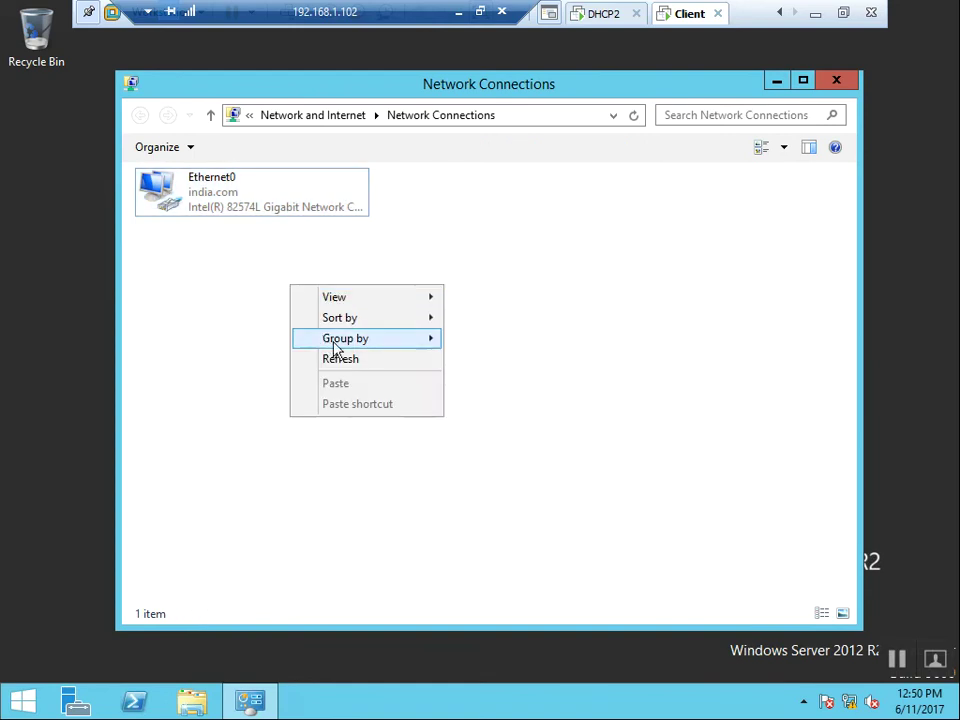
pyautogui.click(345, 364)
# Verify in Ethernet0's details that 192.168.1.224 was leased from DHCP server 192.168.1.100.
pyautogui.doubleClick(265, 187)
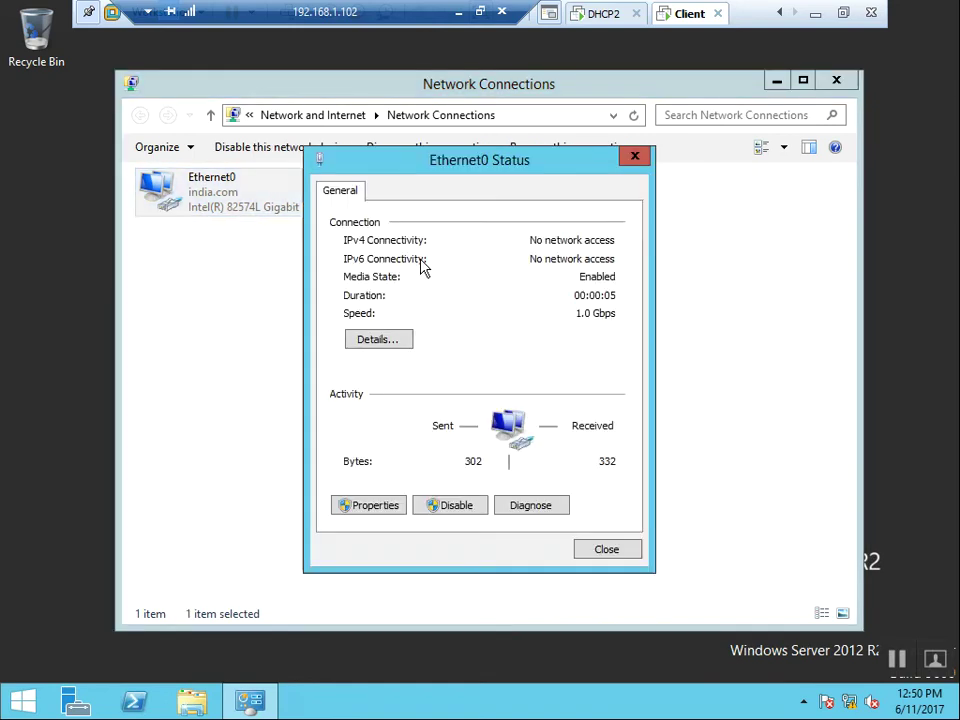
pyautogui.click(381, 342)
pyautogui.click(530, 400)
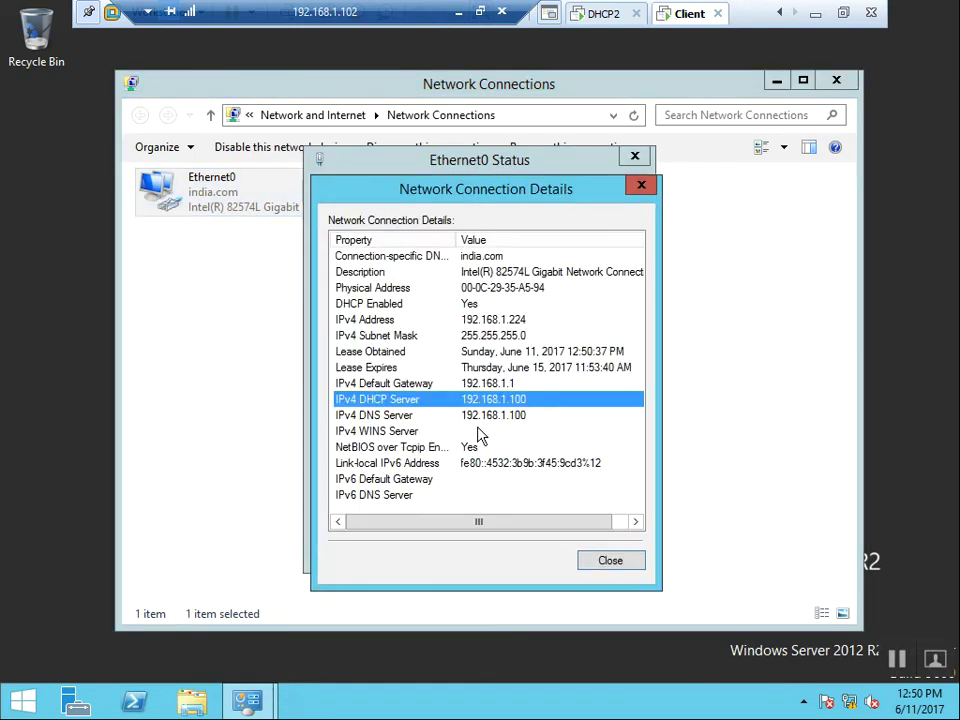
pyautogui.click(608, 14)
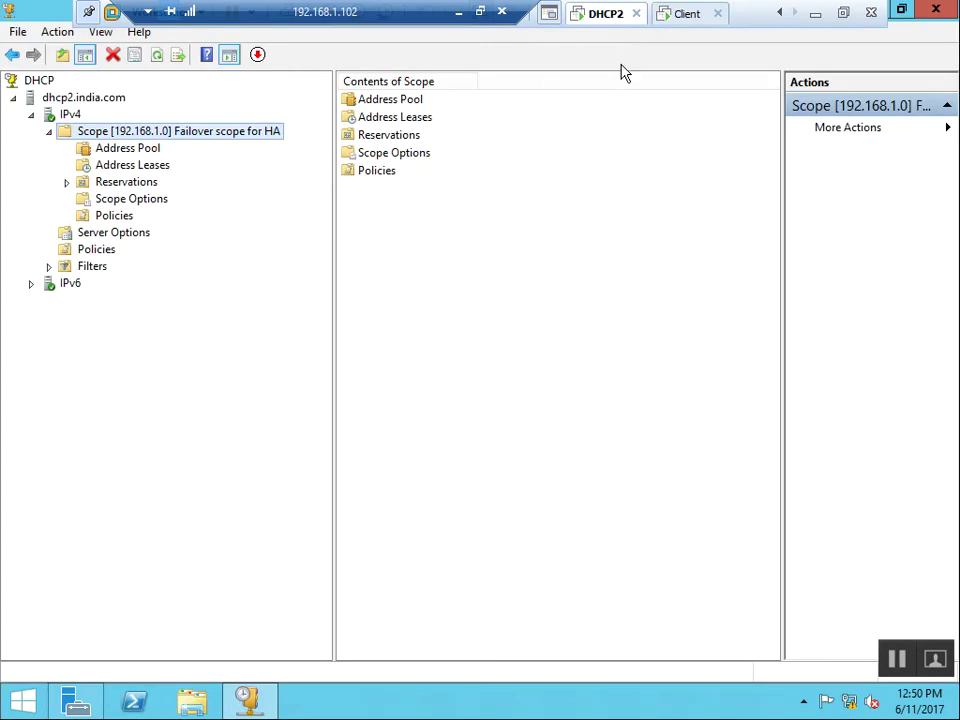
# On dhcp2, review the failover scope's address pool and address leases.
pyautogui.click(145, 151)
pyautogui.click(130, 166)
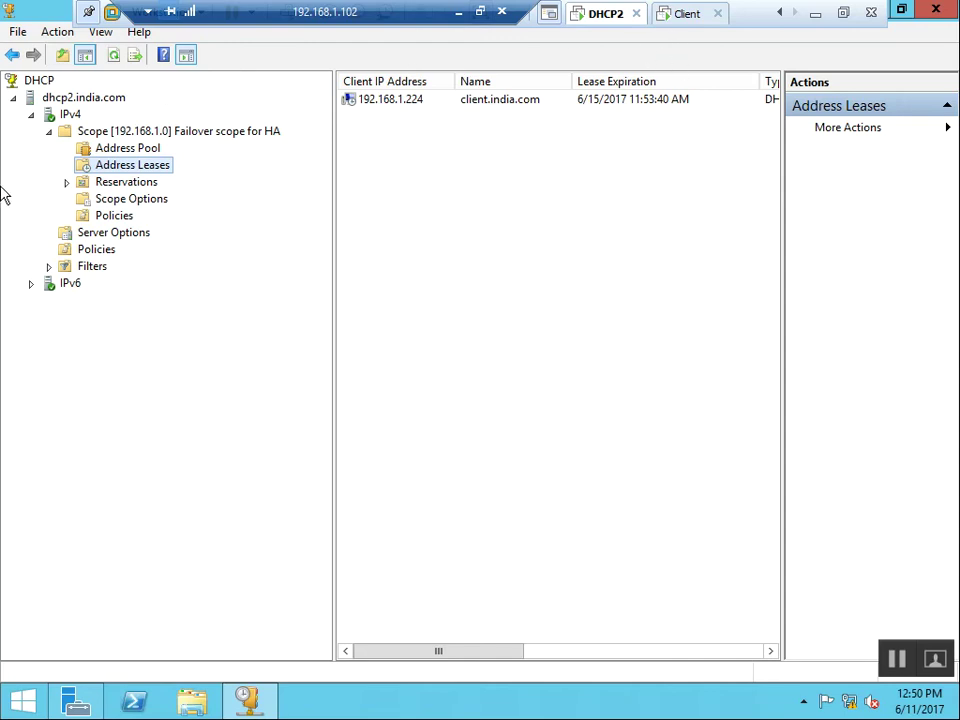
pyautogui.click(101, 151)
pyautogui.press('Left')
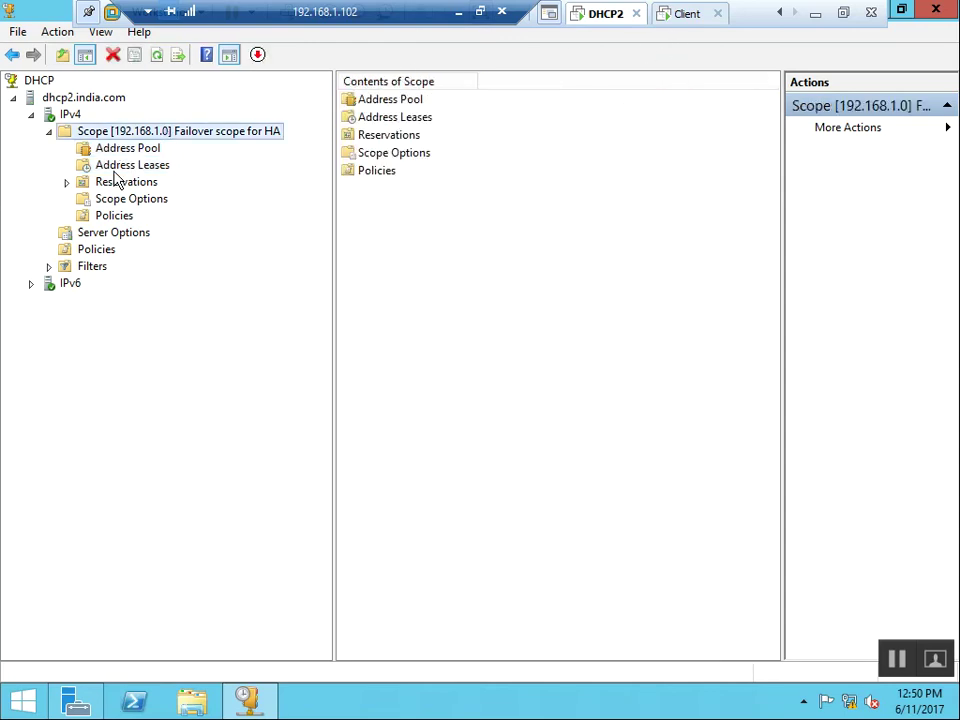
pyautogui.click(130, 167)
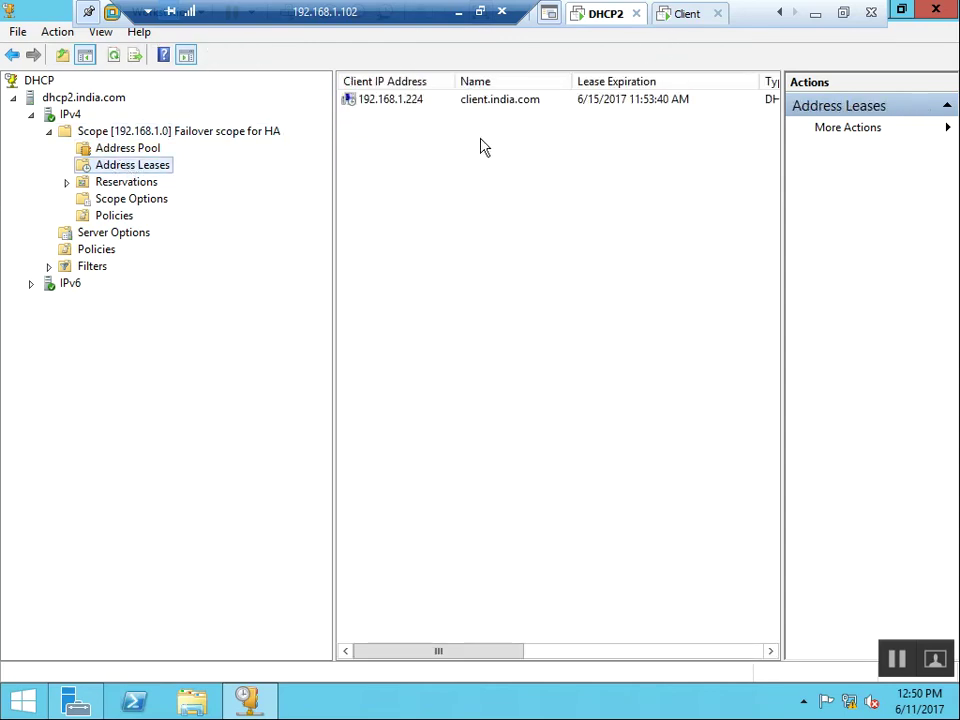
# On dns1, open the failover scope's address pool and leases and refresh the leases.
pyautogui.click(782, 14)
pyautogui.click(628, 14)
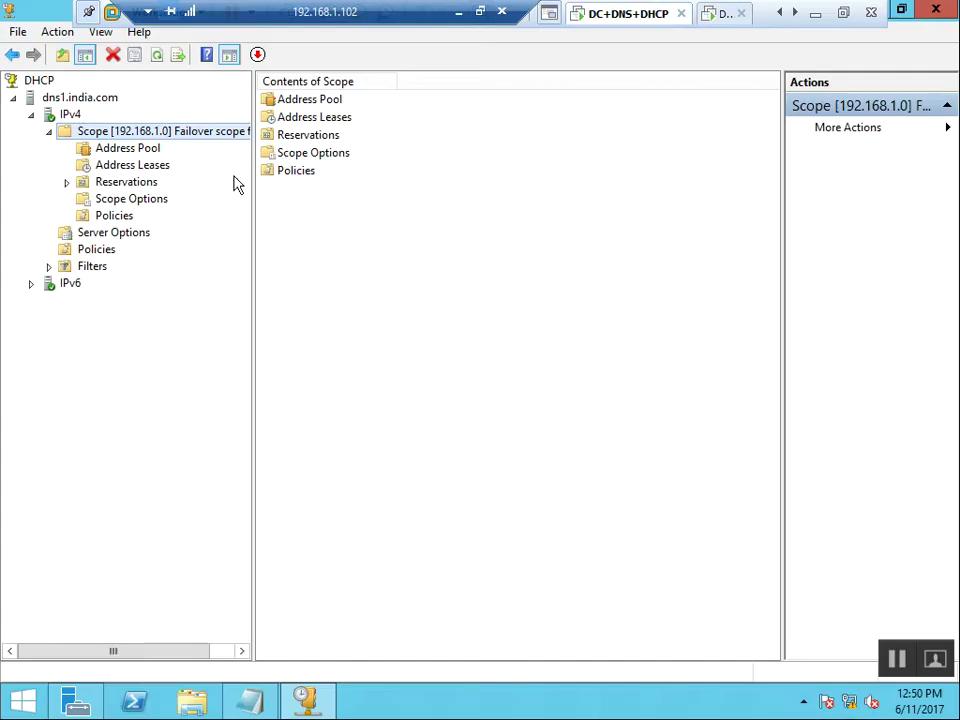
pyautogui.click(158, 150)
pyautogui.rightClick(421, 265)
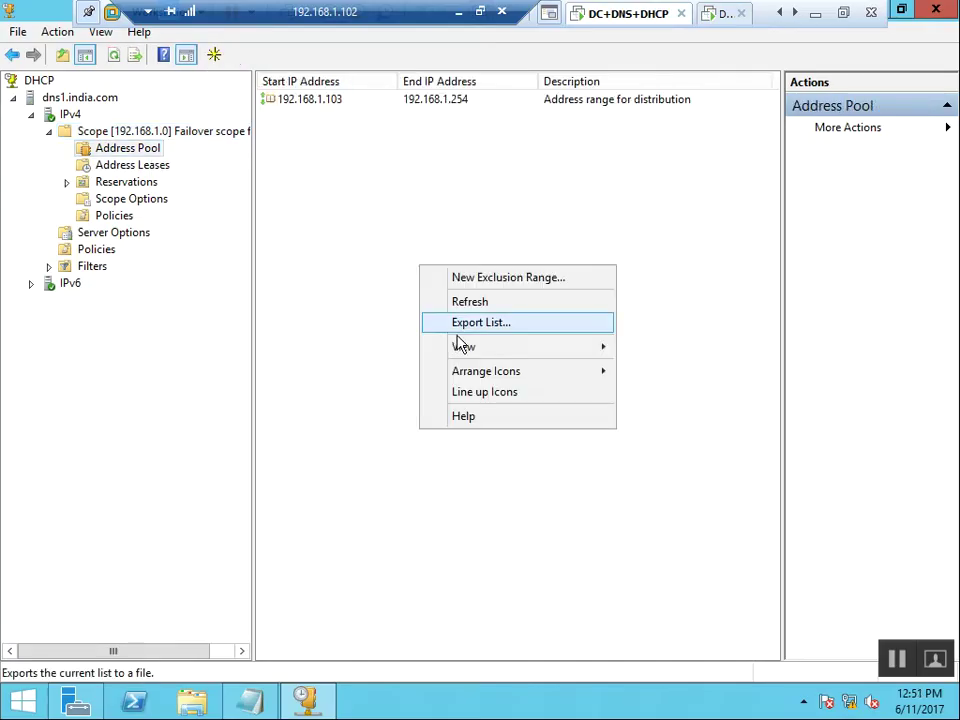
pyautogui.click(479, 302)
pyautogui.click(131, 166)
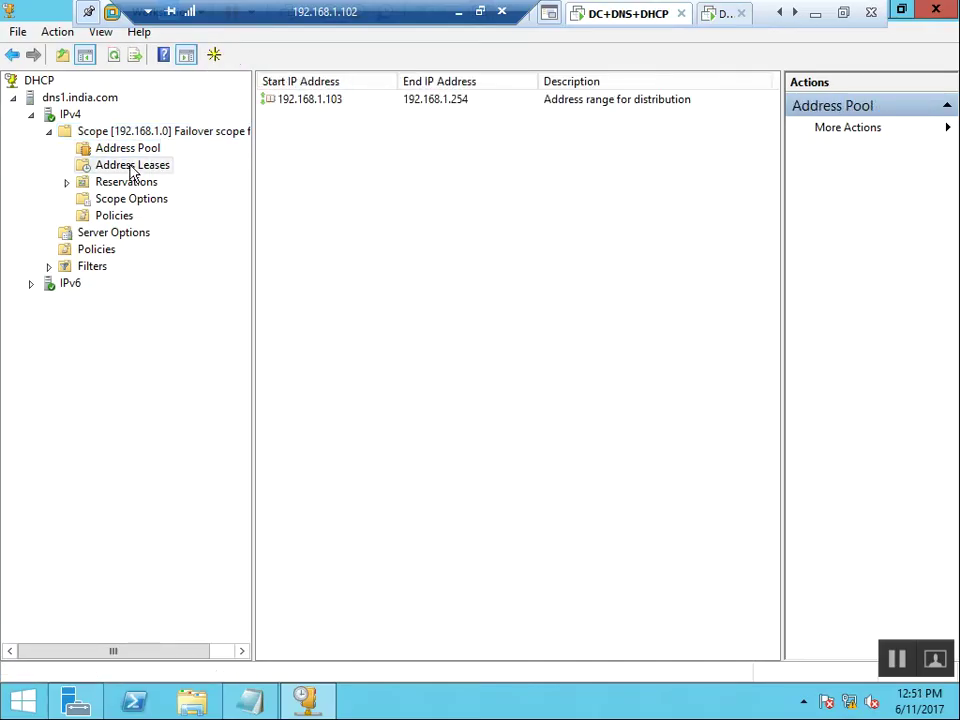
pyautogui.rightClick(365, 218)
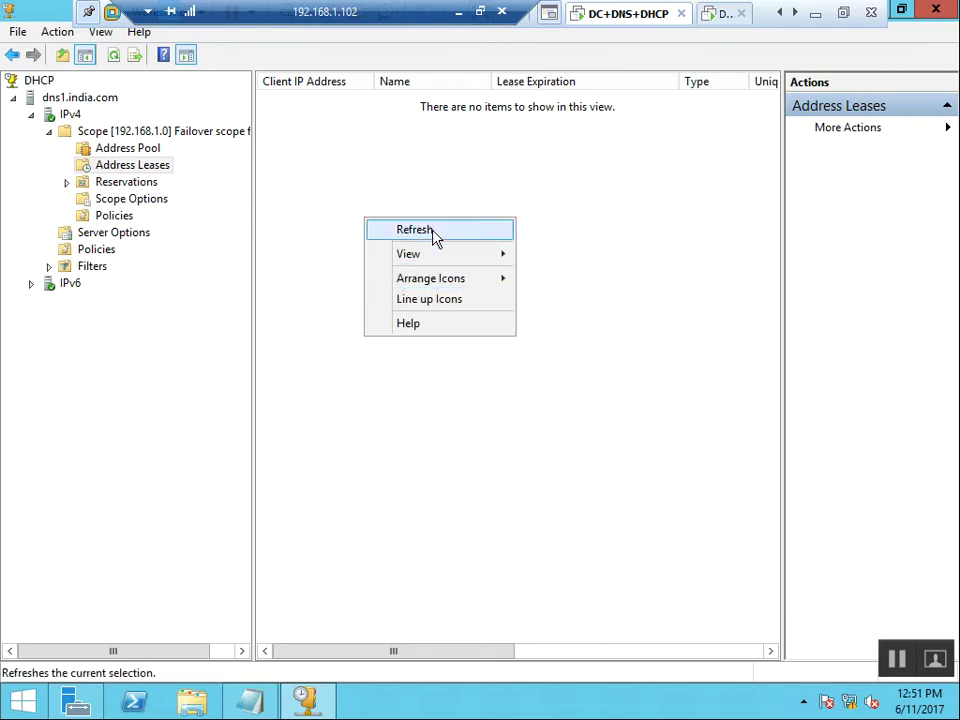
pyautogui.click(432, 232)
pyautogui.rightClick(331, 213)
pyautogui.click(326, 304)
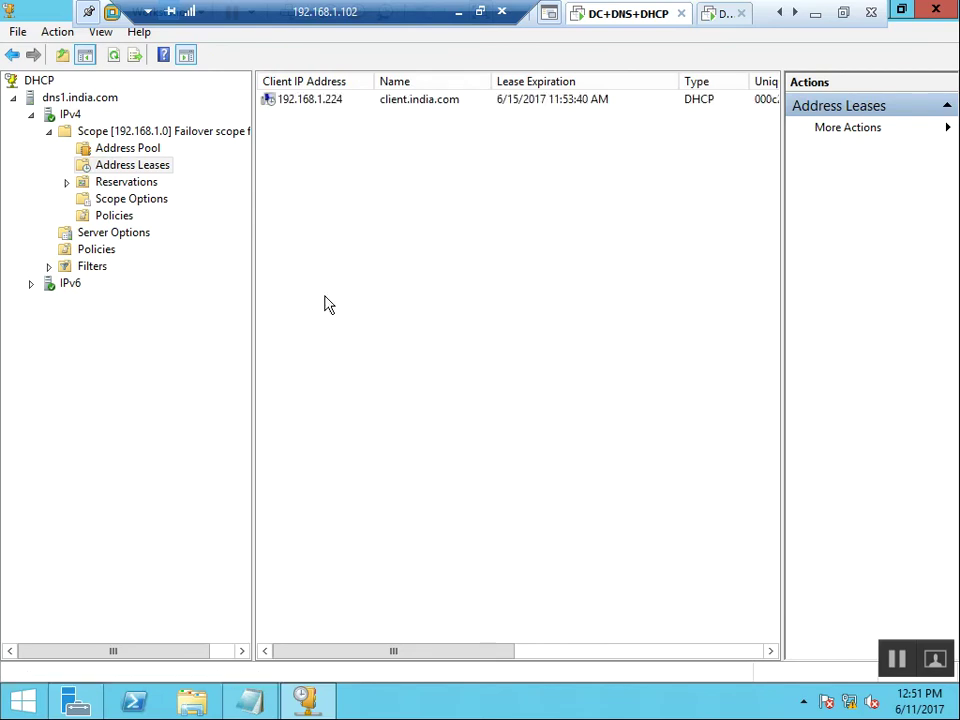
# Reload dns1's leases and select the replicated 192.168.1.224 lease.
pyautogui.press('Up')
pyautogui.press('Down')
pyautogui.click(122, 149)
pyautogui.press('Down')
pyautogui.click(380, 102)
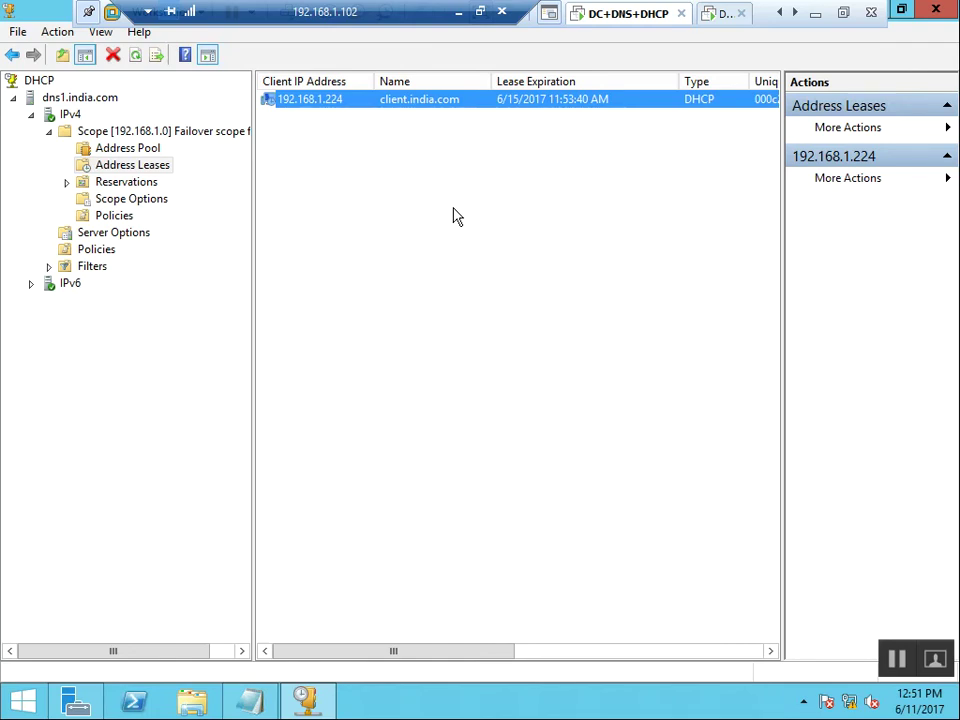
pyautogui.rightClick(451, 405)
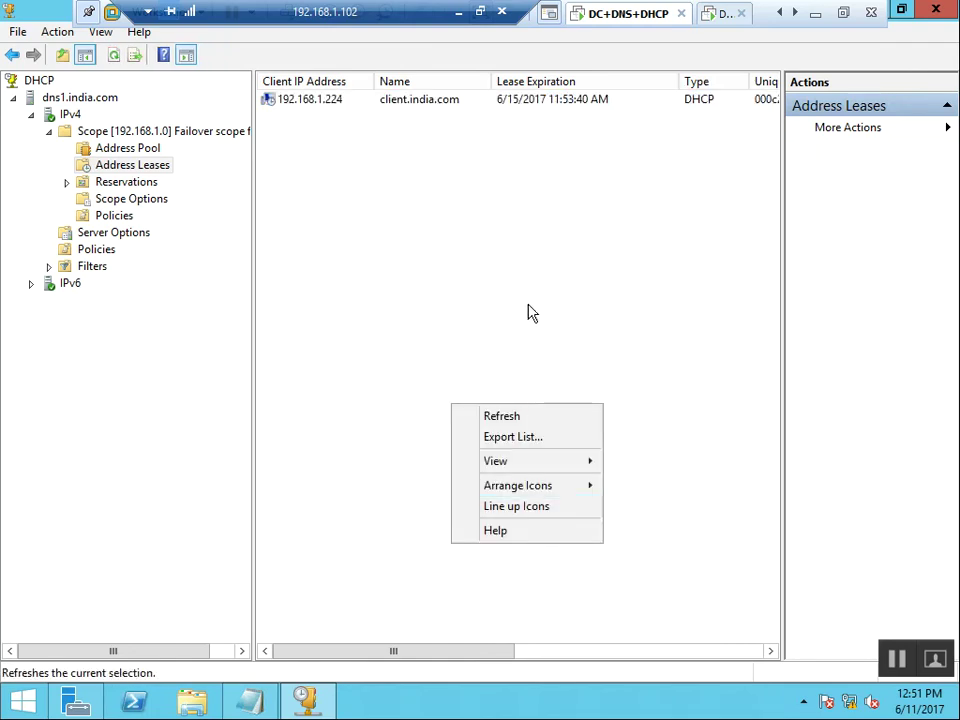
pyautogui.click(518, 417)
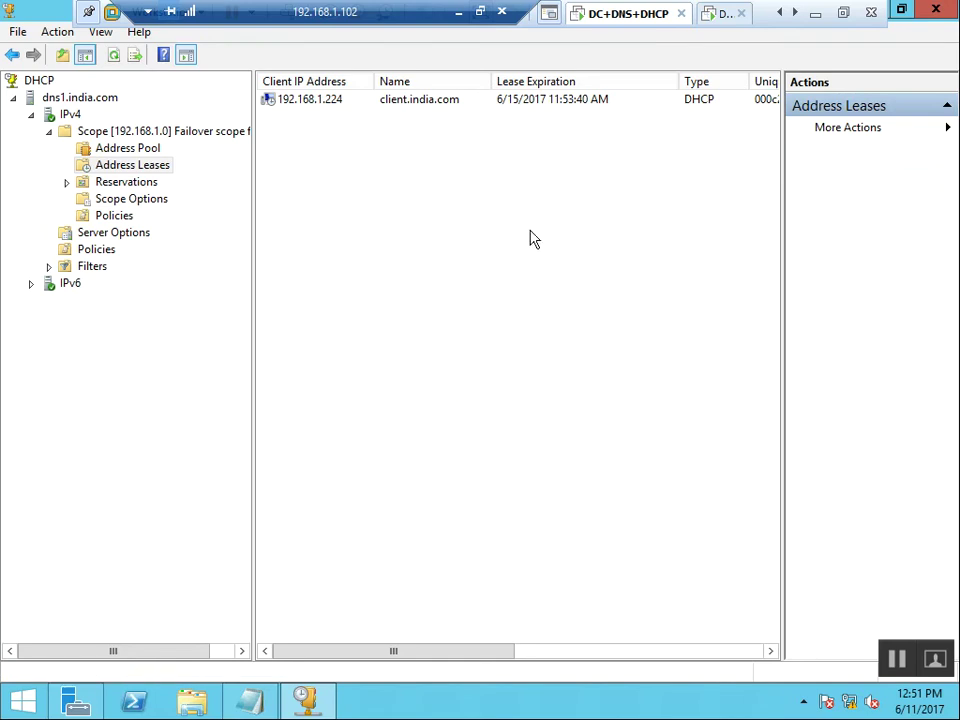
# Compare with dhcp2's leases by selecting its 192.168.1.224 lease, then return to dns1.
pyautogui.click(726, 14)
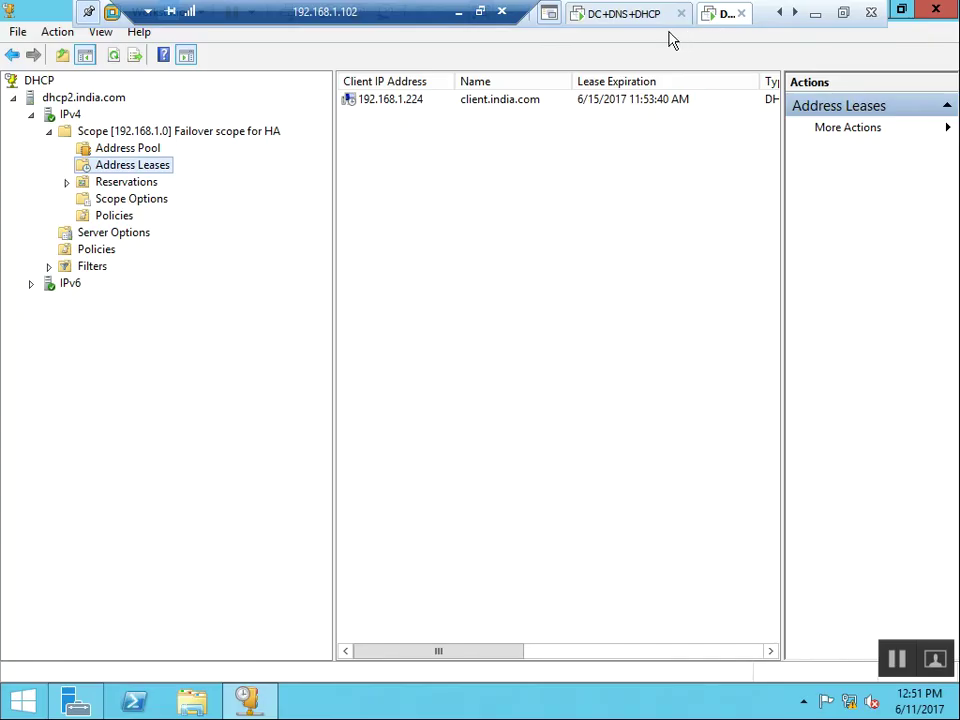
pyautogui.click(794, 13)
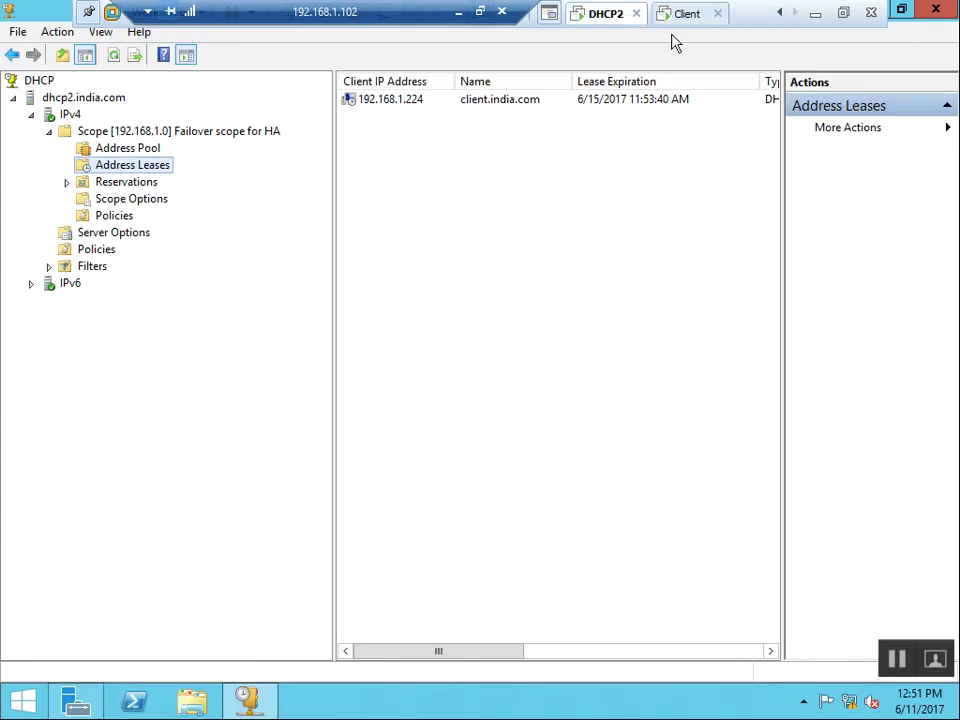
pyautogui.click(682, 14)
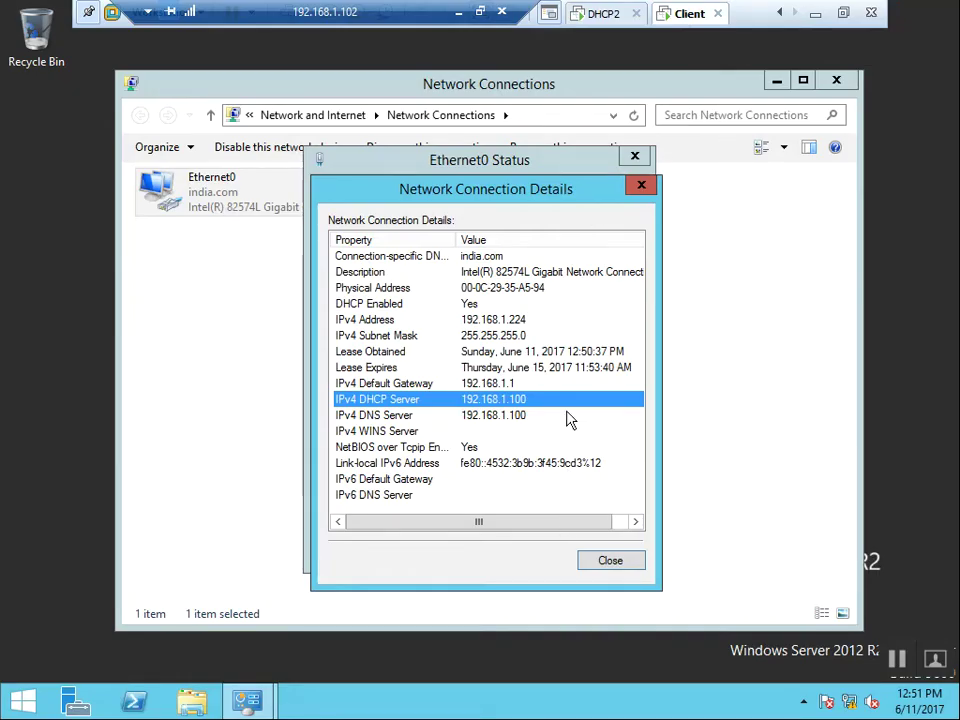
pyautogui.click(604, 14)
pyautogui.rightClick(425, 226)
pyautogui.click(212, 172)
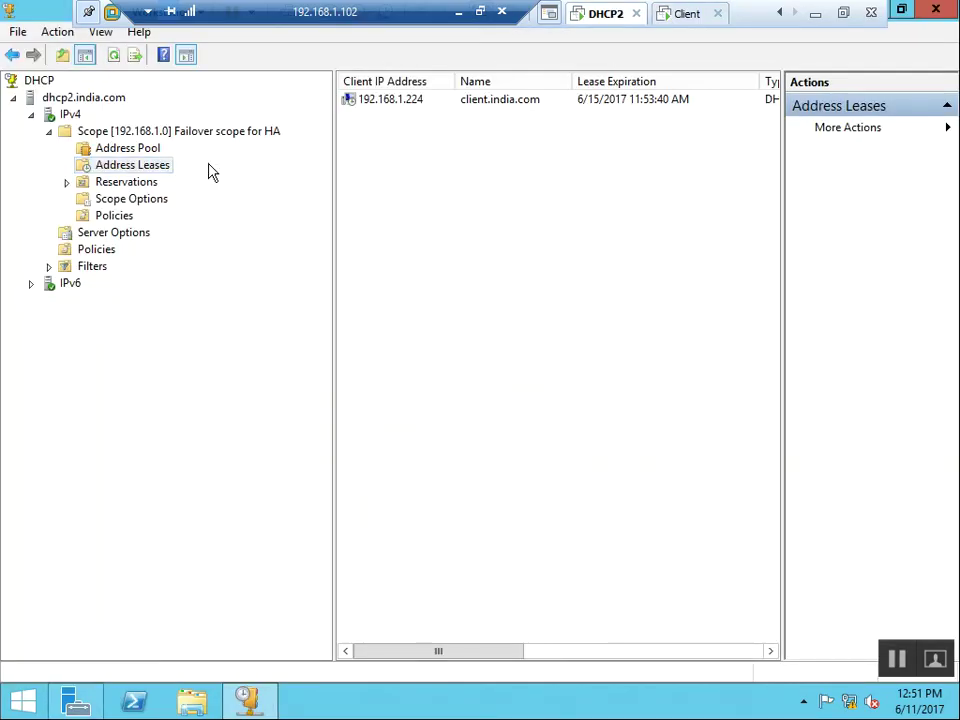
pyautogui.click(386, 103)
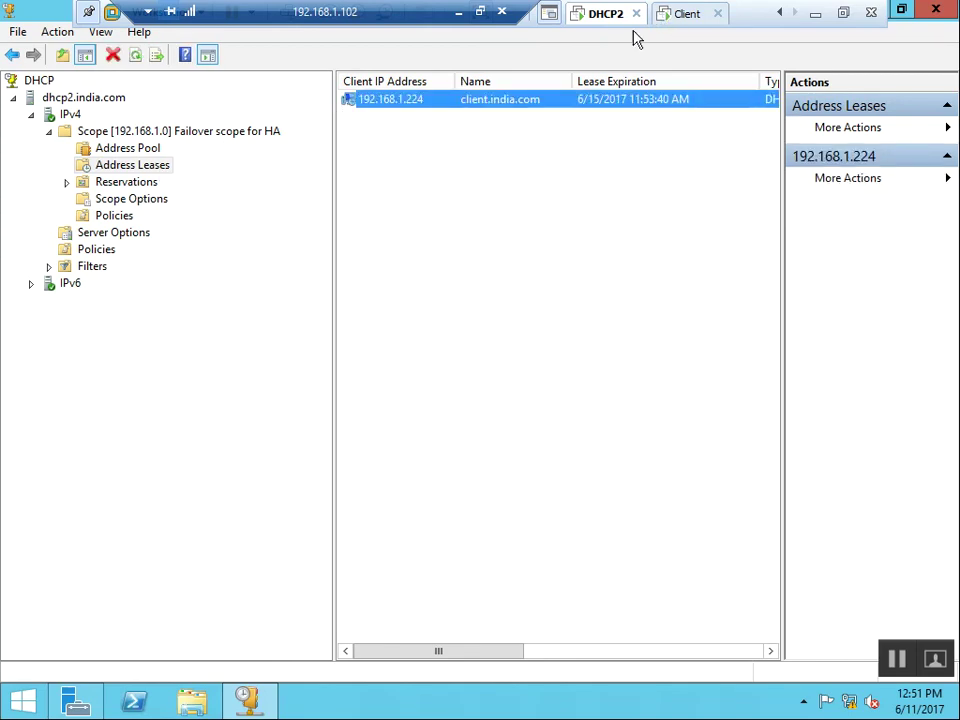
pyautogui.click(781, 14)
pyautogui.click(612, 14)
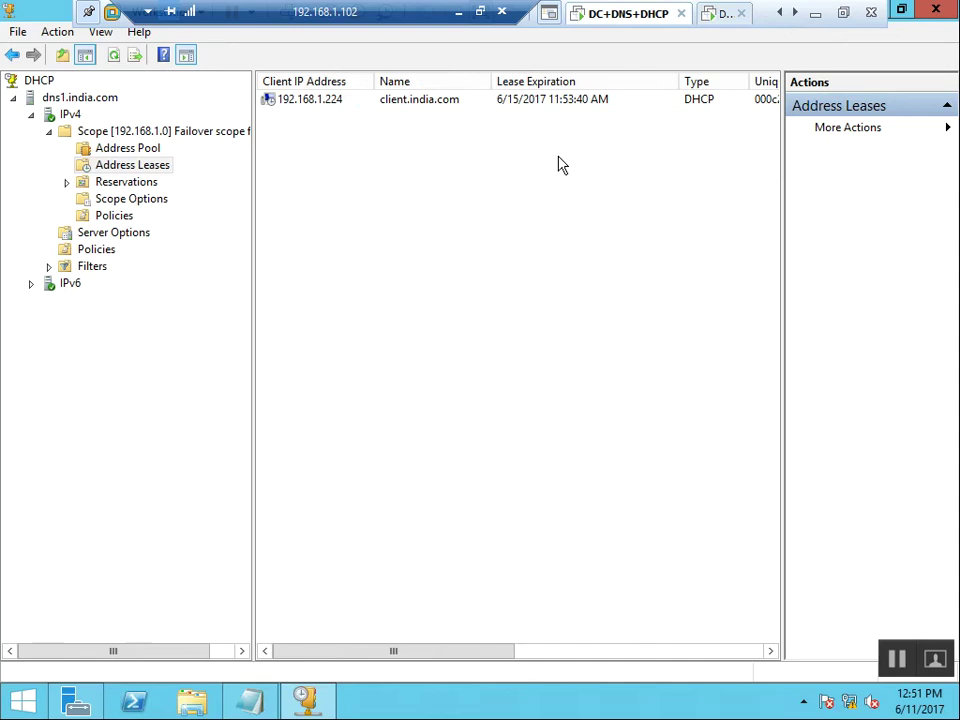
# Refresh dns1's lease list for the failover scope.
pyautogui.rightClick(363, 263)
pyautogui.click(386, 268)
pyautogui.click(718, 20)
pyautogui.click(620, 20)
# Visit the VMware Home page, then show dns1.india.com's IPv4 node listing the Active failover scope.
pyautogui.click(777, 17)
pyautogui.click(604, 15)
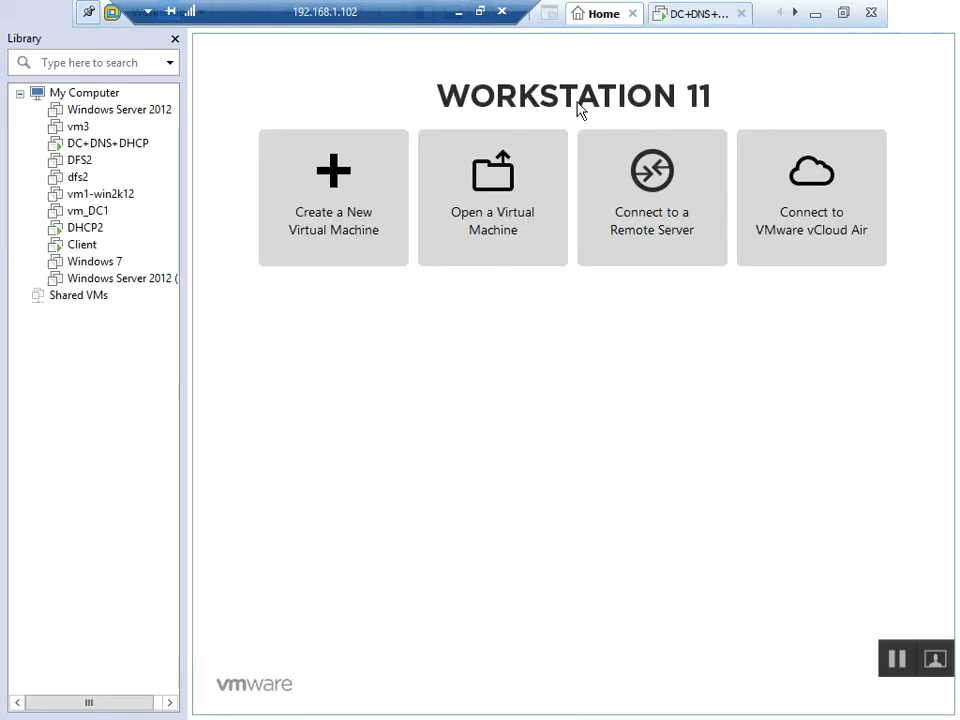
pyautogui.click(700, 15)
pyautogui.click(78, 98)
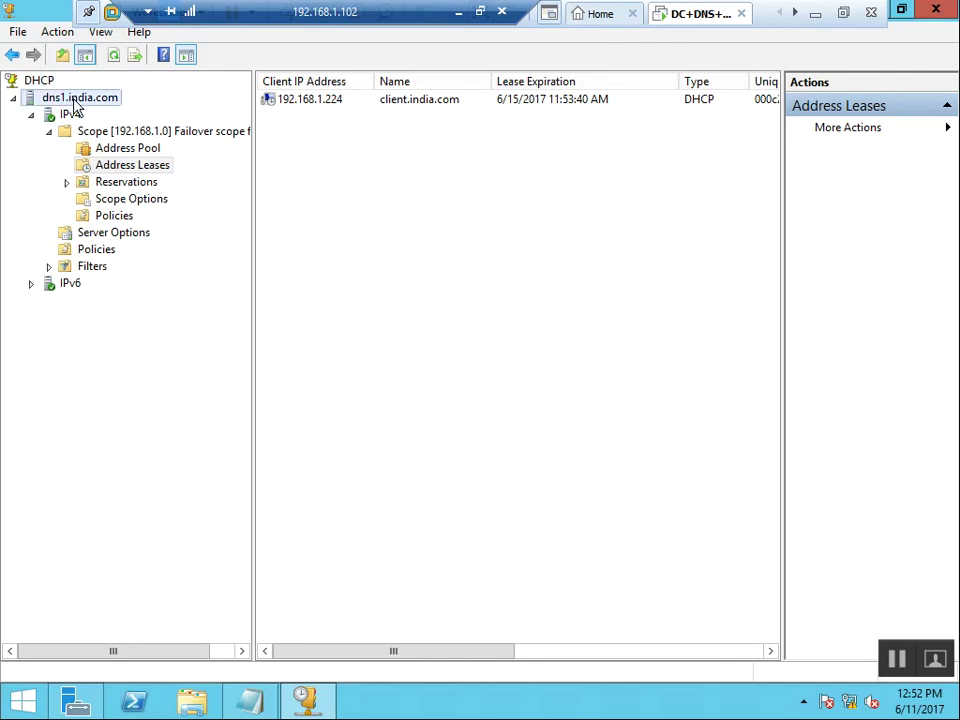
pyautogui.click(66, 116)
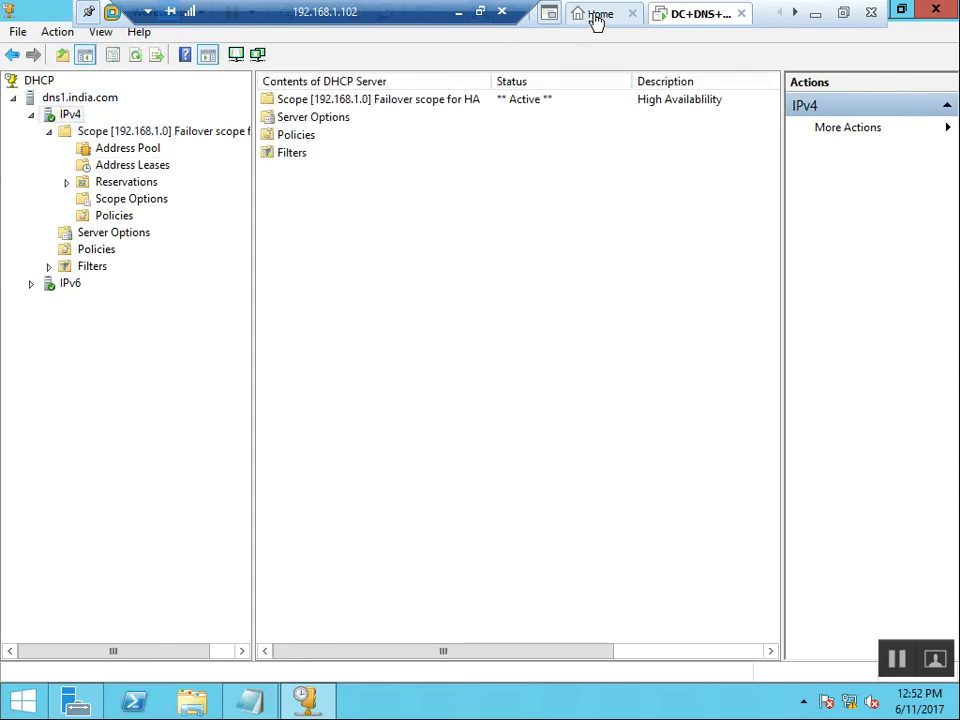
pyautogui.rightClick(697, 26)
# In the DC+DNS+DHCP VM settings, uncheck Connected and Connect at power on for Network Adapter.
pyautogui.click(786, 254)
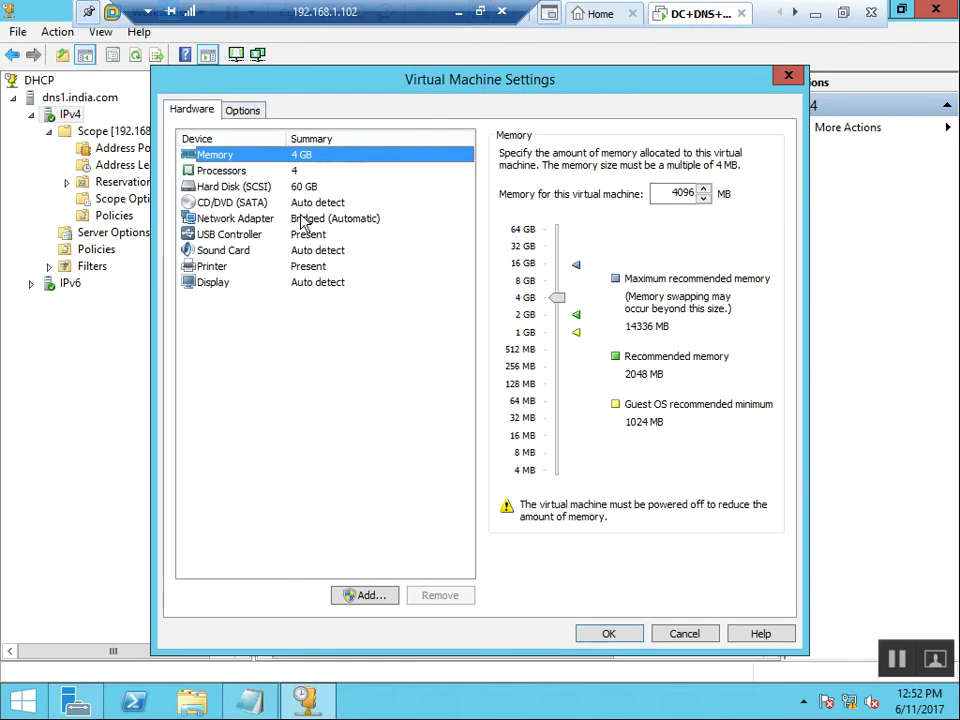
pyautogui.click(305, 220)
pyautogui.click(507, 154)
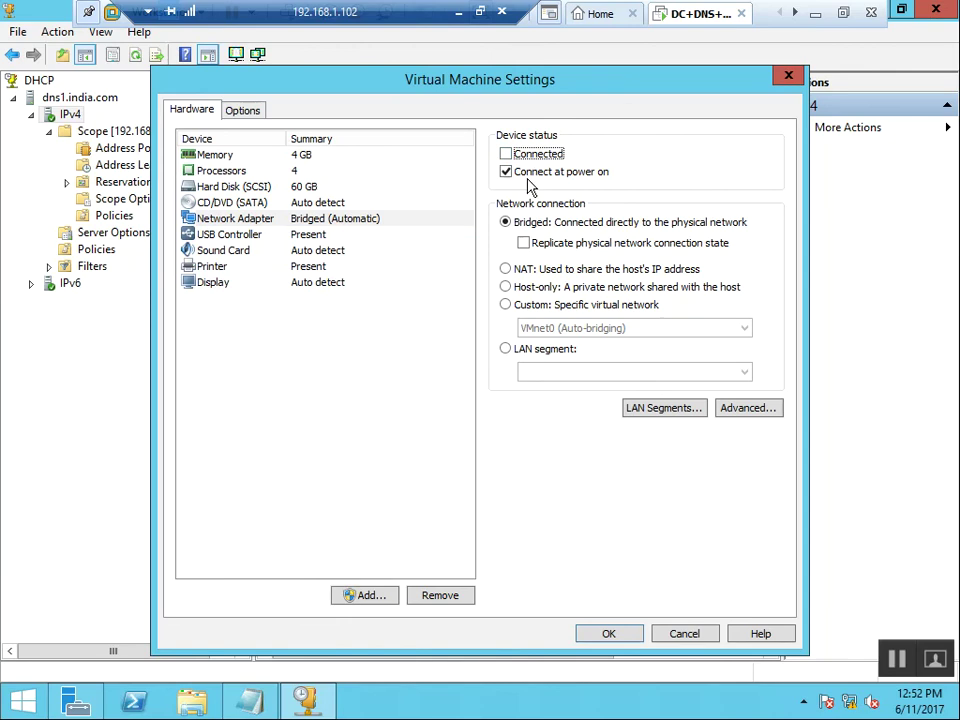
pyautogui.click(535, 174)
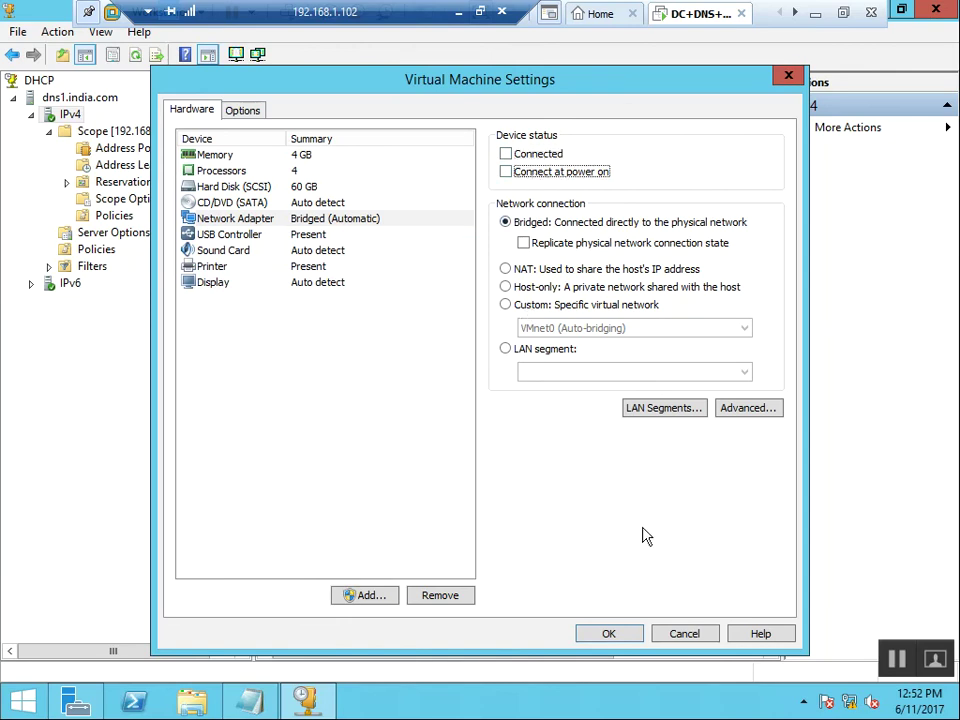
pyautogui.click(609, 634)
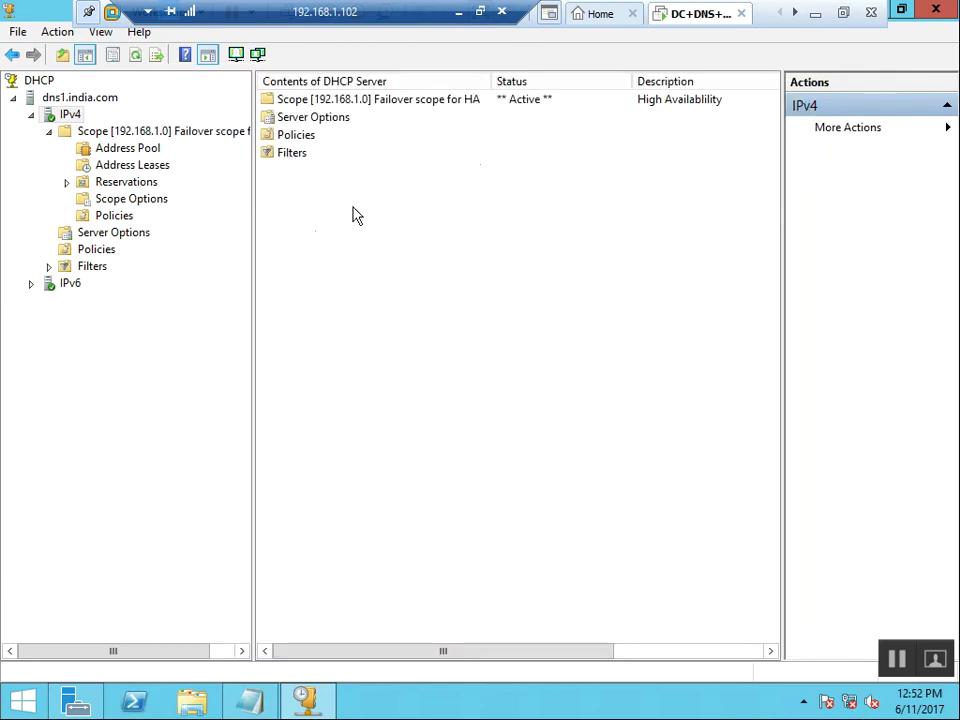
# Review the address pool and leases in dns1's 192.168.1.0 scope.
pyautogui.click(130, 150)
pyautogui.click(150, 167)
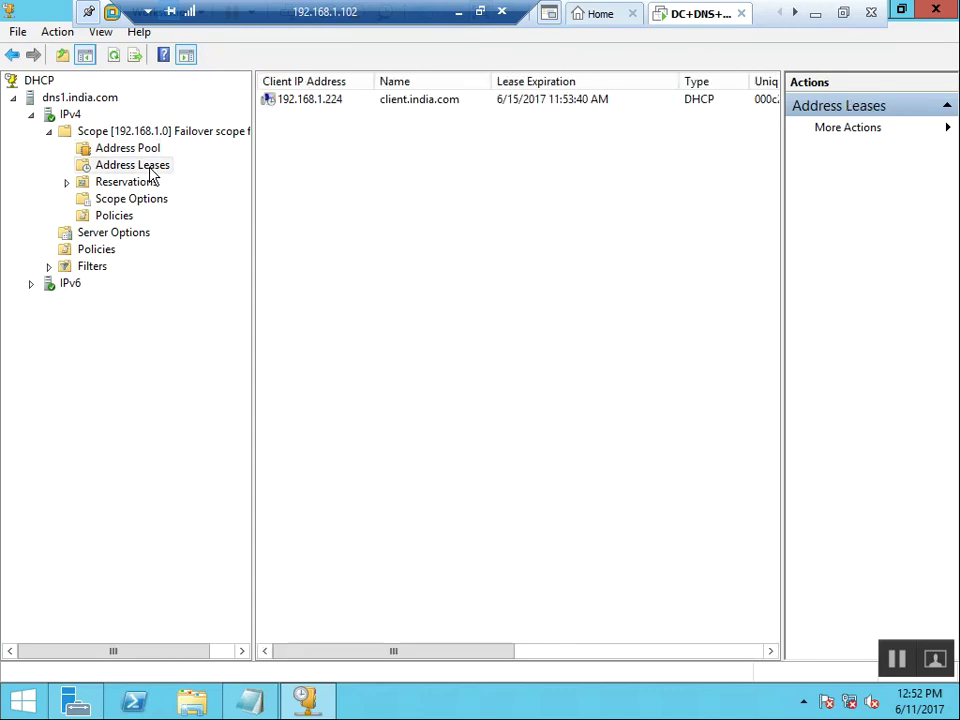
pyautogui.rightClick(375, 225)
pyautogui.click(422, 241)
pyautogui.rightClick(367, 208)
pyautogui.click(392, 220)
# Check dhcp2's lease list for client.india.com at 192.168.1.224, then return to the Client machine.
pyautogui.click(795, 14)
pyautogui.click(730, 18)
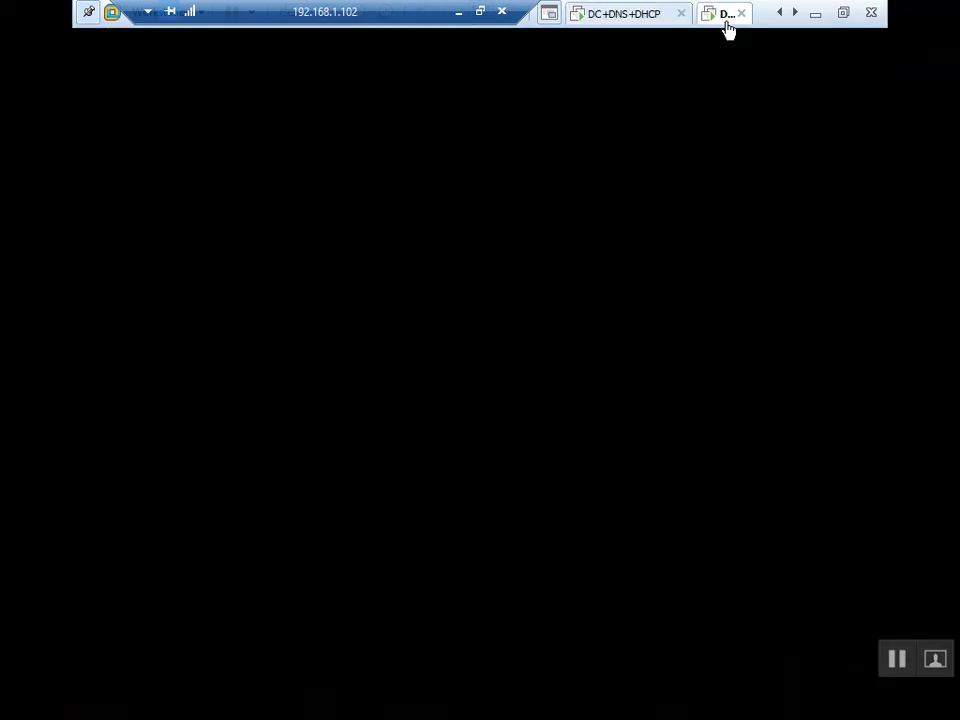
pyautogui.rightClick(522, 205)
pyautogui.press('Escape')
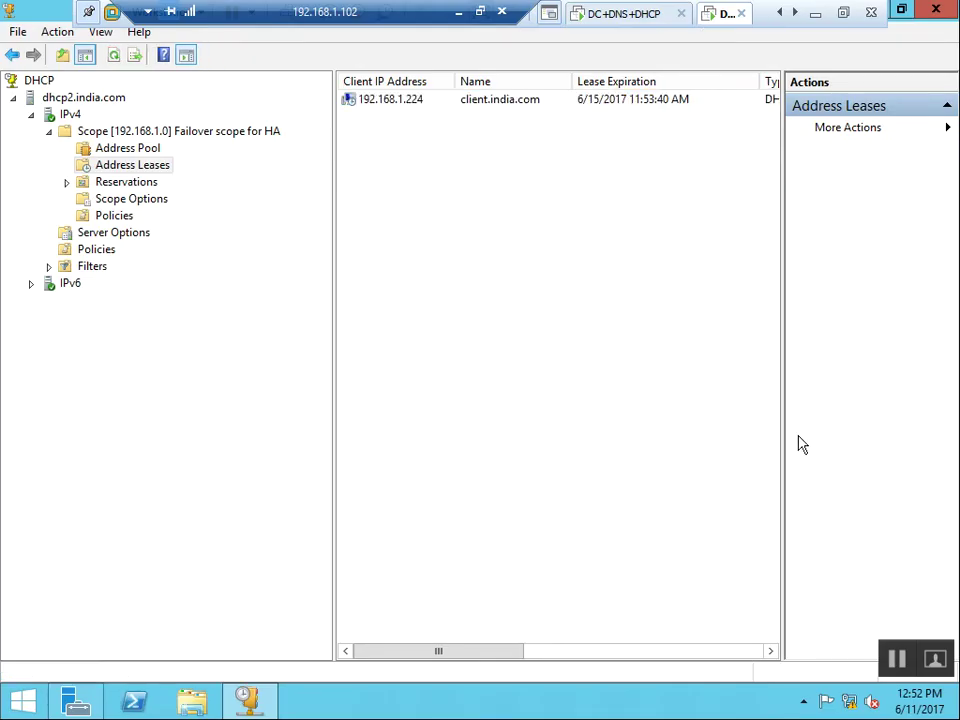
pyautogui.click(795, 14)
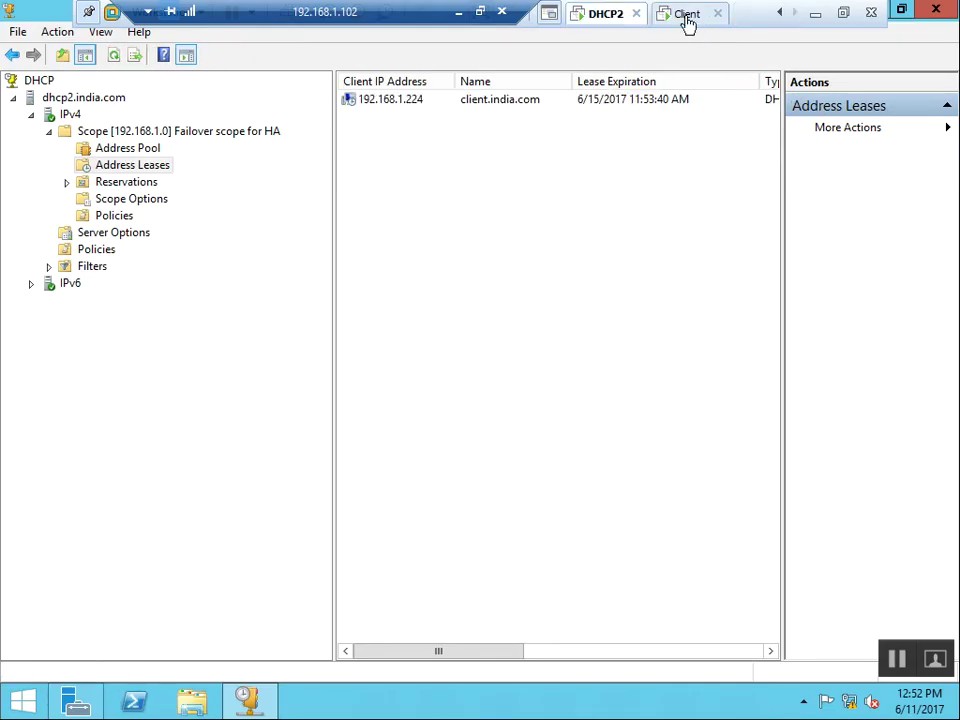
pyautogui.click(688, 16)
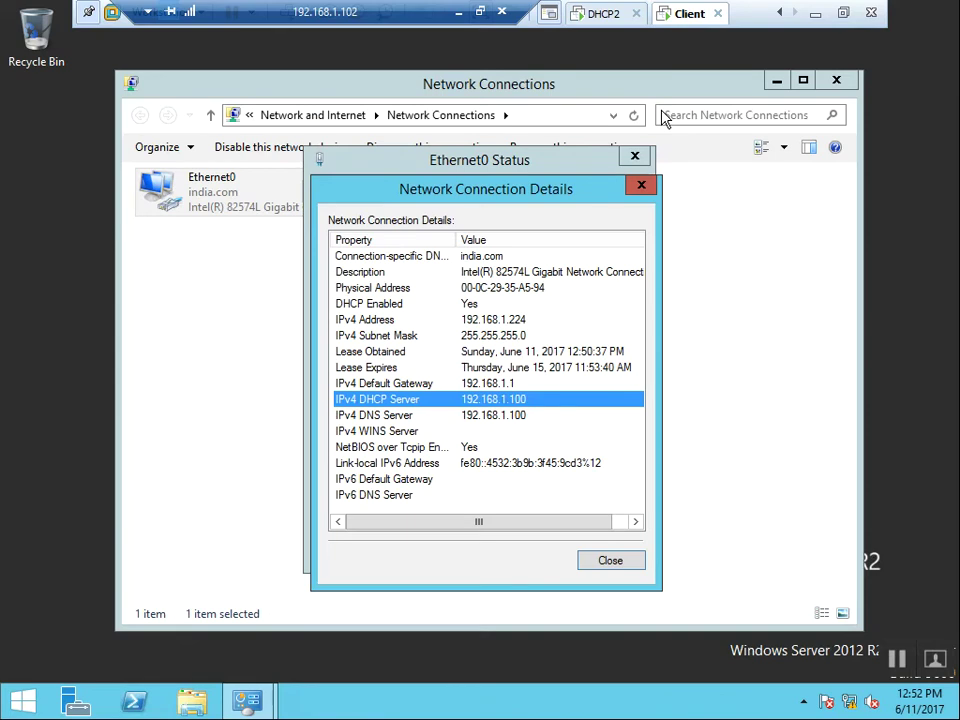
# Disable and re-enable the client's Ethernet0 adapter, refreshing the Network Connections list.
pyautogui.click(609, 563)
pyautogui.click(454, 509)
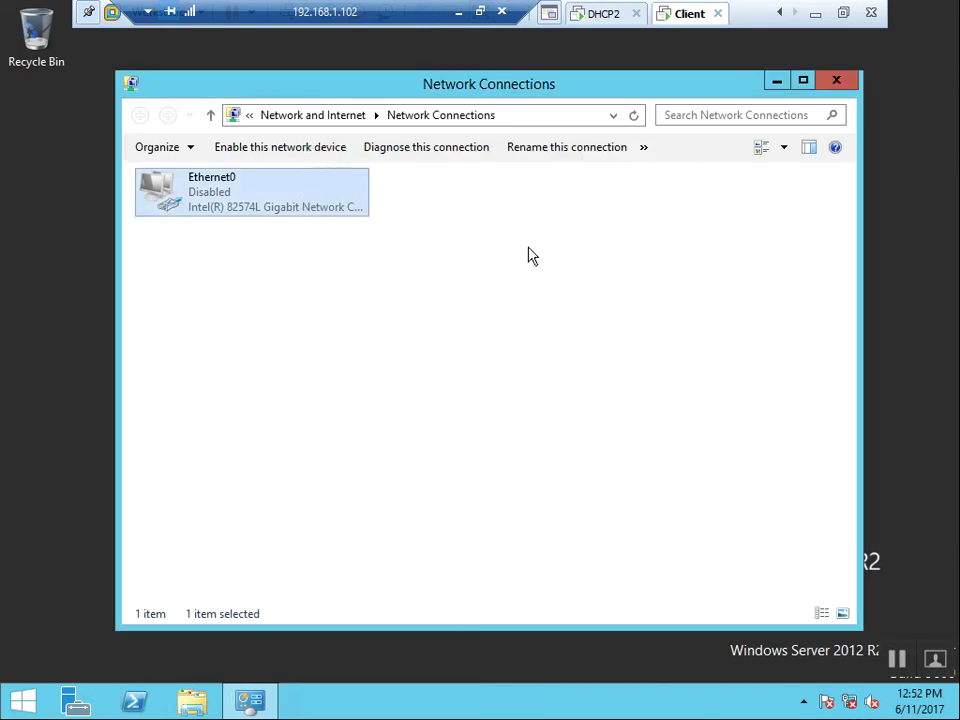
pyautogui.rightClick(424, 281)
pyautogui.click(489, 360)
pyautogui.doubleClick(229, 177)
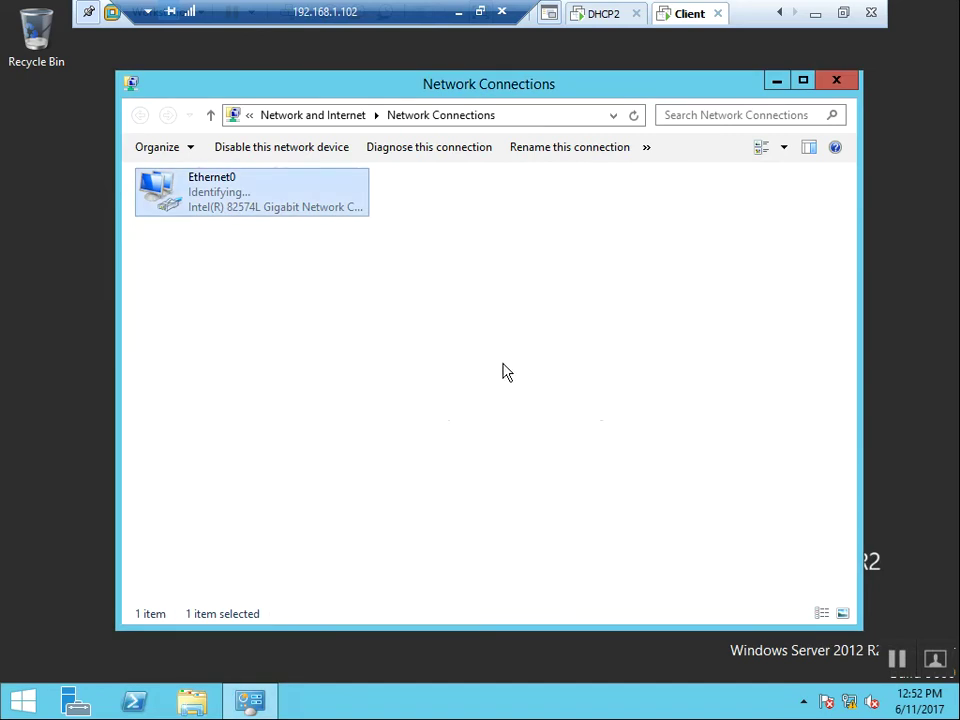
pyautogui.rightClick(450, 294)
pyautogui.click(512, 366)
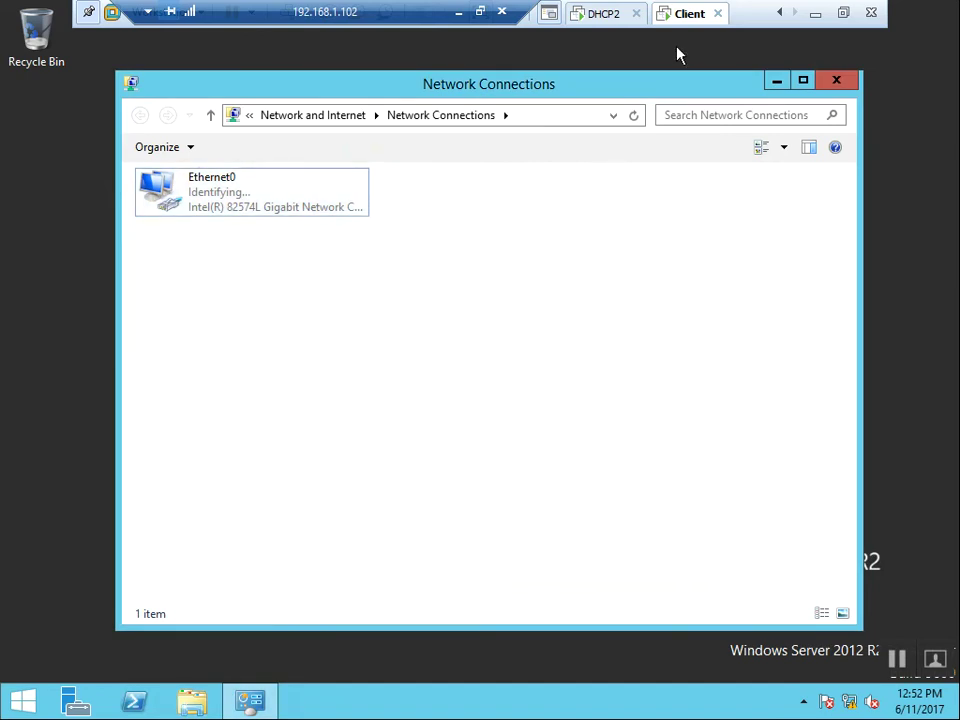
# Refresh dhcp2's address leases to show 192.168.1.224 for client.india.com.
pyautogui.click(591, 20)
pyautogui.rightClick(548, 321)
pyautogui.click(572, 333)
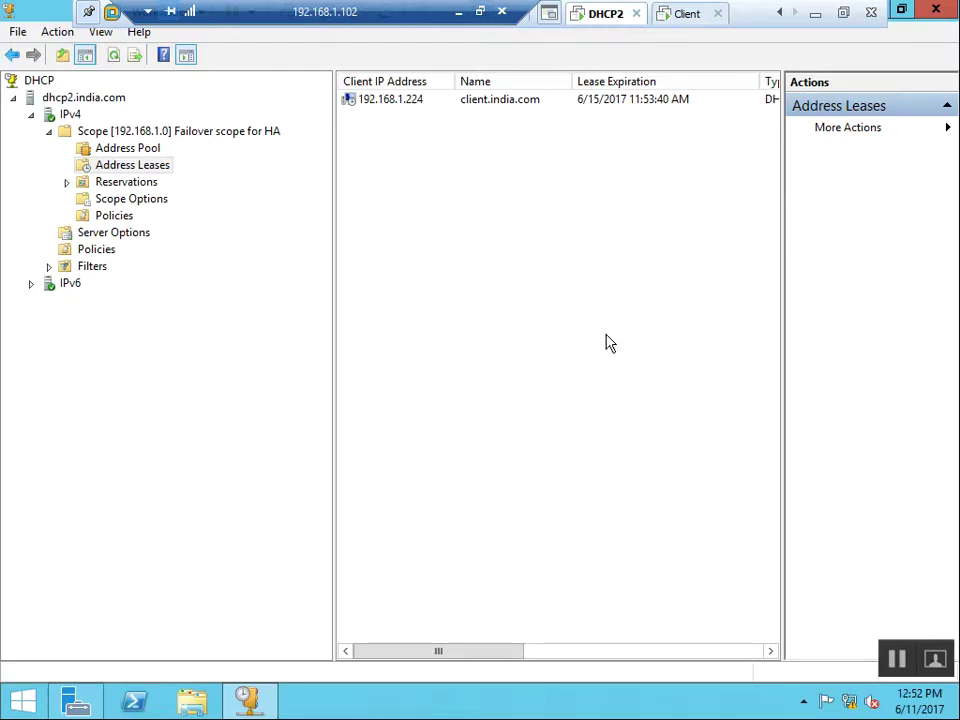
# Refresh the client's connections and view Ethernet0's details showing IPv4 address 192.168.1.224.
pyautogui.click(683, 20)
pyautogui.rightClick(467, 213)
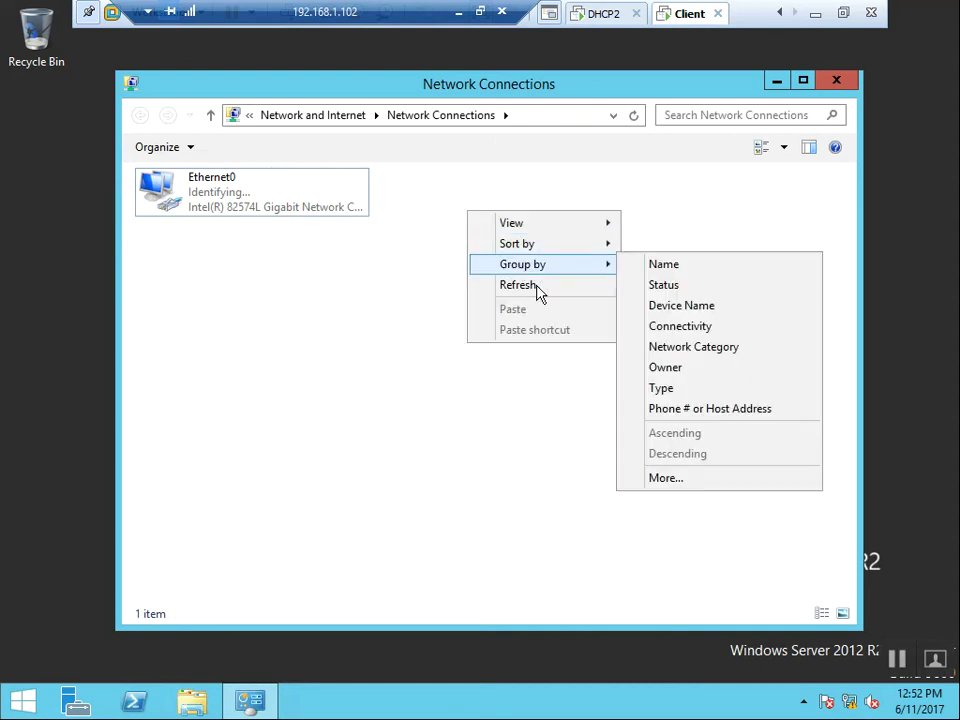
pyautogui.click(536, 285)
pyautogui.rightClick(517, 255)
pyautogui.click(489, 240)
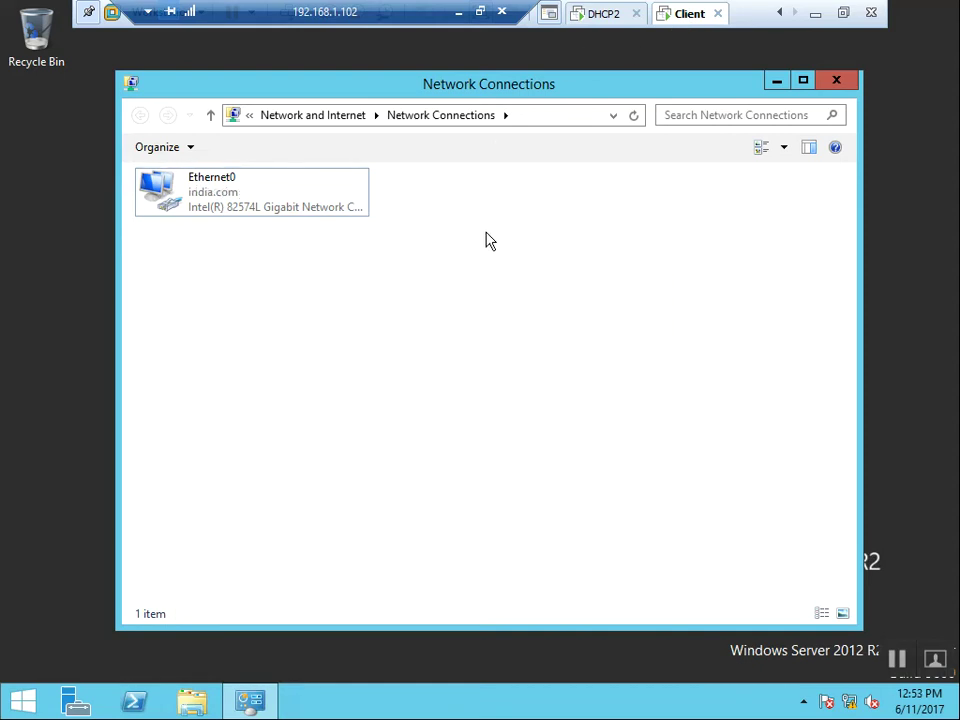
pyautogui.doubleClick(356, 204)
pyautogui.click(405, 343)
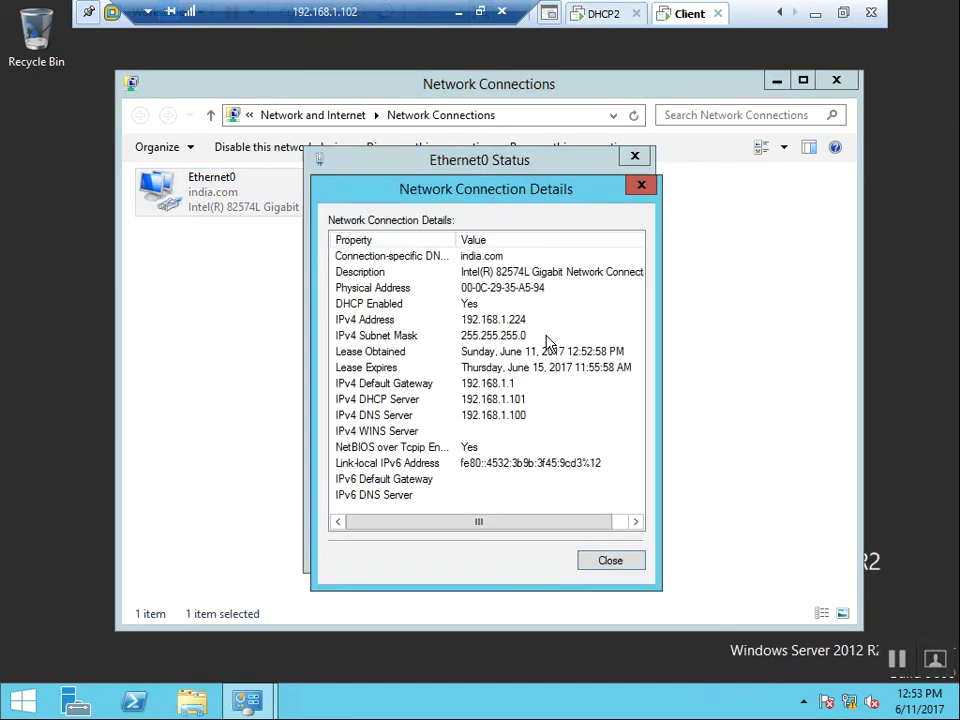
pyautogui.click(533, 321)
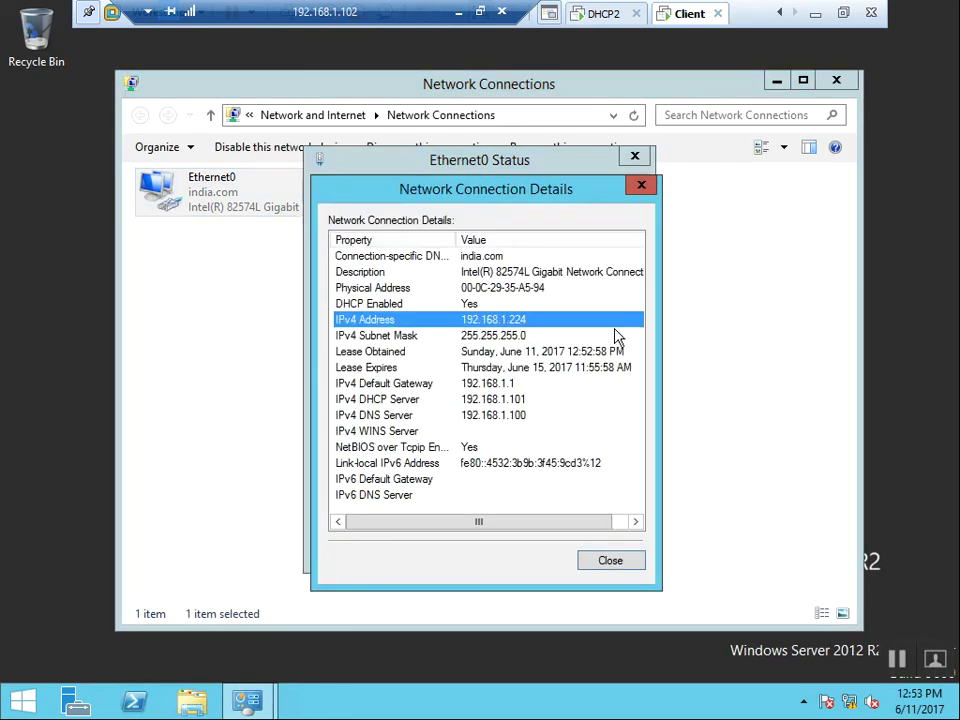
pyautogui.click(618, 557)
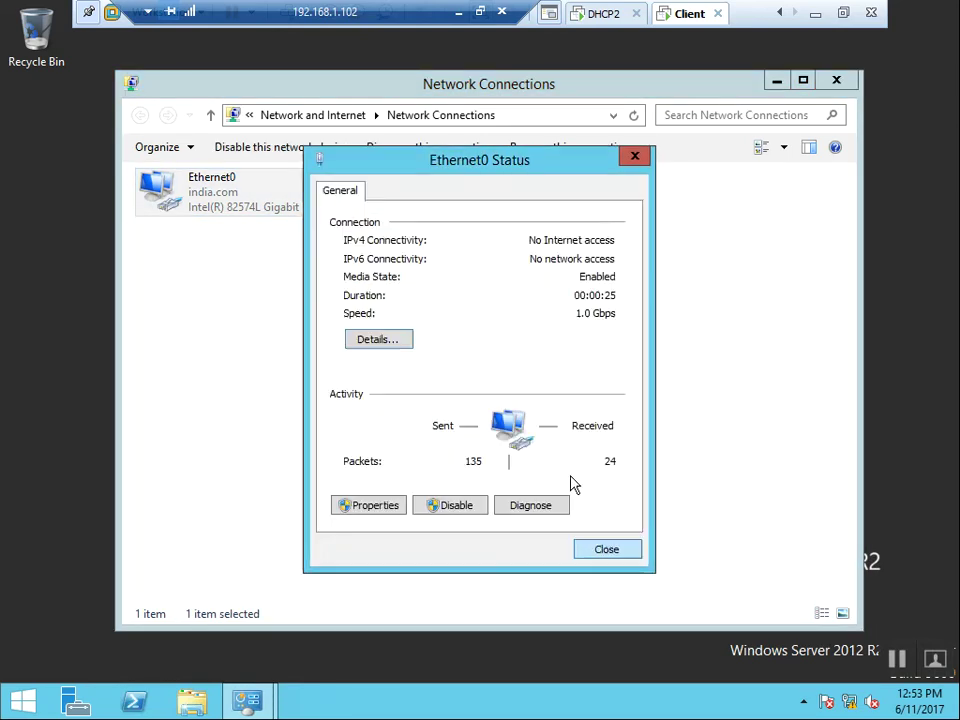
pyautogui.click(607, 549)
pyautogui.click(636, 189)
# Refresh dhcp2's address leases.
pyautogui.click(600, 16)
pyautogui.rightClick(480, 247)
pyautogui.click(536, 256)
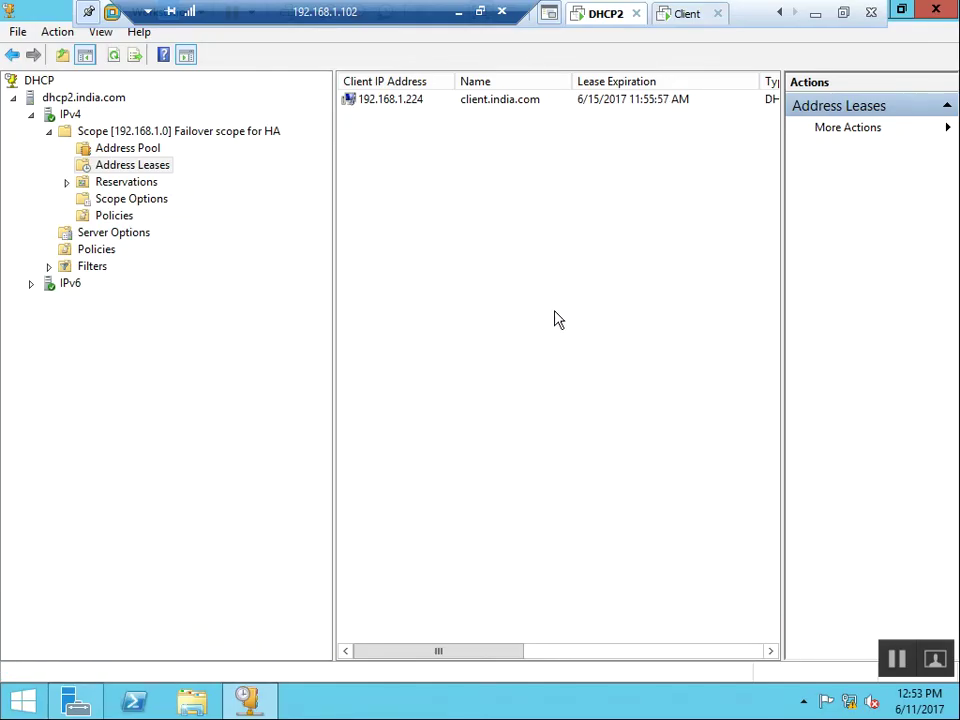
# Confirm in Ethernet0's details that the IPv4 DHCP Server is now 192.168.1.101.
pyautogui.click(668, 17)
pyautogui.doubleClick(268, 223)
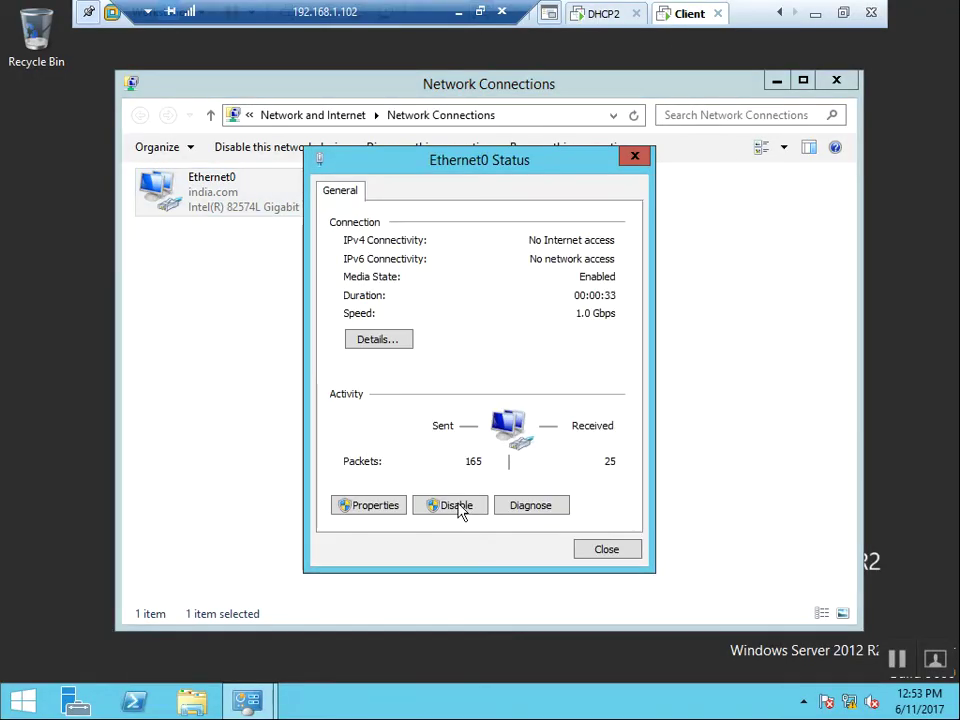
pyautogui.click(385, 342)
pyautogui.click(390, 400)
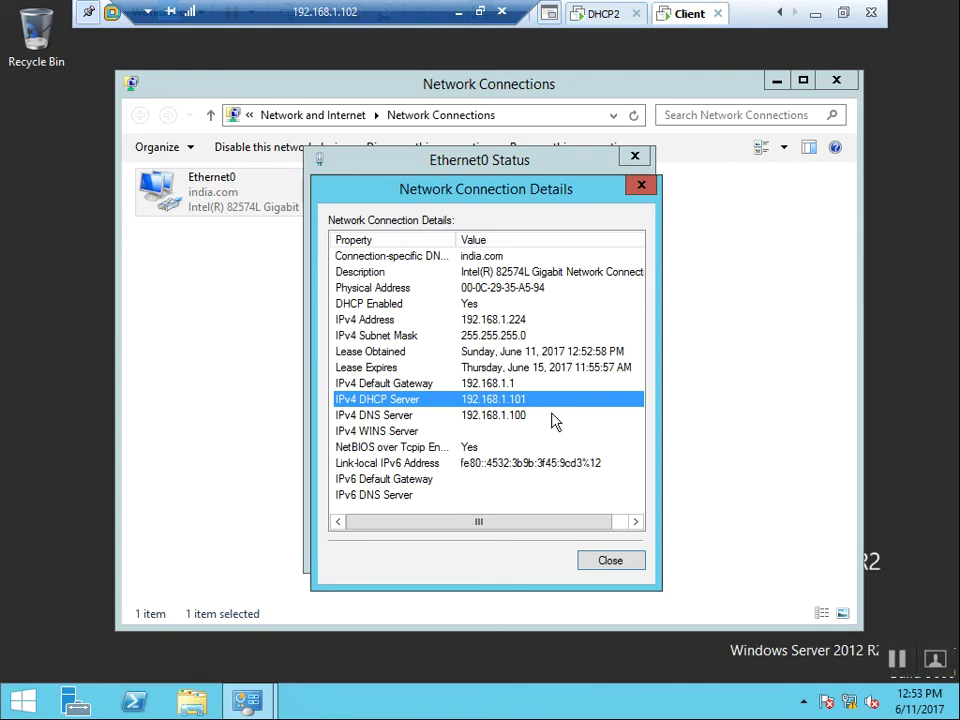
pyautogui.click(457, 415)
pyautogui.click(515, 320)
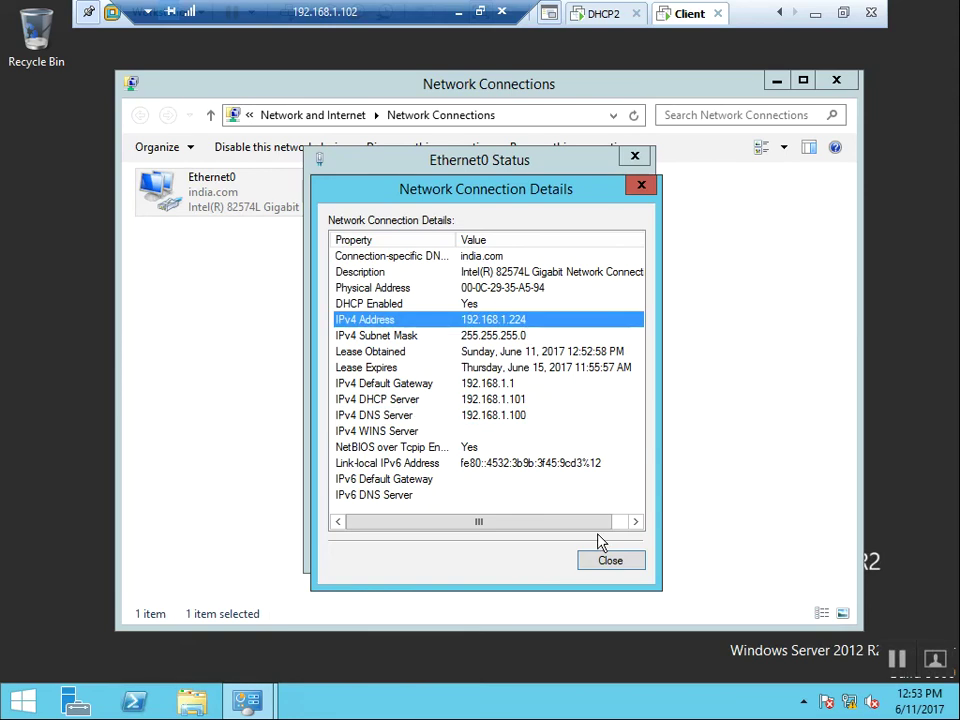
pyautogui.click(612, 561)
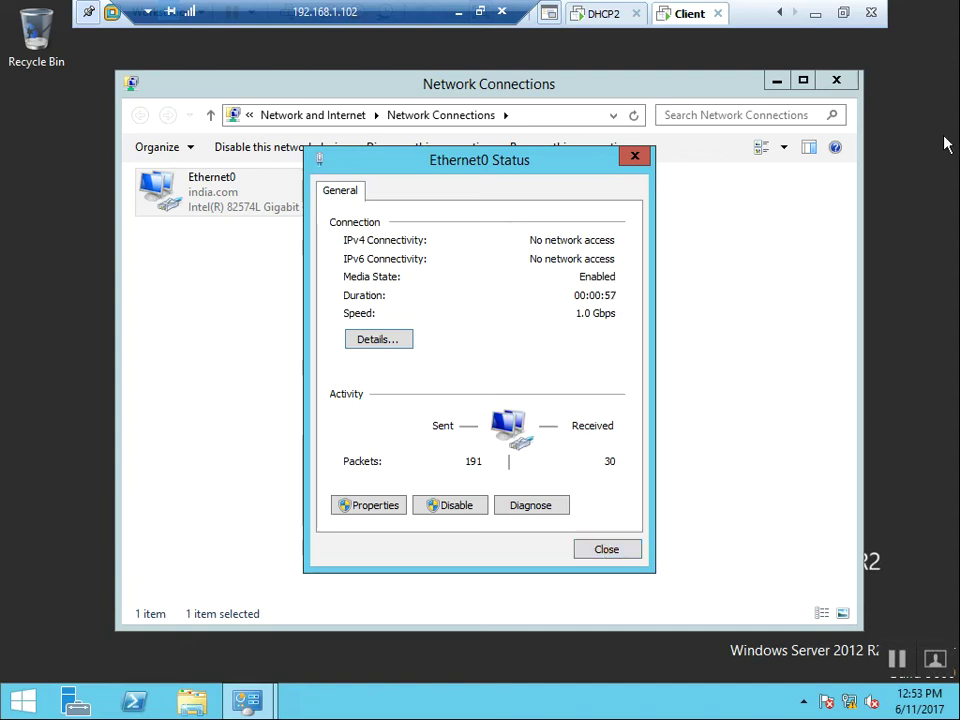
# Mark the DC+DNS+DHCP machine's network adapter as Connected in its VMware settings.
pyautogui.click(603, 14)
pyautogui.rightClick(598, 22)
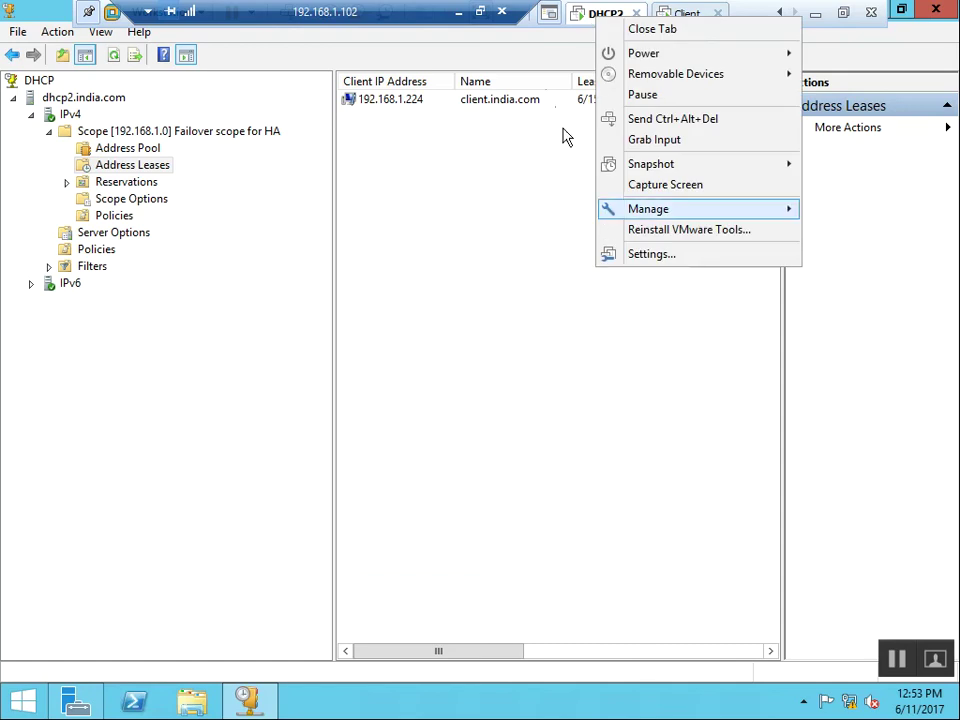
pyautogui.click(501, 227)
pyautogui.click(780, 12)
pyautogui.click(606, 19)
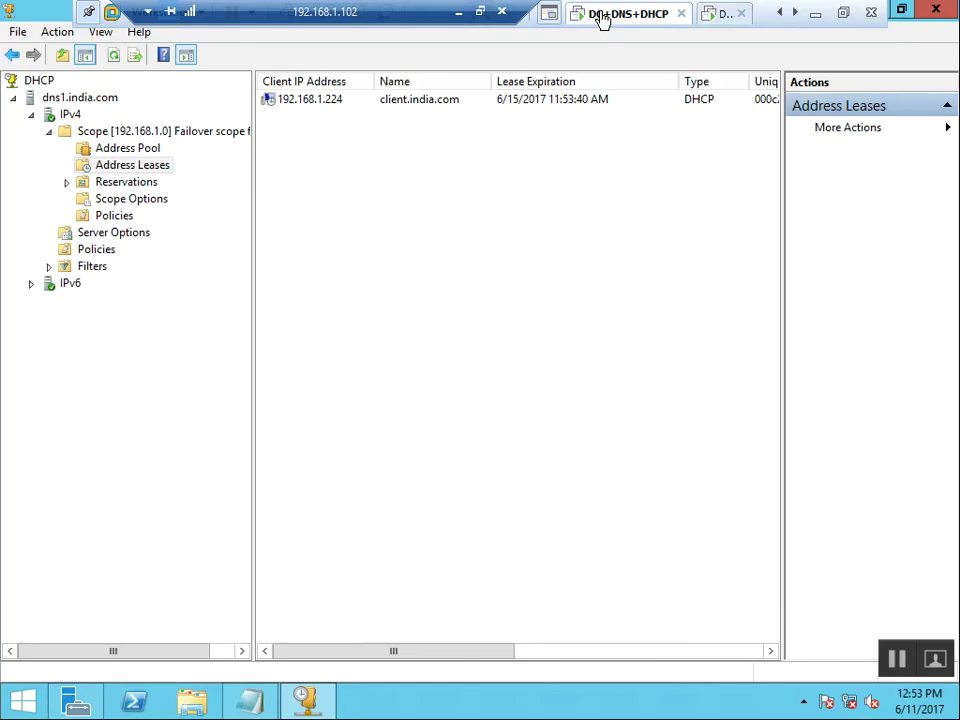
pyautogui.rightClick(600, 21)
pyautogui.click(652, 251)
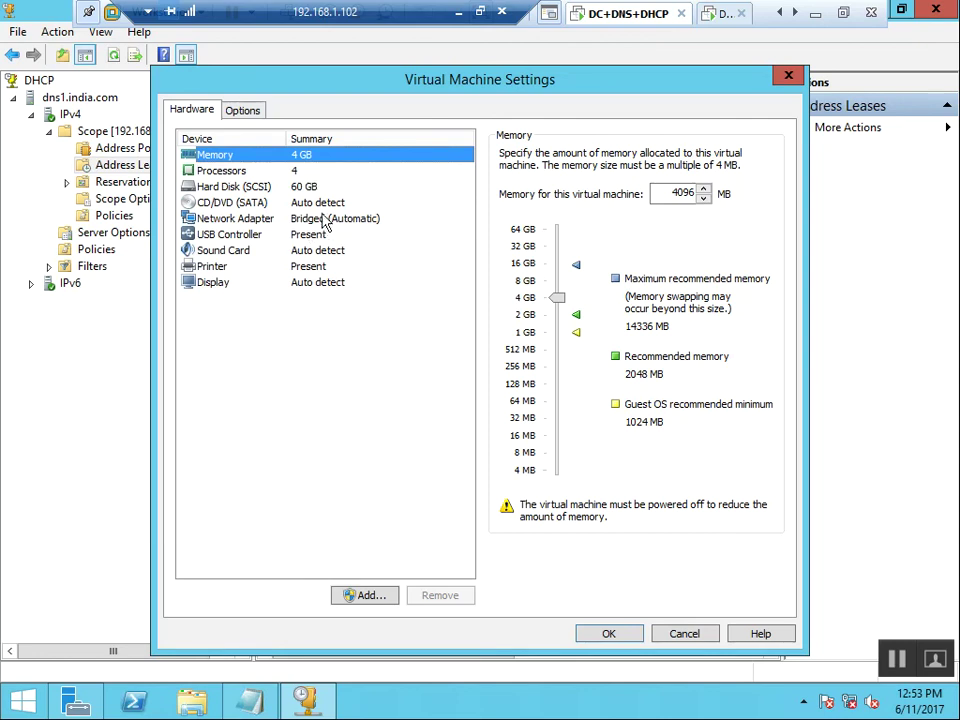
pyautogui.click(326, 222)
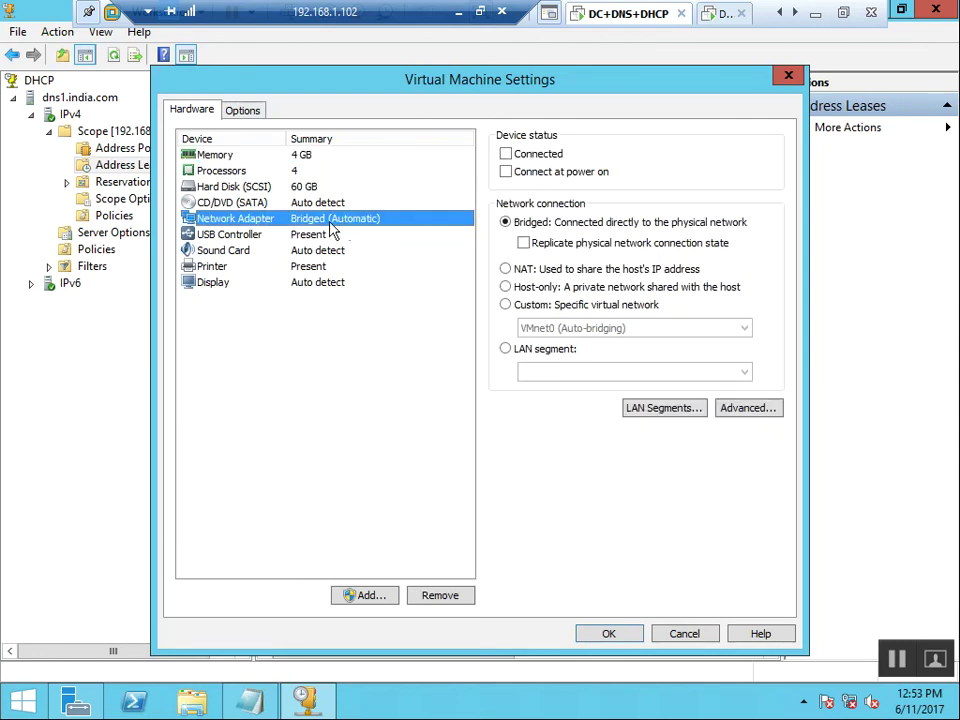
pyautogui.click(548, 157)
pyautogui.click(544, 162)
pyautogui.click(606, 633)
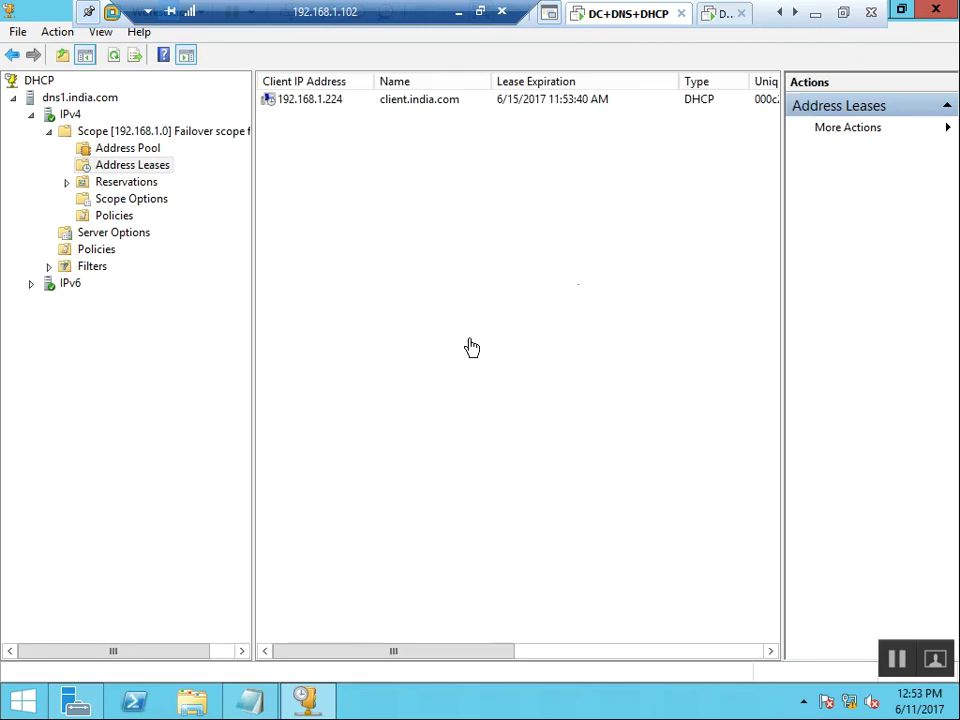
# Refresh dns1's address leases and show the 192.168.1.0 scope contents.
pyautogui.rightClick(434, 240)
pyautogui.click(461, 249)
pyautogui.click(125, 131)
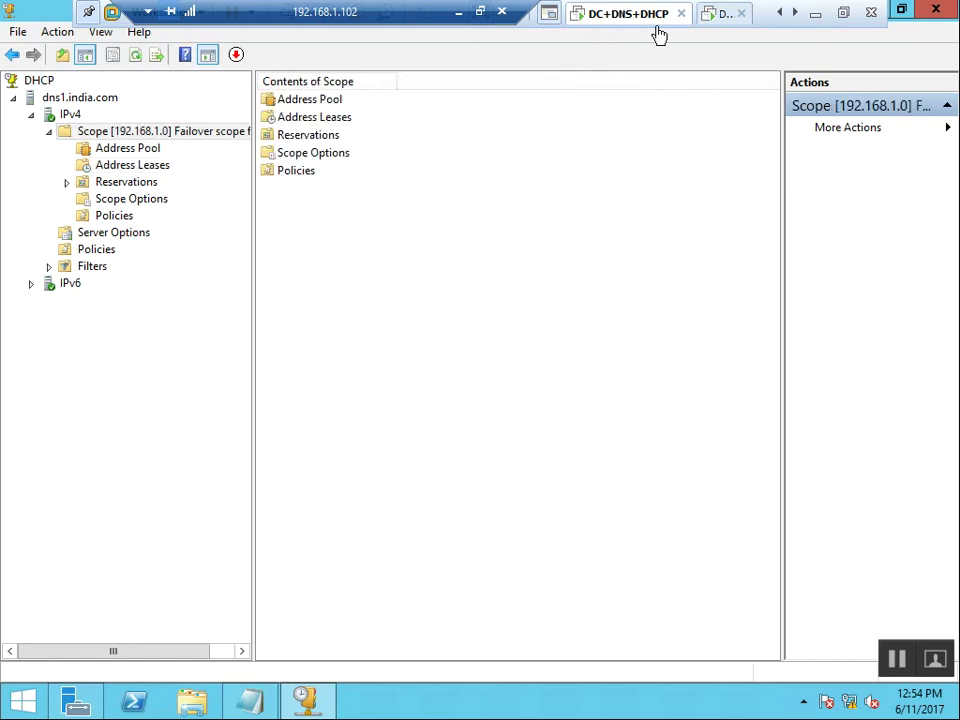
# Recheck the DC+DNS+DHCP machine's network adapter settings and keep the changes.
pyautogui.rightClick(624, 22)
pyautogui.click(680, 262)
pyautogui.click(354, 218)
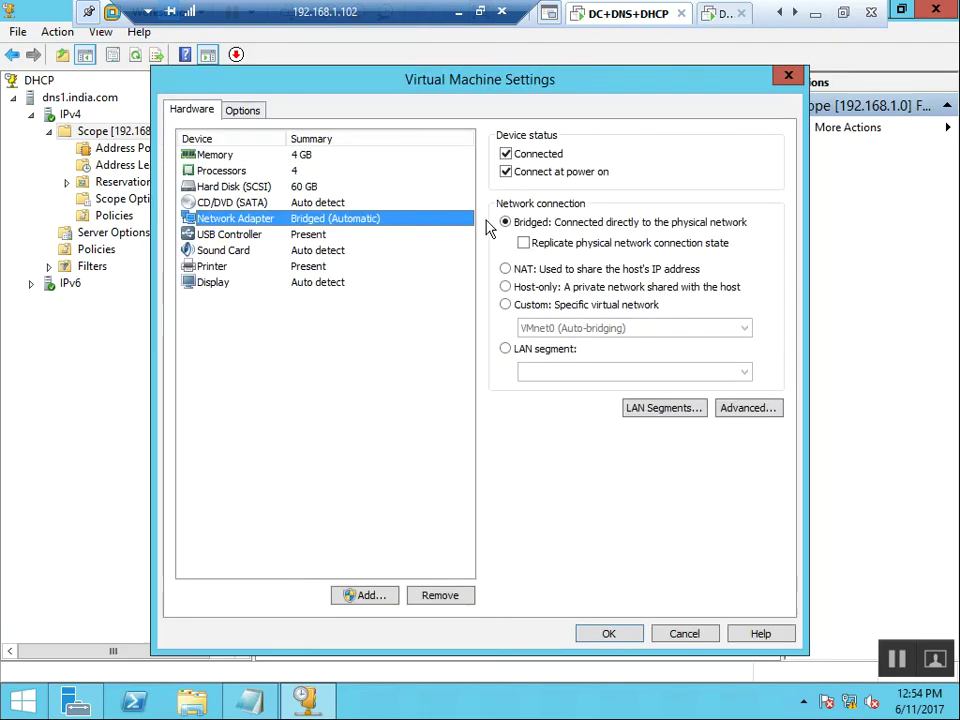
pyautogui.click(606, 628)
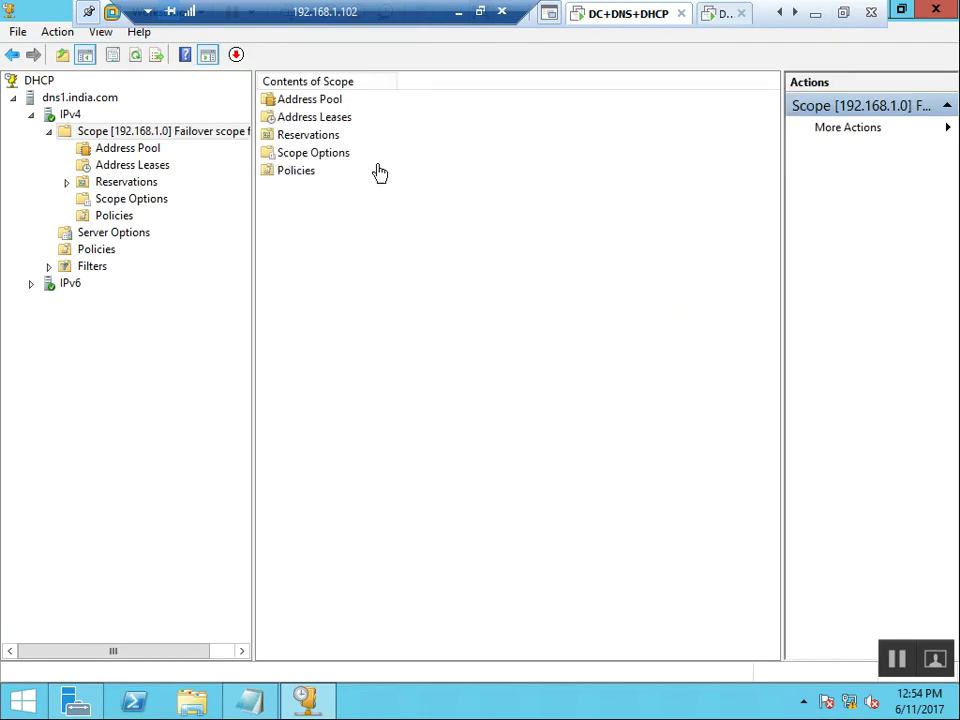
# Verify the adapter settings once more from the DC+DNS+DHCP tab, then view the scope's address pool.
pyautogui.click(716, 16)
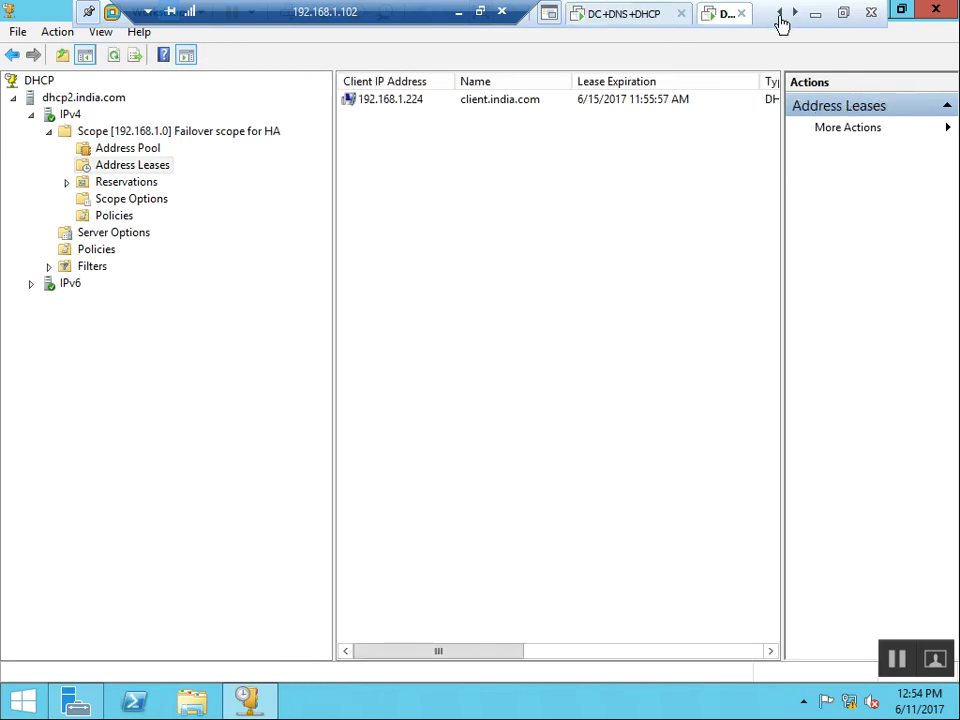
pyautogui.click(779, 13)
pyautogui.click(690, 24)
pyautogui.rightClick(690, 24)
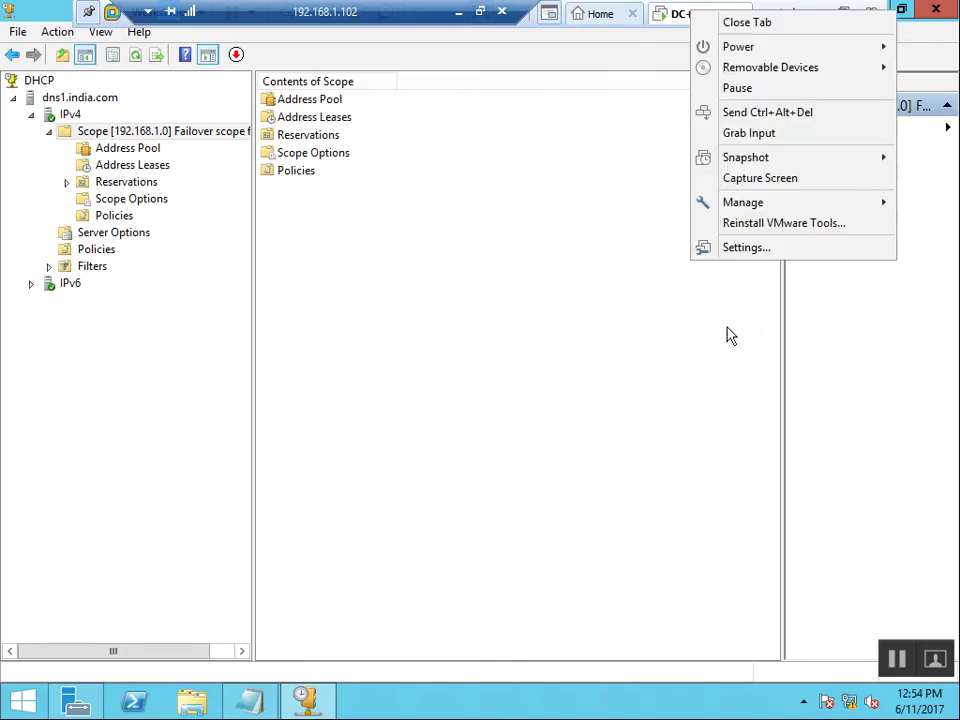
pyautogui.click(750, 249)
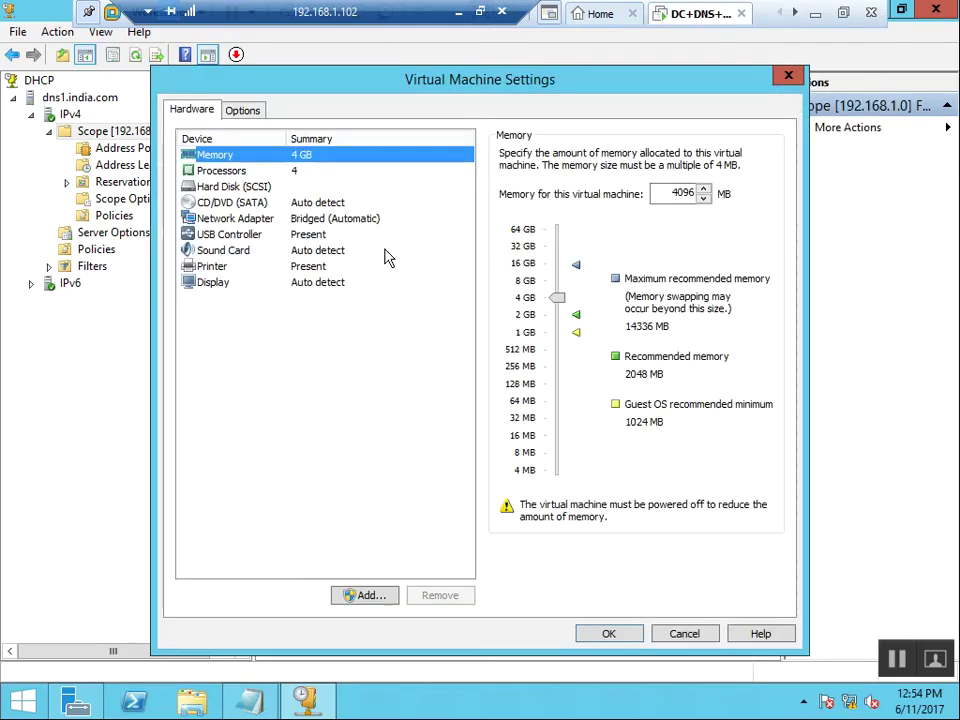
pyautogui.click(334, 218)
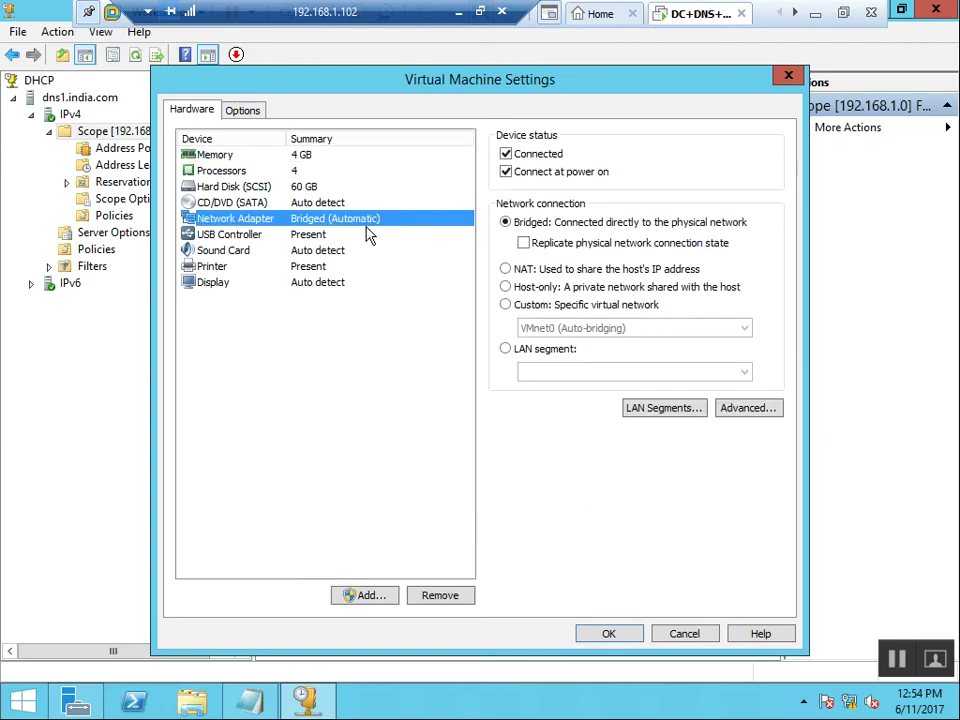
pyautogui.click(609, 633)
pyautogui.click(130, 148)
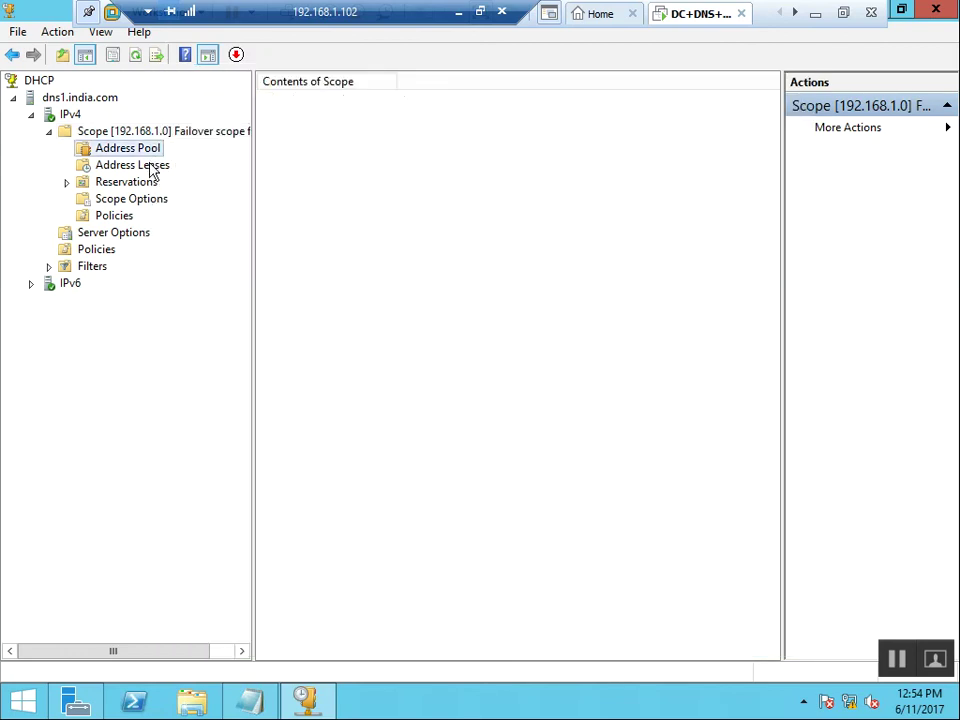
pyautogui.click(152, 170)
pyautogui.rightClick(363, 193)
pyautogui.click(280, 160)
pyautogui.click(127, 148)
pyautogui.rightClick(328, 210)
pyautogui.click(380, 246)
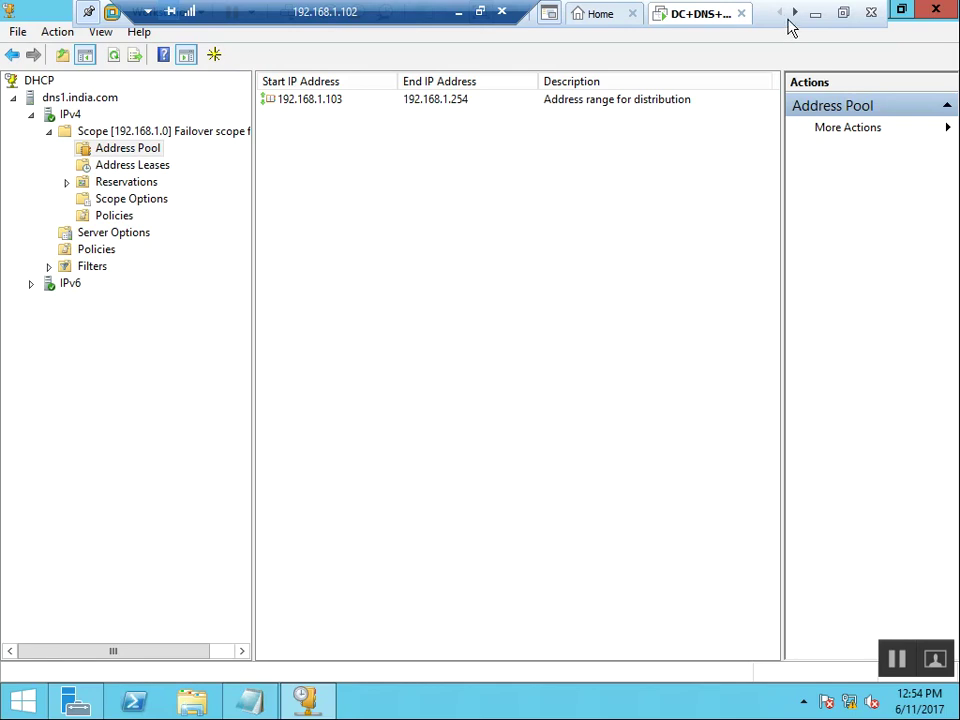
pyautogui.click(795, 14)
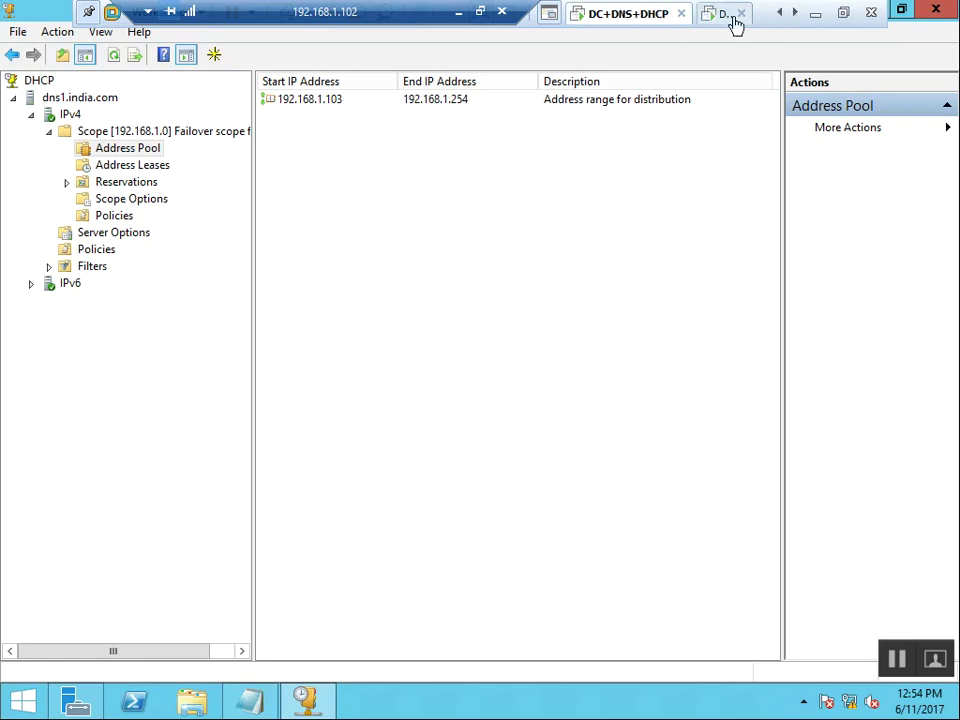
pyautogui.rightClick(553, 179)
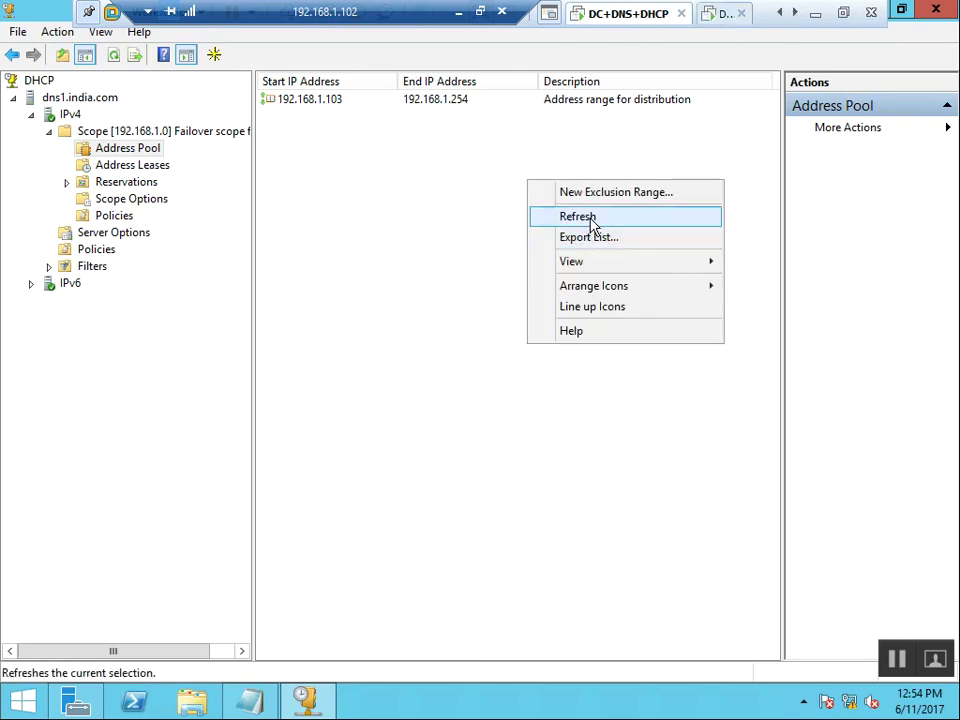
pyautogui.click(594, 222)
pyautogui.click(727, 16)
pyautogui.rightClick(430, 194)
pyautogui.click(490, 213)
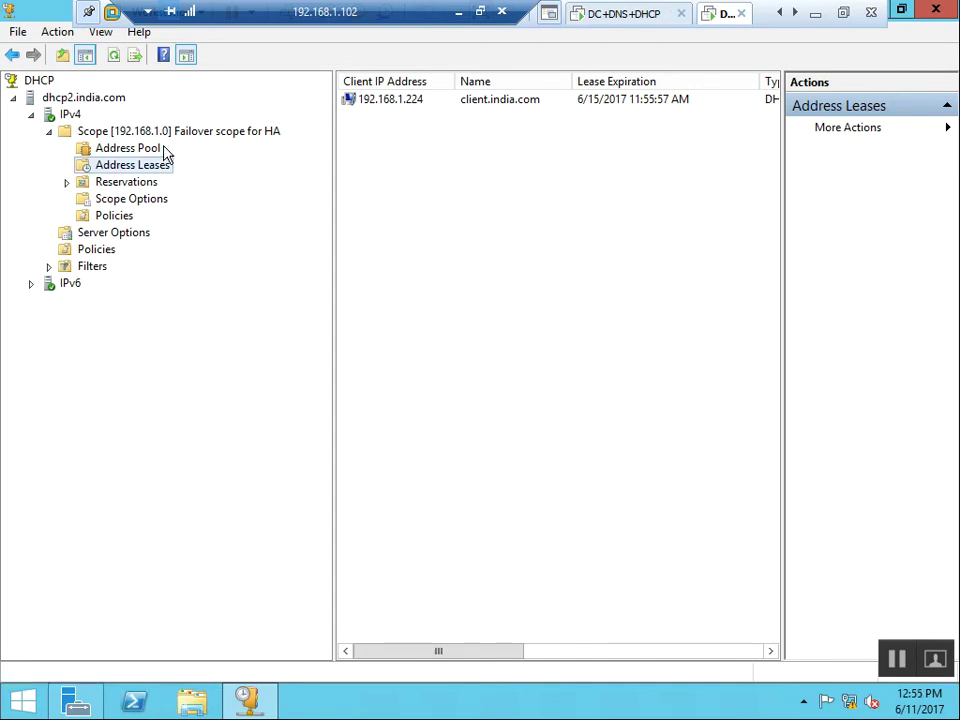
pyautogui.click(158, 149)
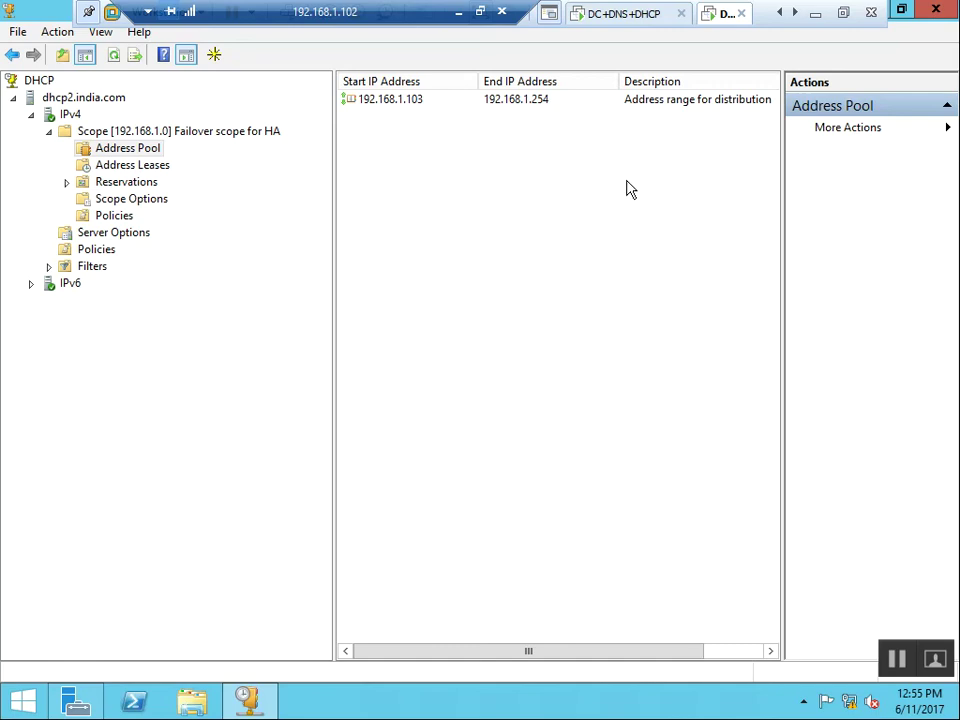
pyautogui.click(619, 20)
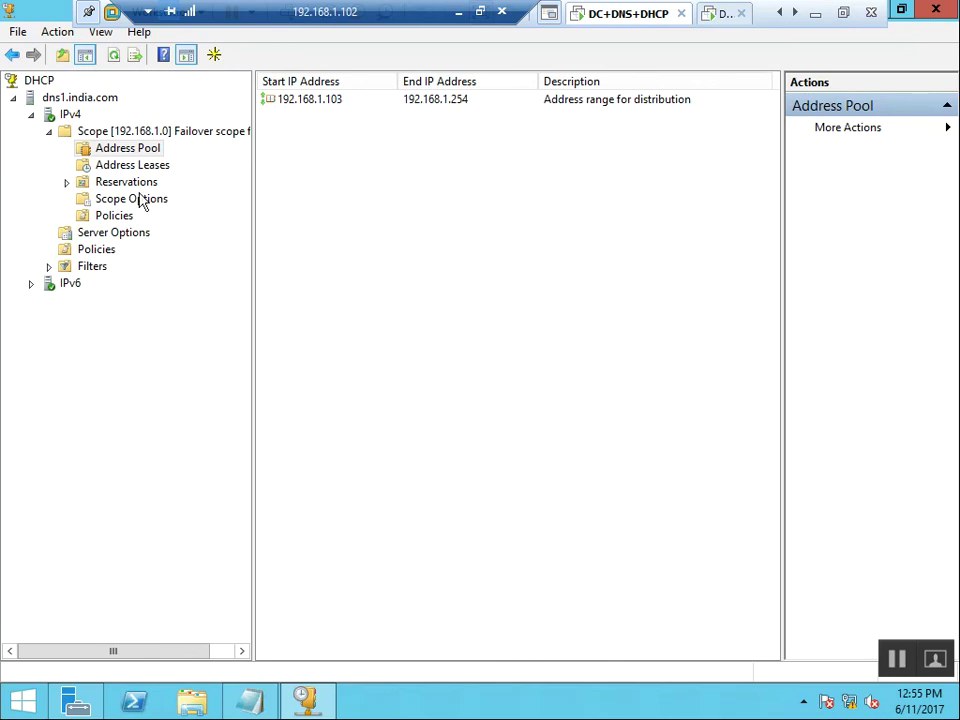
# Open and refresh the address pool of dns1's 192.168.1.0 scope.
pyautogui.click(234, 132)
pyautogui.click(137, 150)
pyautogui.rightClick(401, 162)
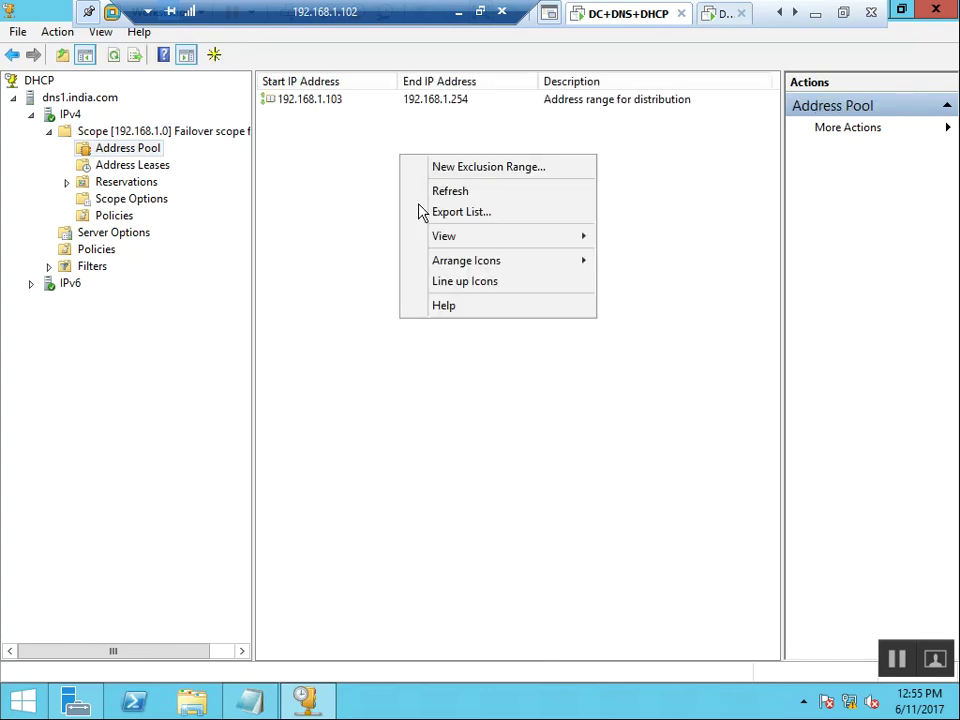
pyautogui.click(478, 192)
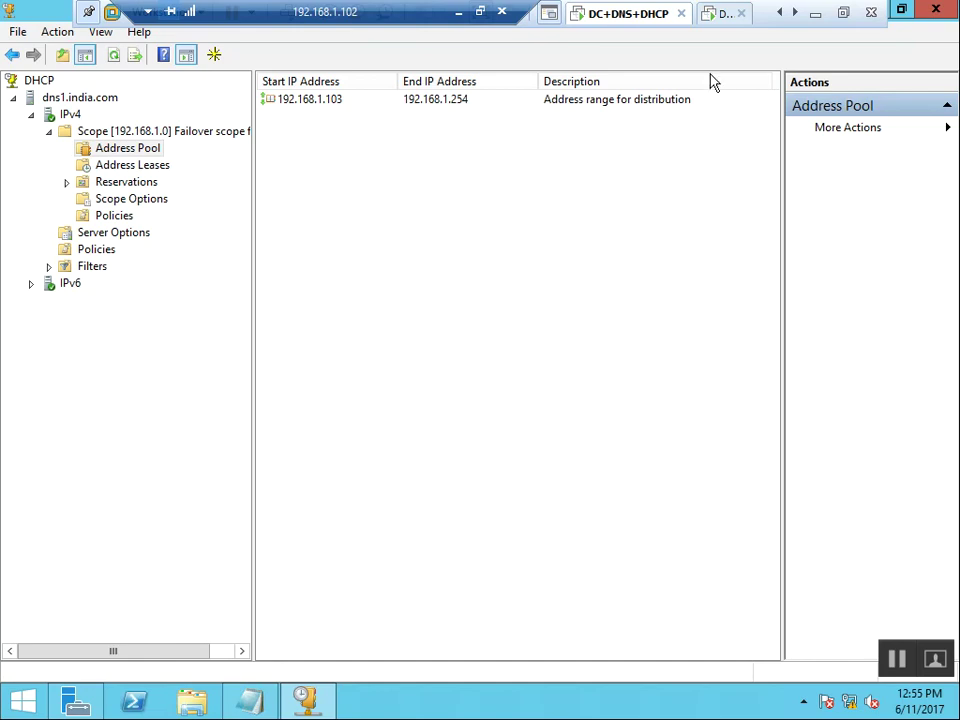
pyautogui.click(709, 15)
pyautogui.click(622, 15)
# Add the exclusion range 192.168.1.105–192.168.1.110 and refresh the pool list.
pyautogui.rightClick(334, 237)
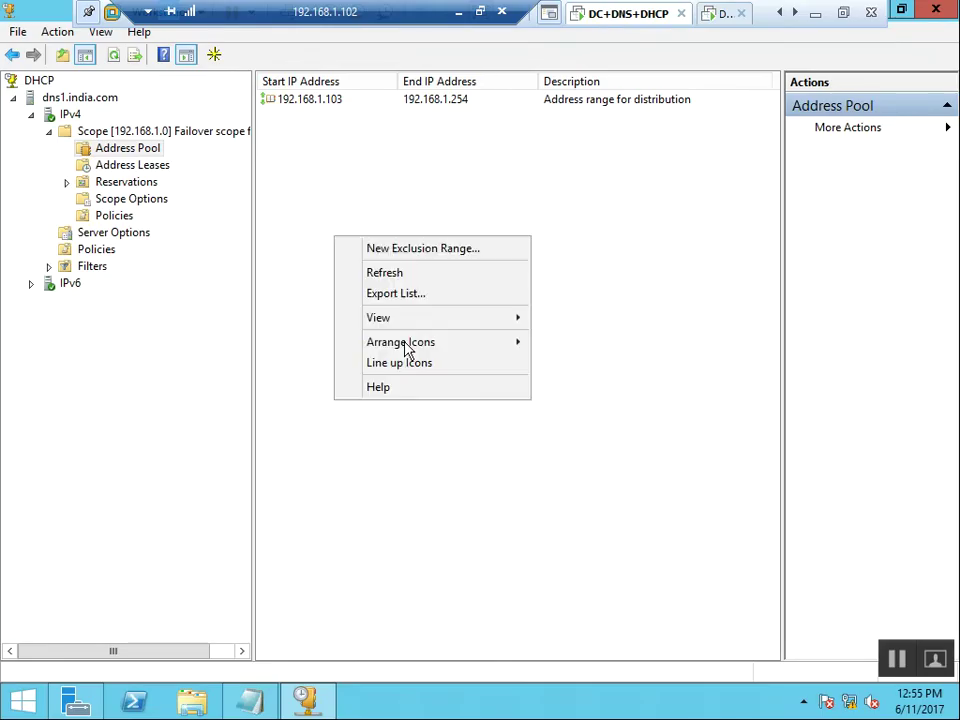
pyautogui.click(456, 252)
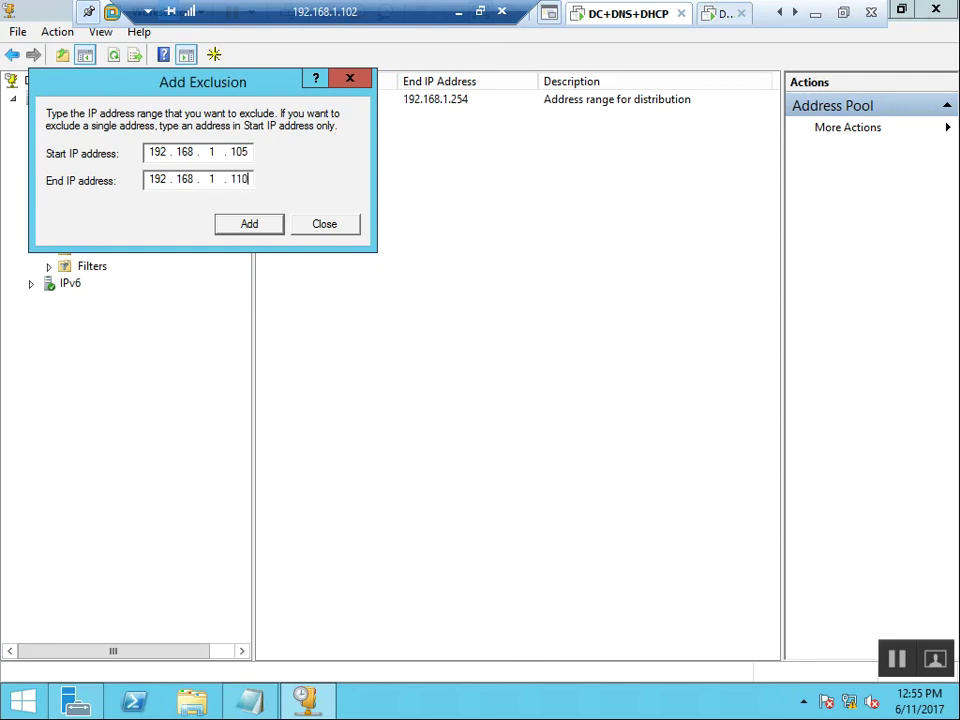
pyautogui.click(249, 224)
pyautogui.click(324, 224)
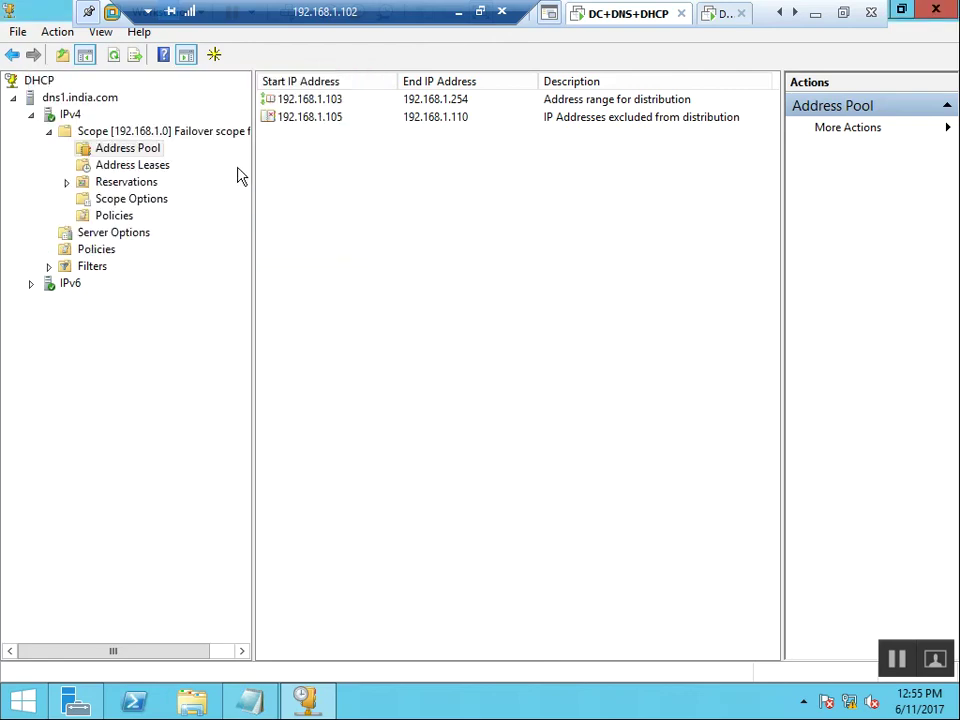
pyautogui.rightClick(373, 230)
pyautogui.click(422, 267)
pyautogui.click(724, 14)
# Refresh dhcp2's pool and replicate its failover relationship to dns1.india.com.
pyautogui.rightClick(403, 205)
pyautogui.click(441, 244)
pyautogui.rightClick(436, 221)
pyautogui.click(198, 189)
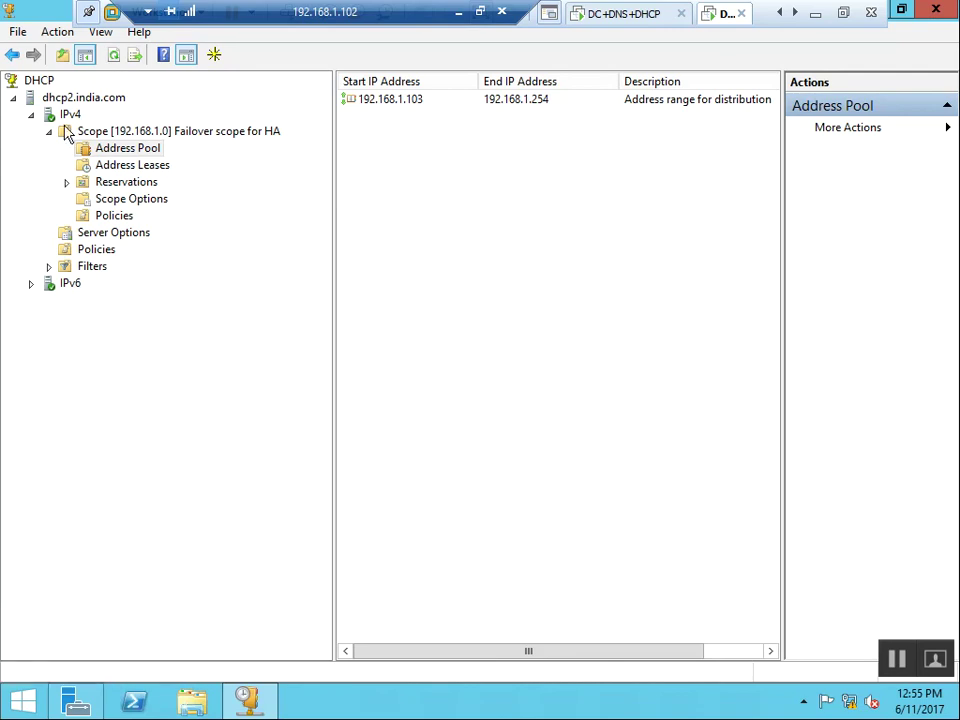
pyautogui.click(175, 131)
pyautogui.rightClick(180, 132)
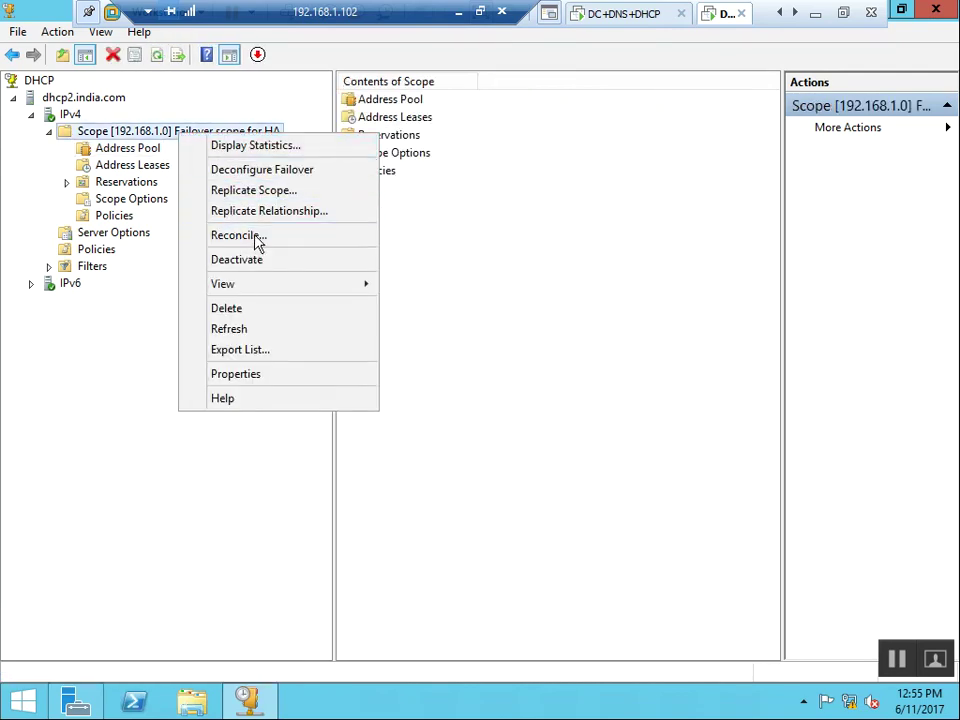
pyautogui.click(283, 211)
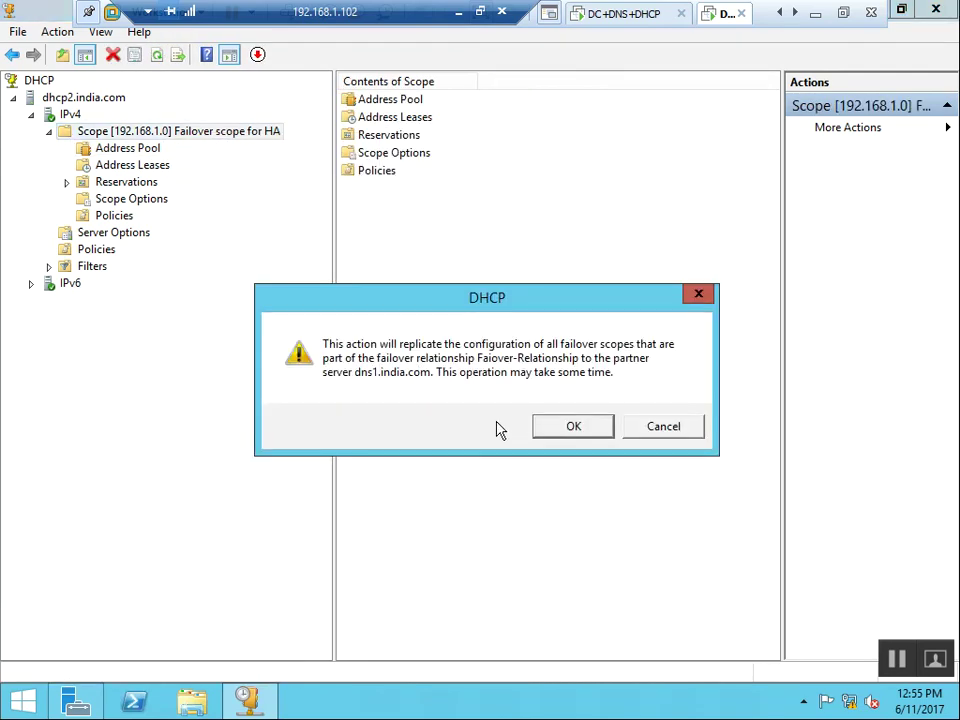
pyautogui.click(546, 428)
pyautogui.click(481, 516)
# Review dhcp2's pool and leases, then replicate scope 192.168.1.0 to the partner server.
pyautogui.click(144, 149)
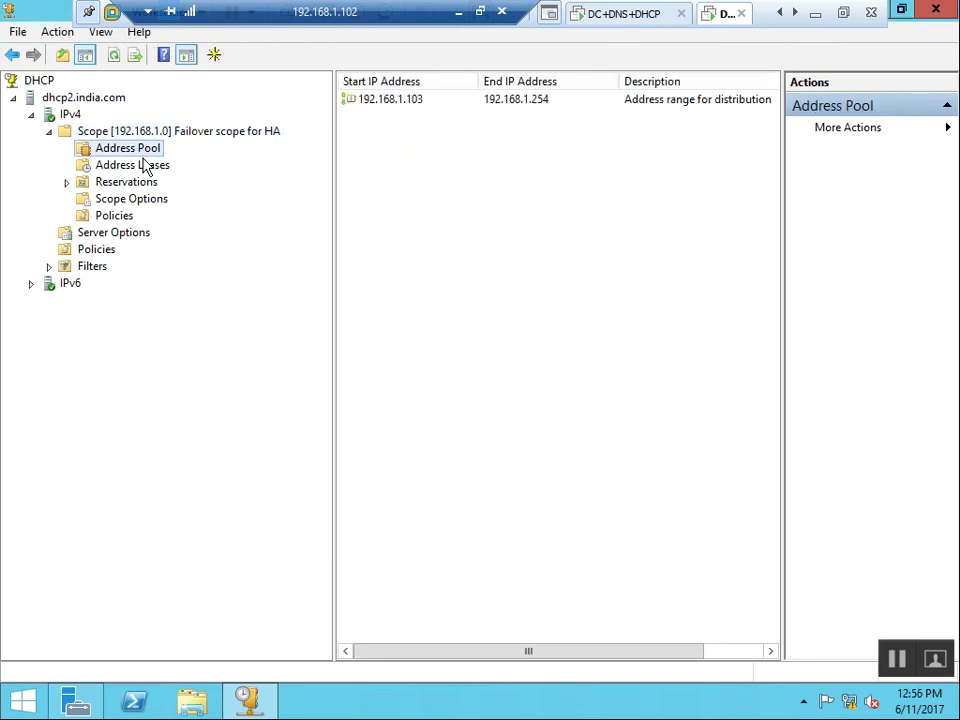
pyautogui.click(150, 164)
pyautogui.click(147, 150)
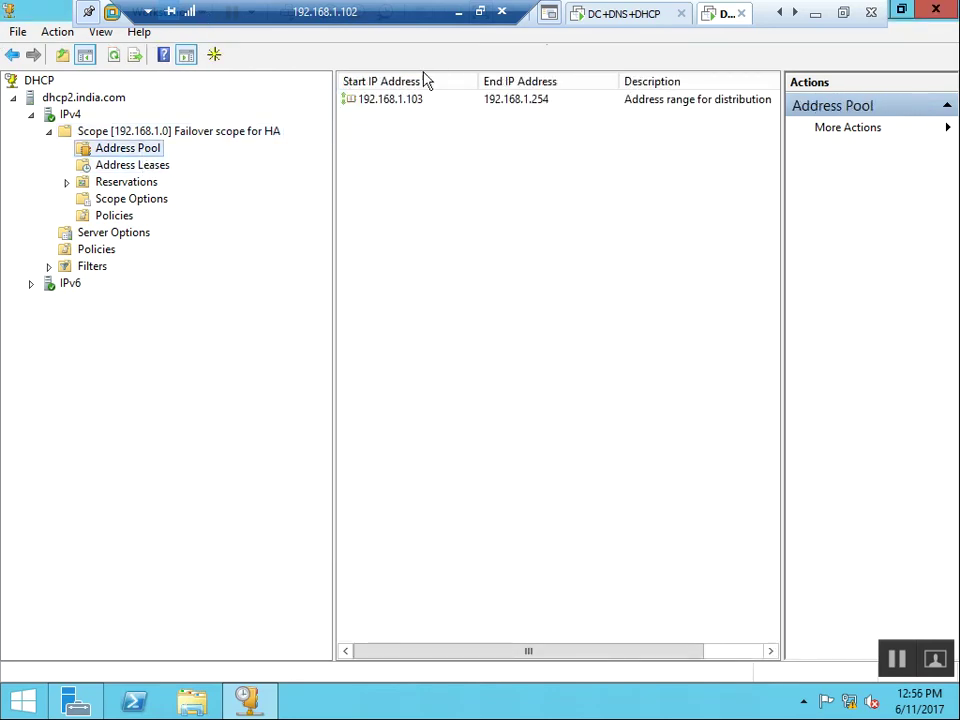
pyautogui.click(417, 106)
pyautogui.click(412, 135)
pyautogui.click(214, 140)
pyautogui.rightClick(214, 140)
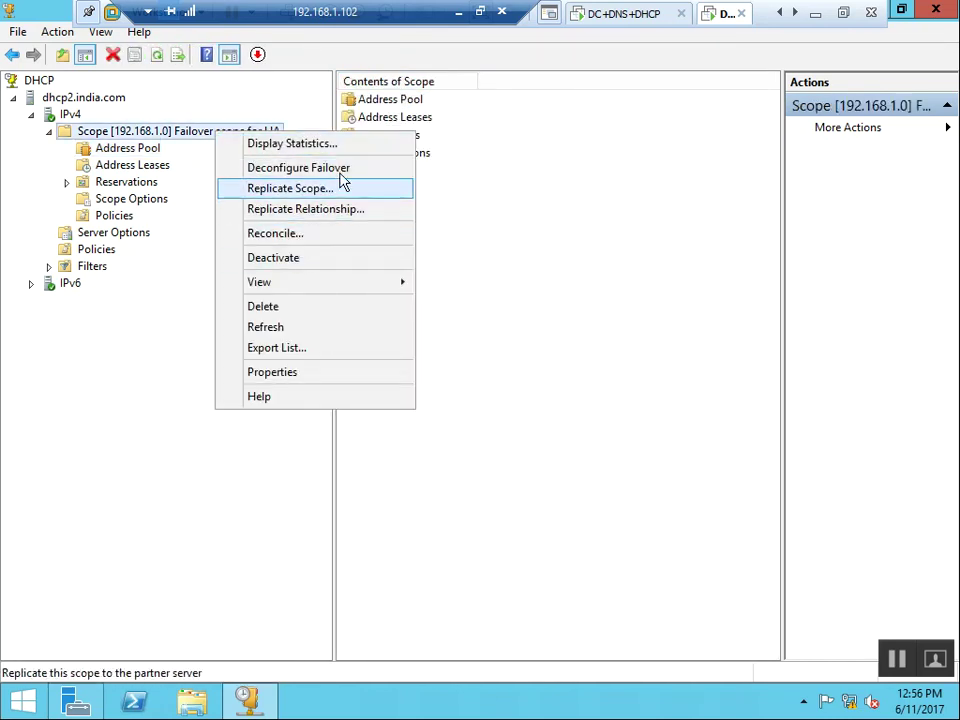
pyautogui.click(308, 189)
pyautogui.click(478, 450)
pyautogui.click(668, 18)
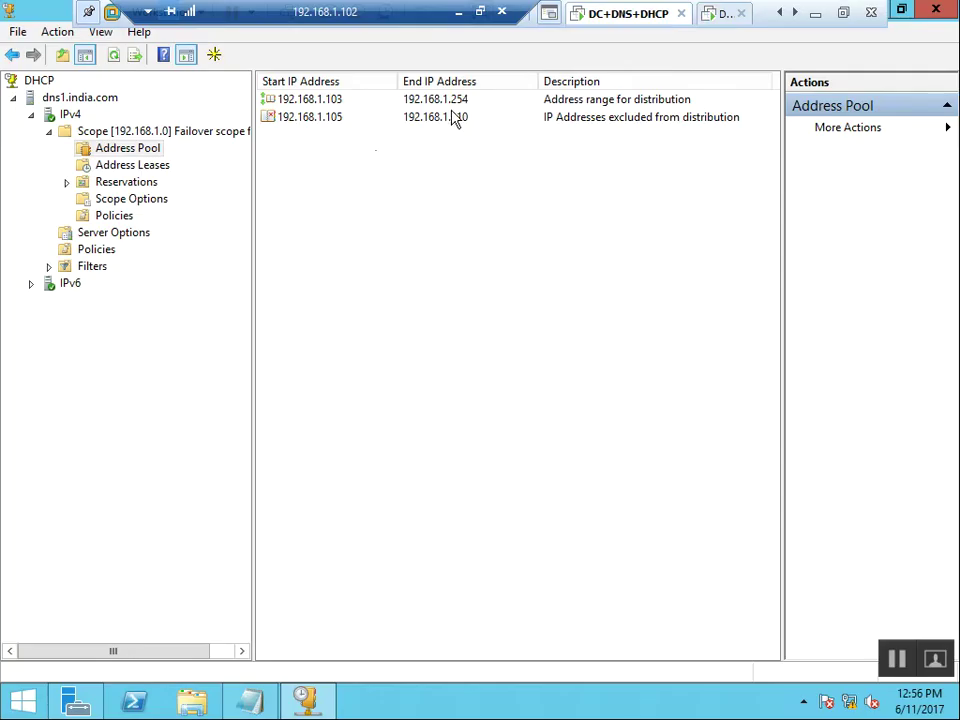
# Replicate scope 192.168.1.0 from dns1 to dhcp2.
pyautogui.rightClick(226, 157)
pyautogui.click(189, 133)
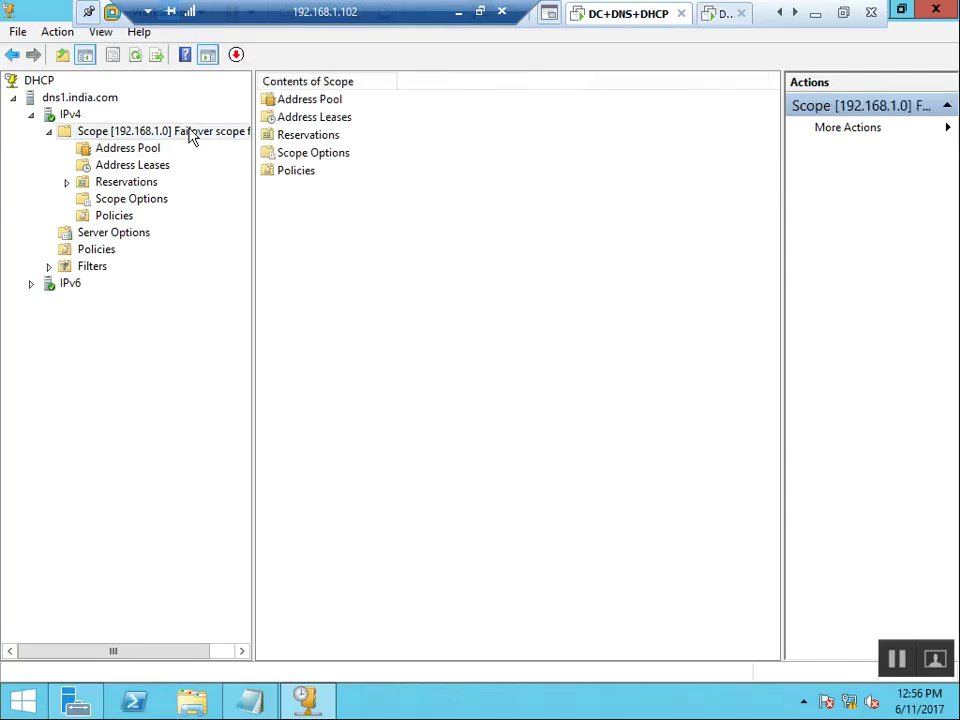
pyautogui.rightClick(191, 134)
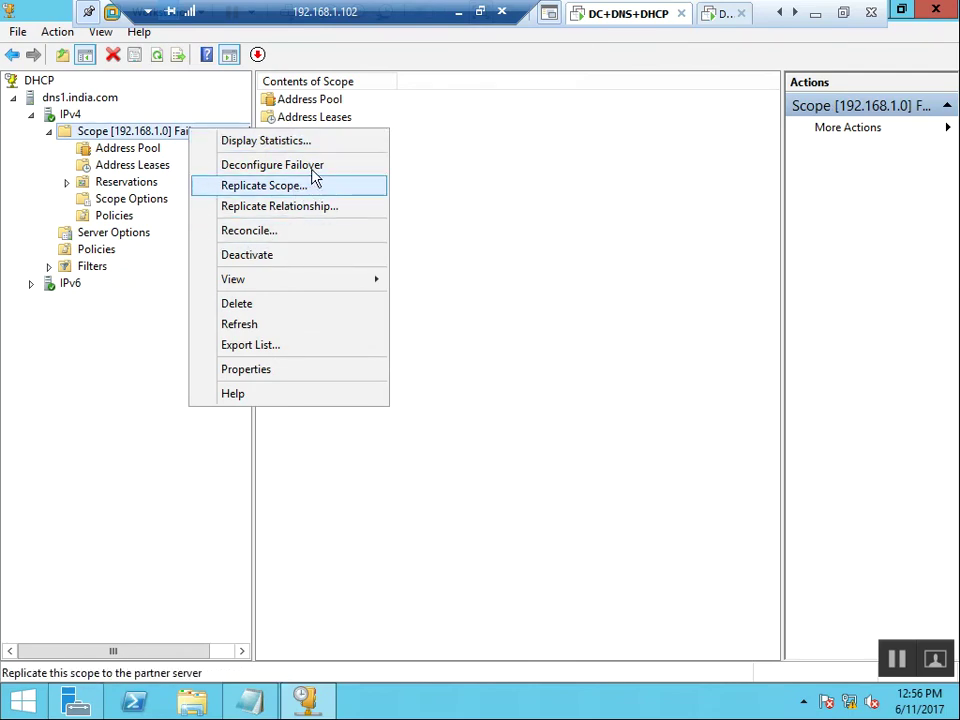
pyautogui.click(264, 186)
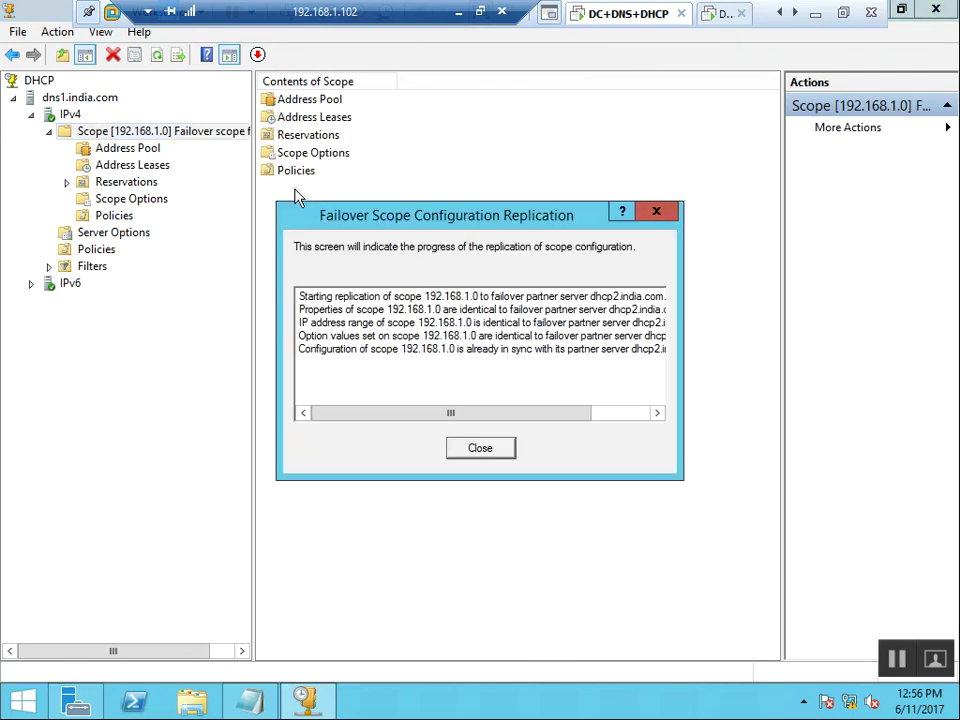
pyautogui.click(496, 450)
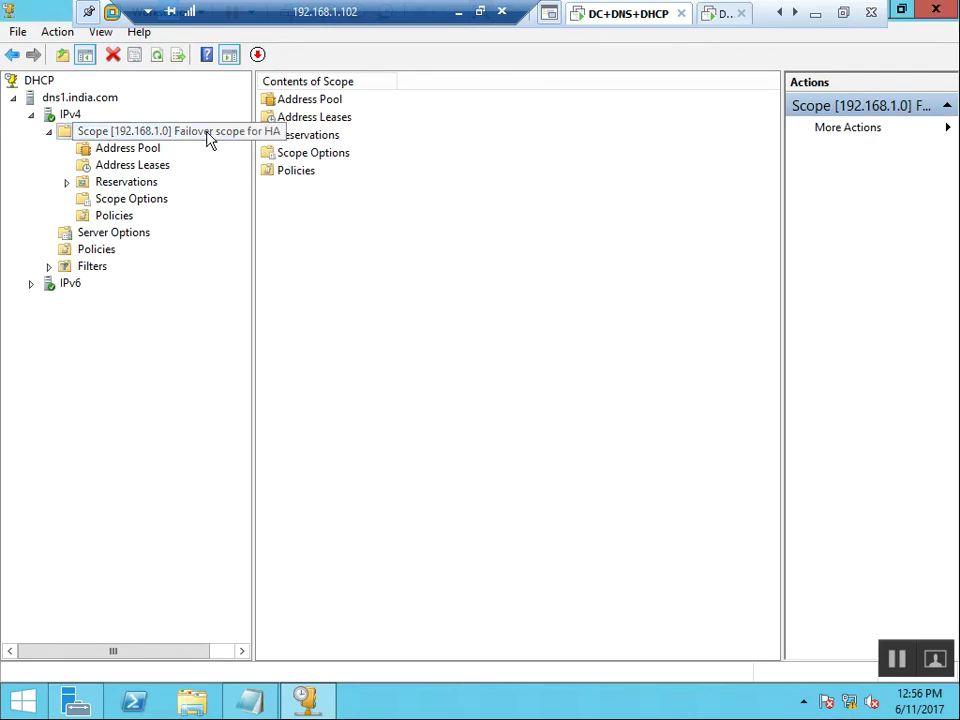
# Refresh dns1's address pool, which now lists only 192.168.1.103–192.168.1.254.
pyautogui.click(127, 148)
pyautogui.click(332, 120)
pyautogui.rightClick(332, 120)
pyautogui.click(386, 150)
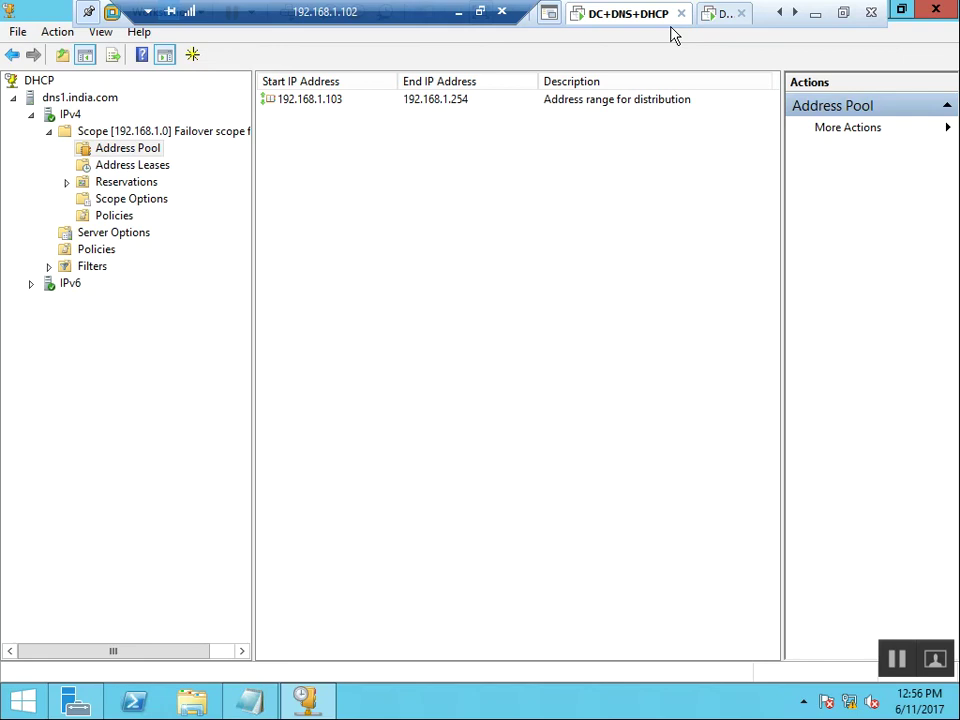
pyautogui.rightClick(449, 169)
pyautogui.click(512, 205)
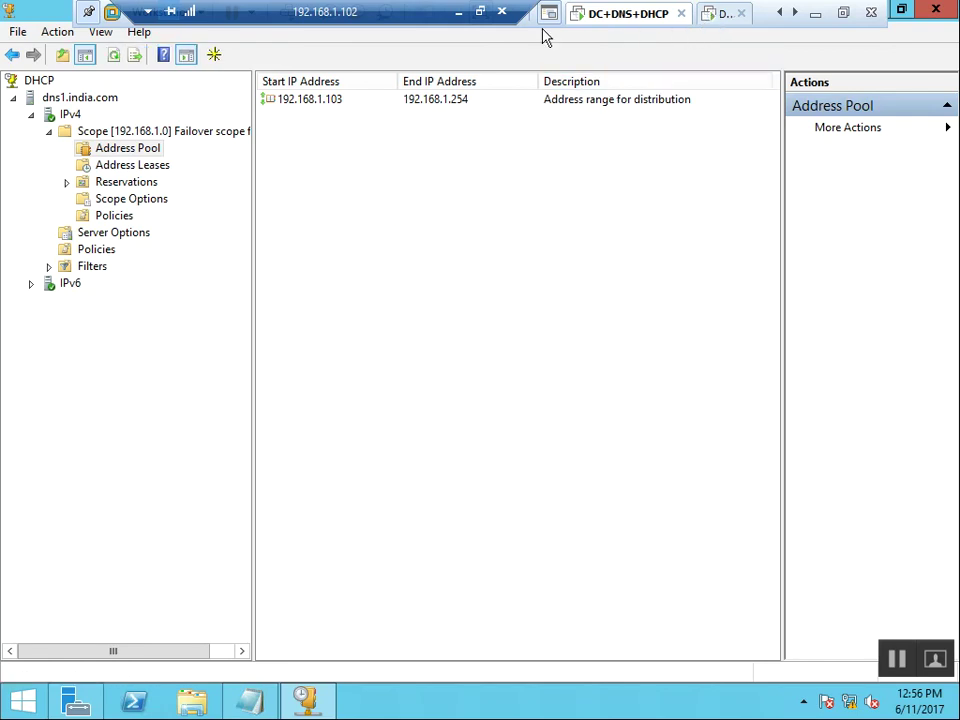
pyautogui.click(115, 135)
pyautogui.click(135, 152)
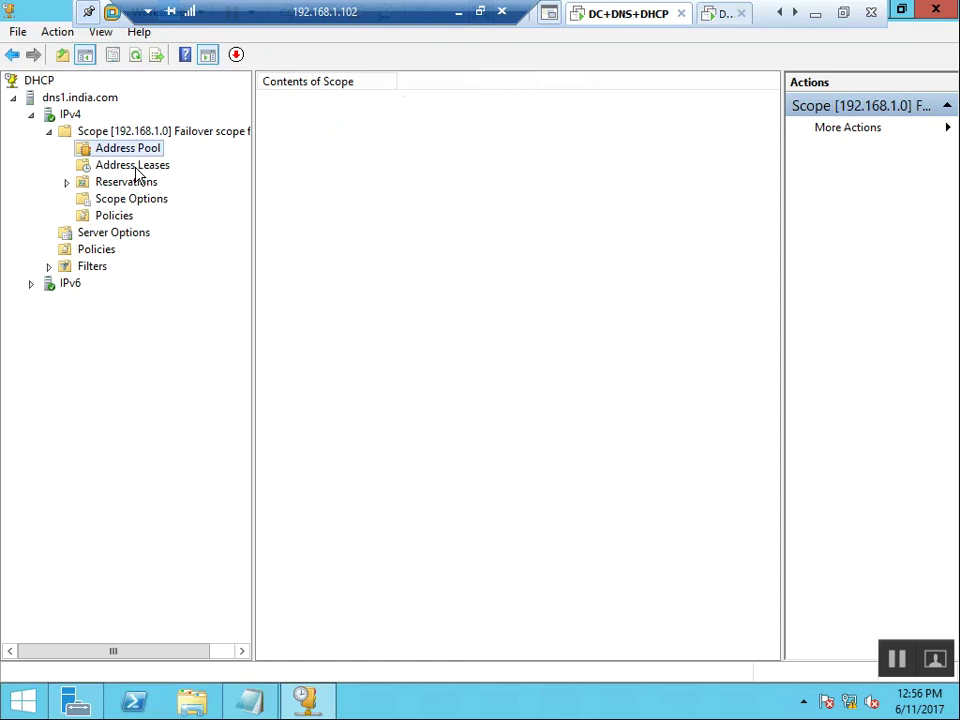
pyautogui.rightClick(295, 174)
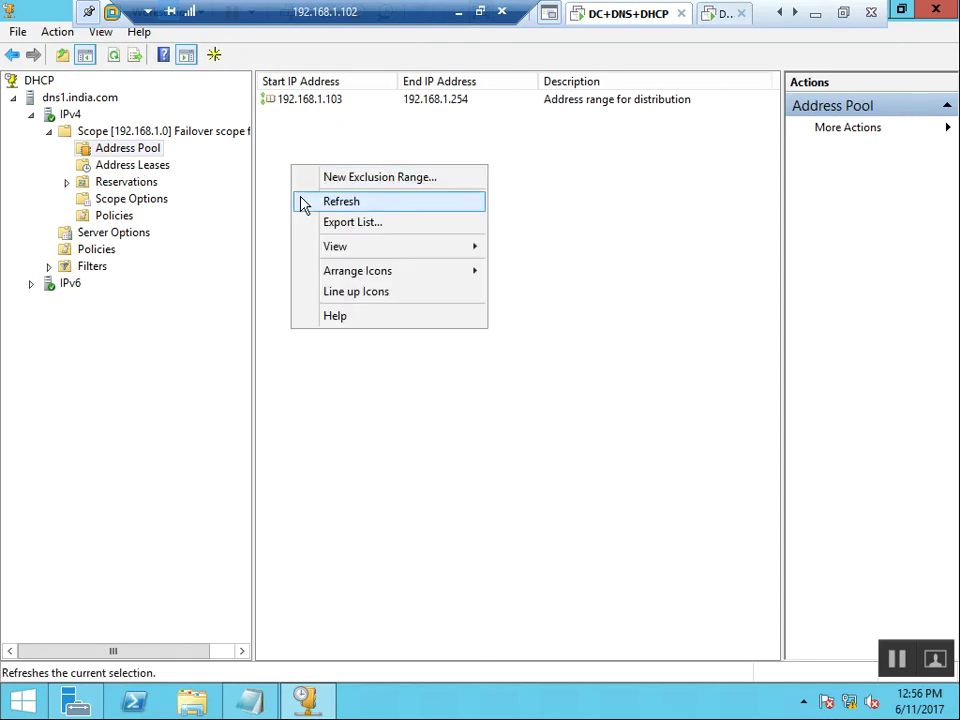
pyautogui.click(354, 201)
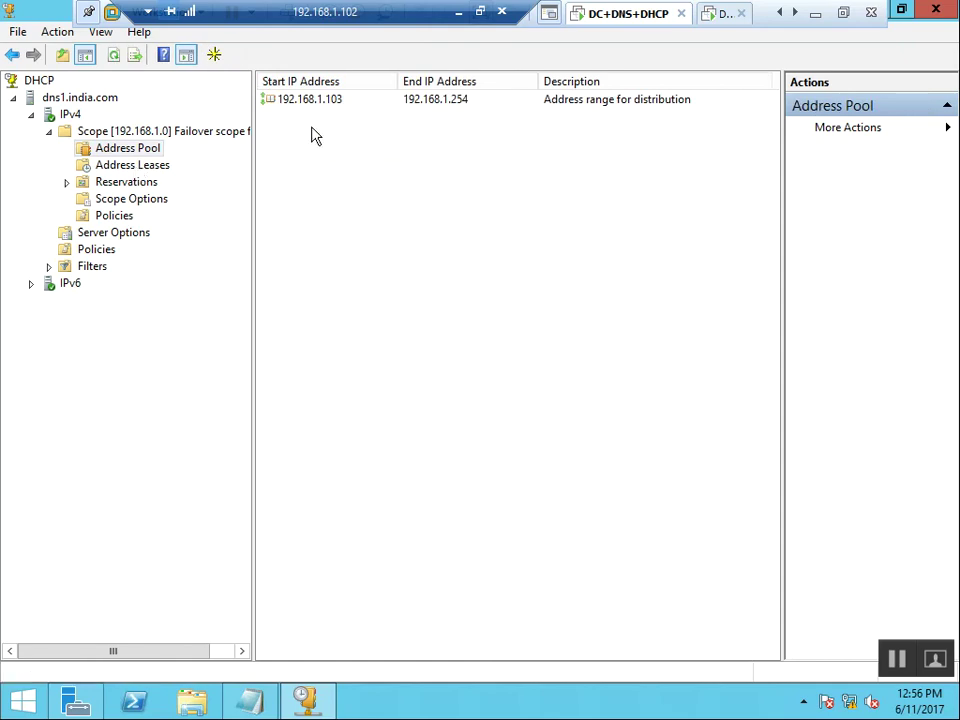
pyautogui.click(716, 18)
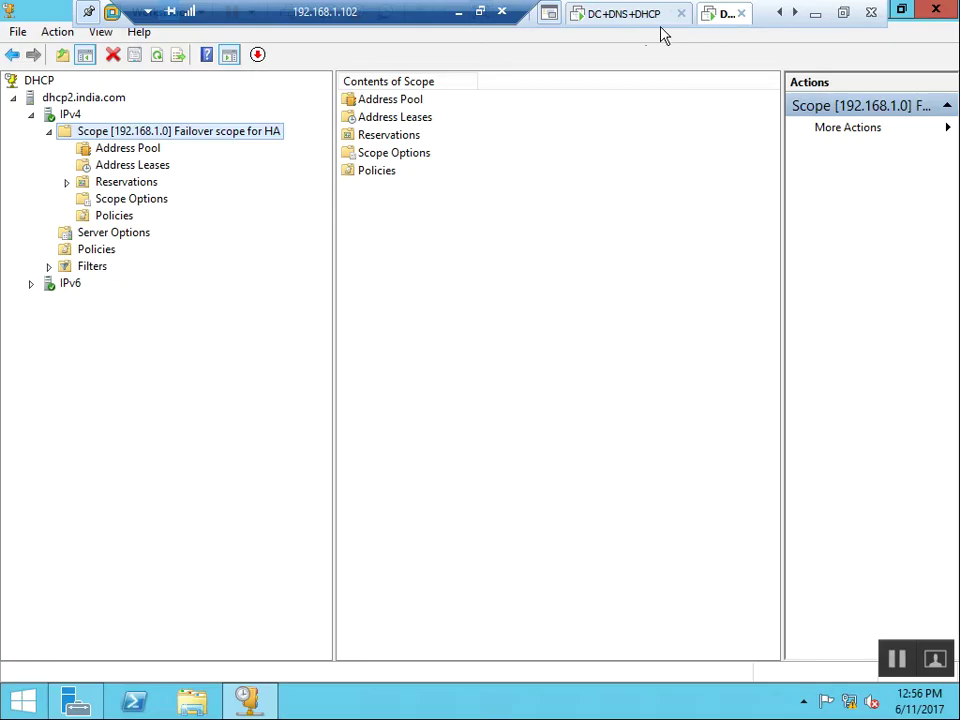
pyautogui.rightClick(435, 238)
pyautogui.click(492, 396)
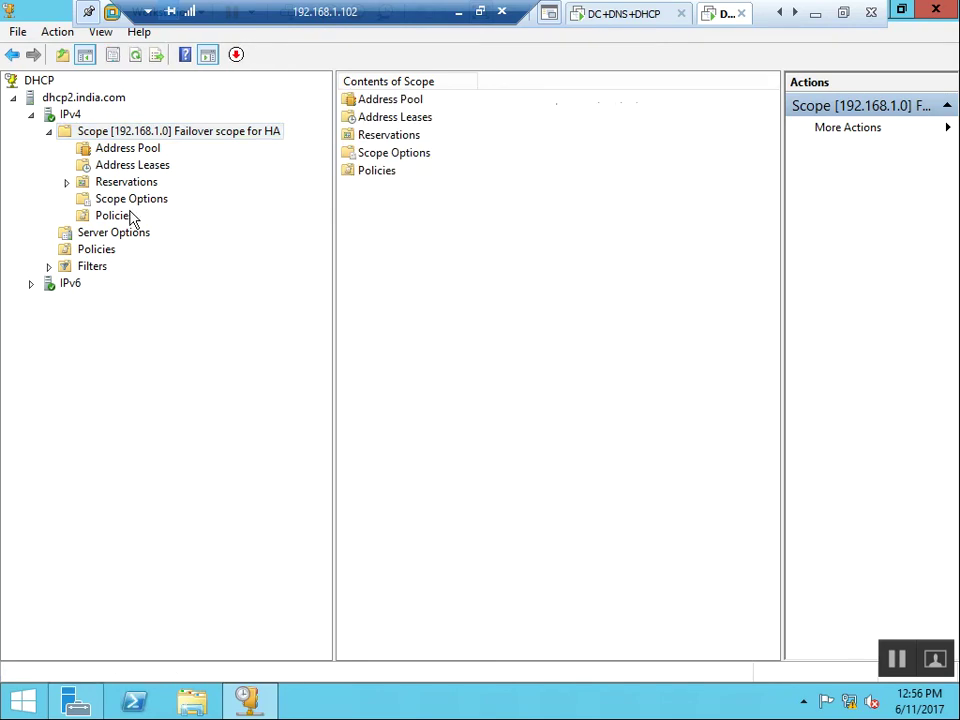
pyautogui.click(128, 148)
pyautogui.rightClick(406, 189)
pyautogui.click(437, 208)
pyautogui.click(650, 14)
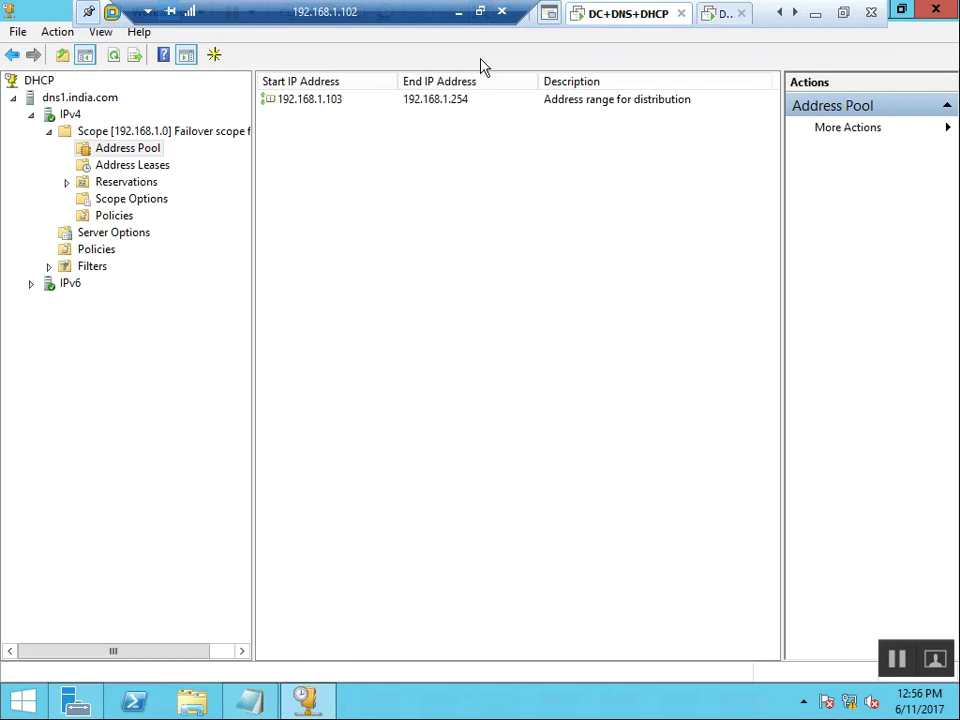
pyautogui.click(123, 133)
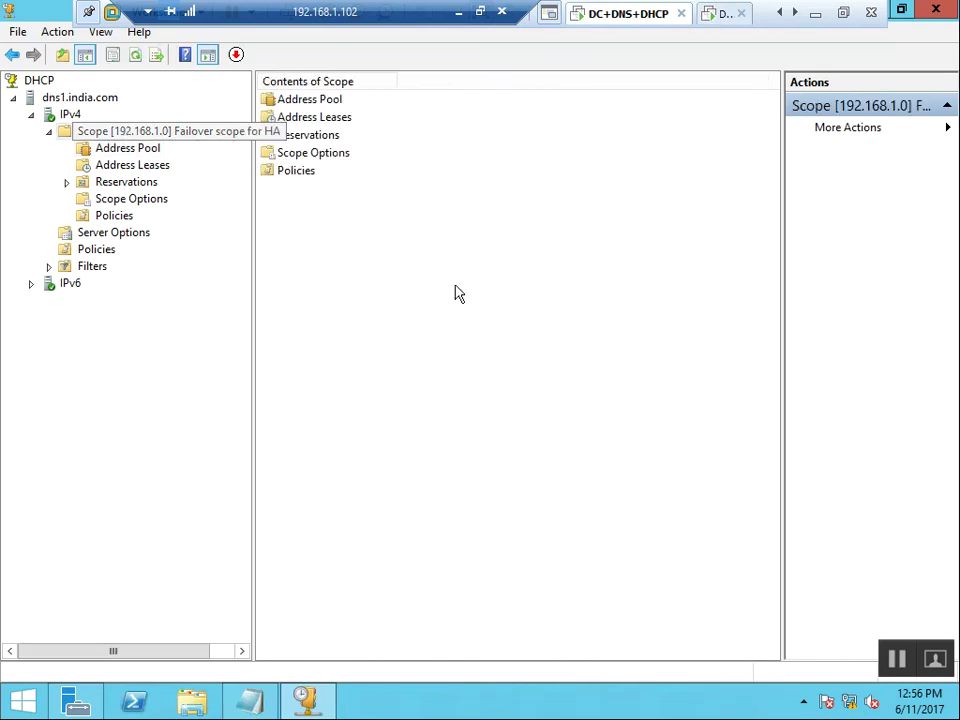
pyautogui.rightClick(221, 132)
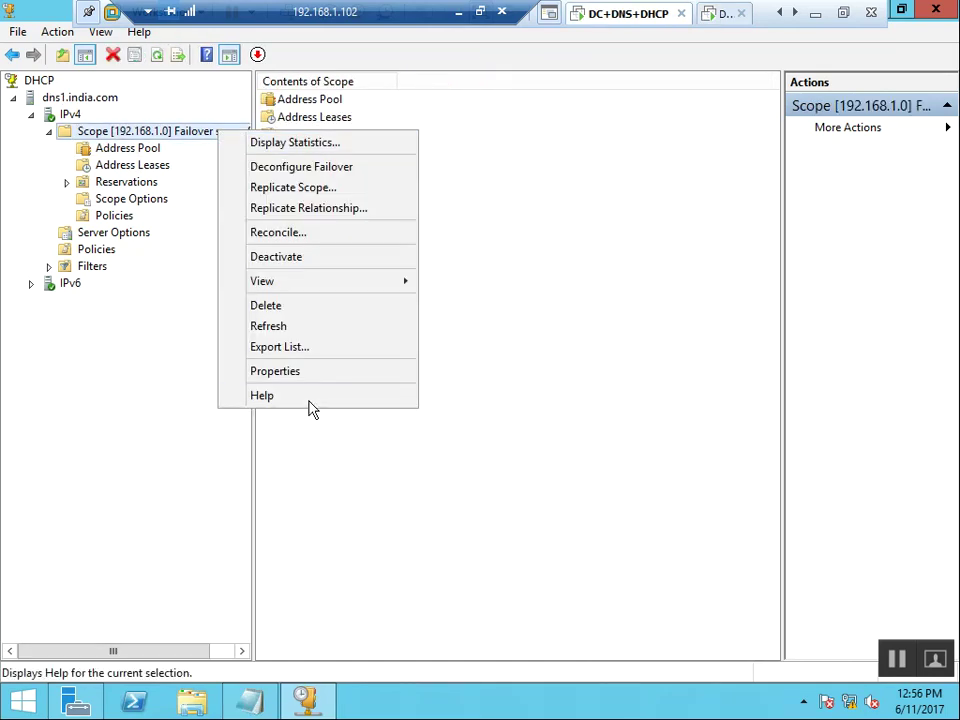
# Deconfigure failover on scope 192.168.1.0, accept both prompts, and refresh the scope view.
pyautogui.click(310, 168)
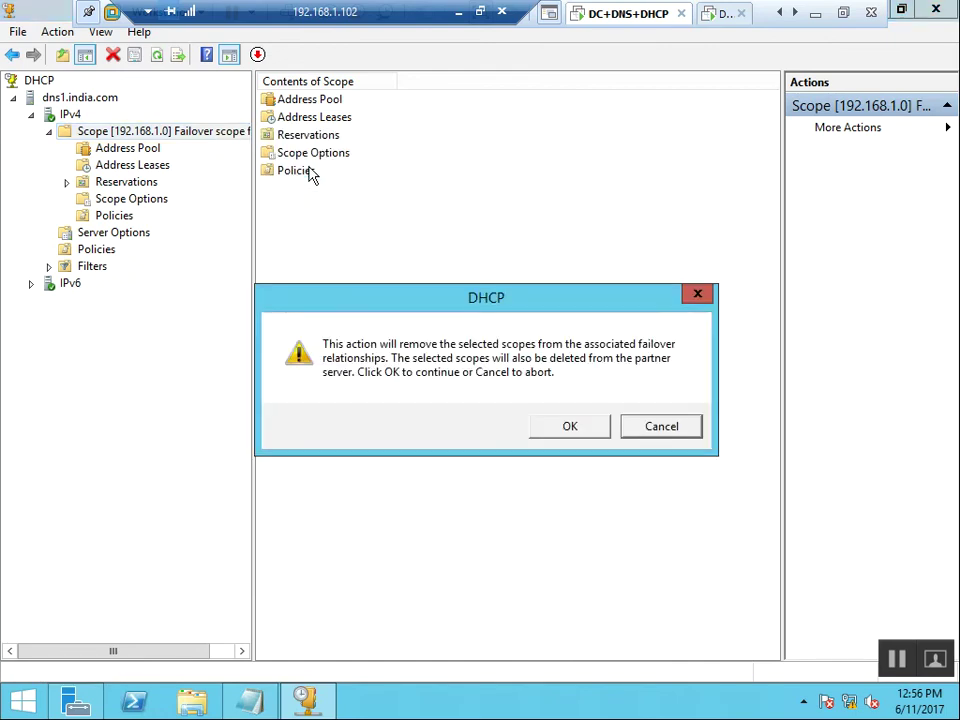
pyautogui.click(574, 428)
pyautogui.click(632, 429)
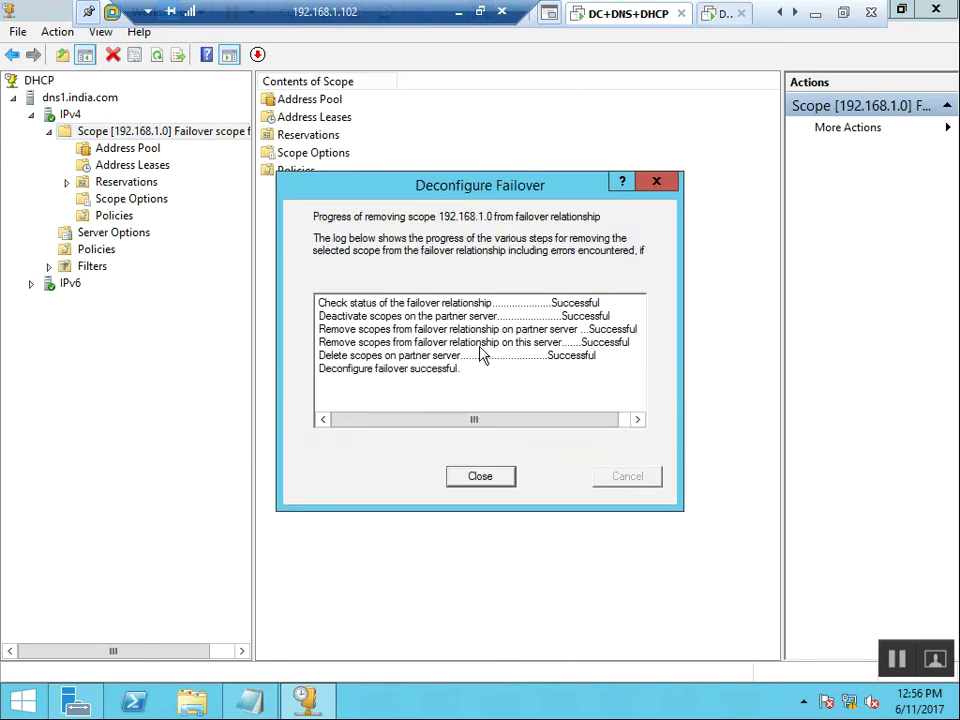
pyautogui.click(496, 478)
pyautogui.rightClick(352, 290)
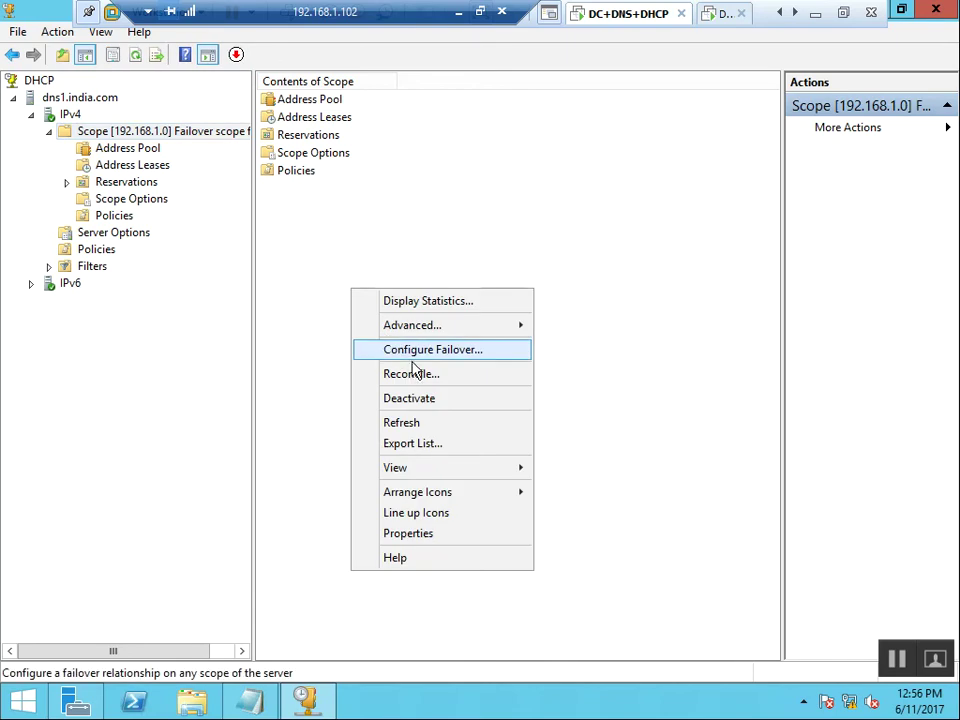
pyautogui.click(412, 424)
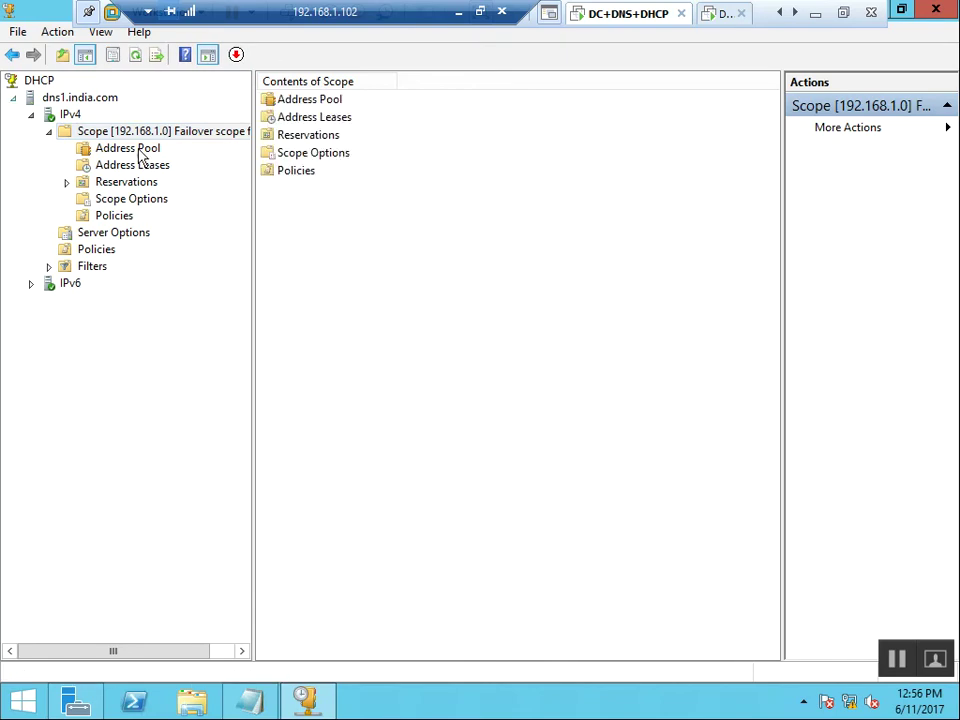
pyautogui.rightClick(180, 137)
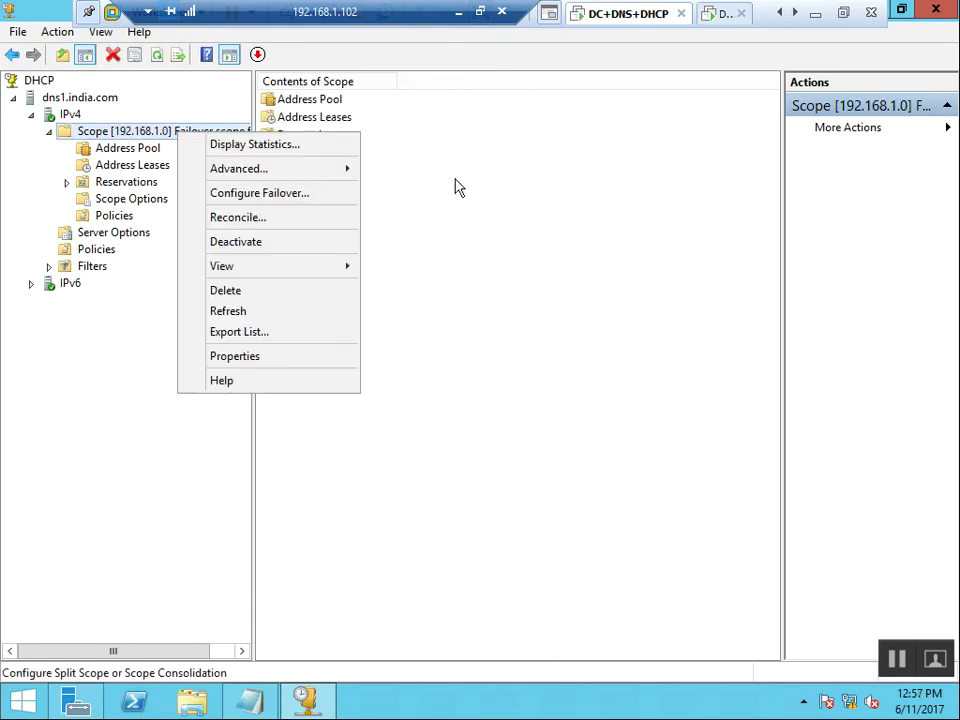
pyautogui.click(514, 193)
pyautogui.click(720, 16)
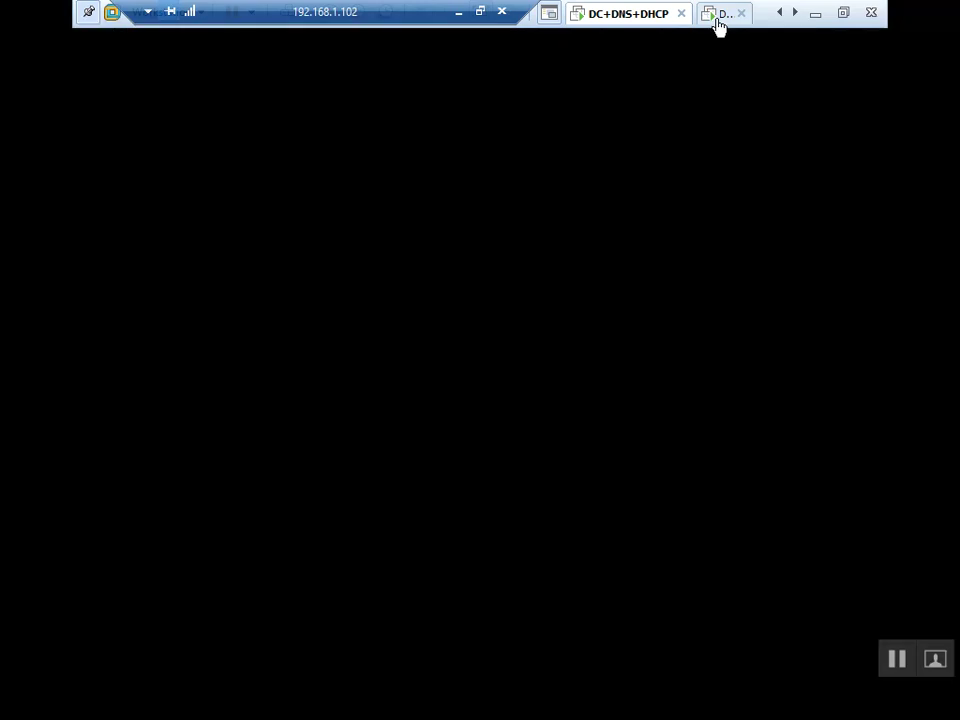
# Dismiss the subnet-not-found error on dhcp2's stale 192.168.1.0 scope and refresh it.
pyautogui.click(173, 133)
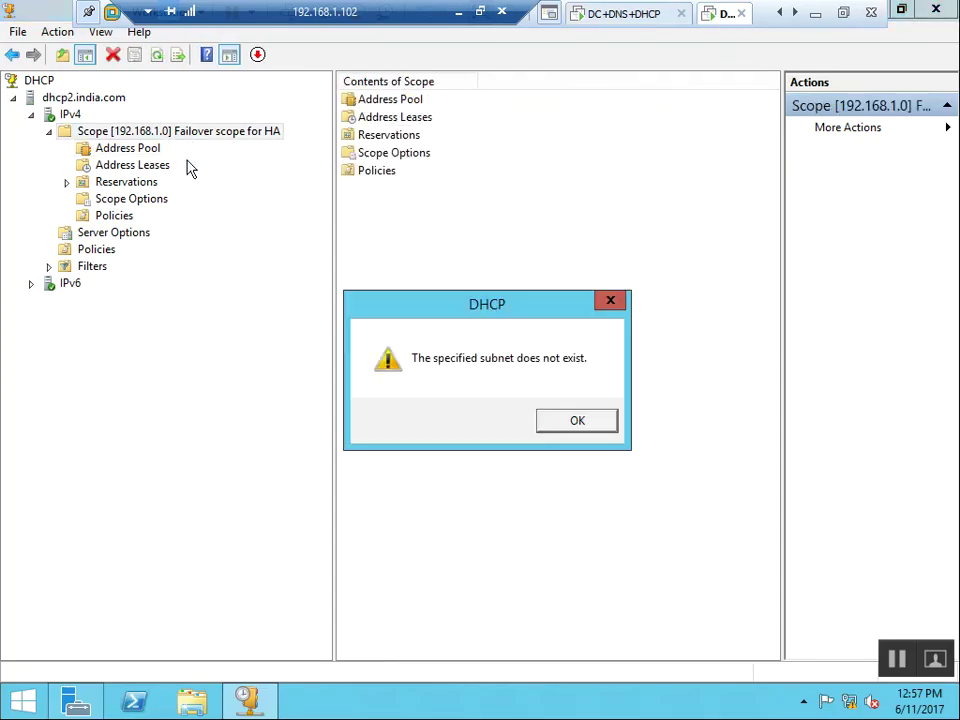
pyautogui.click(577, 422)
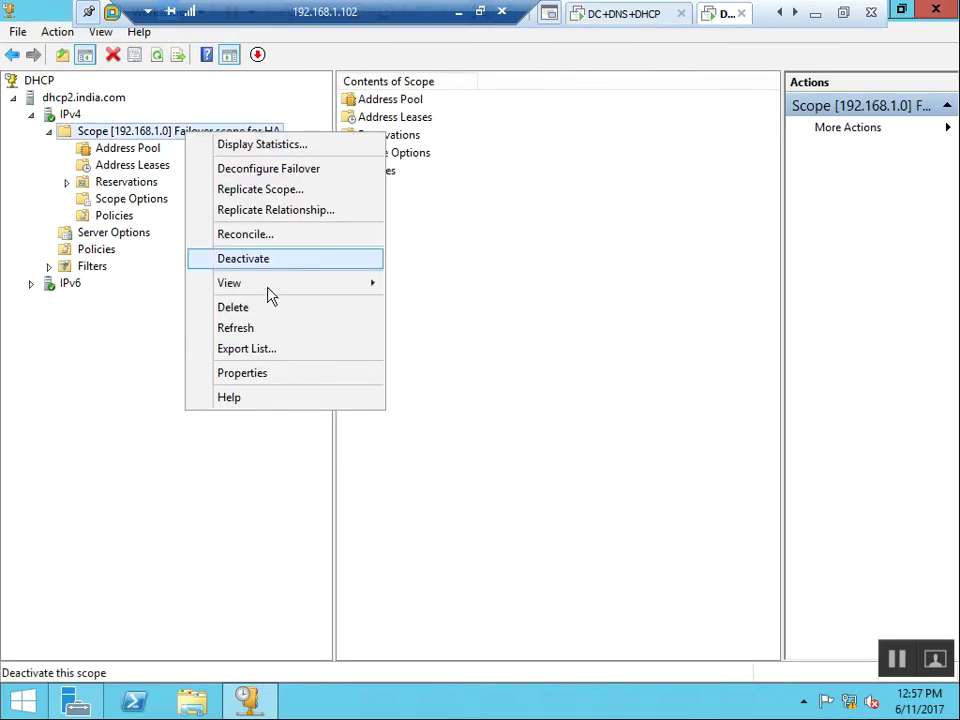
pyautogui.click(238, 328)
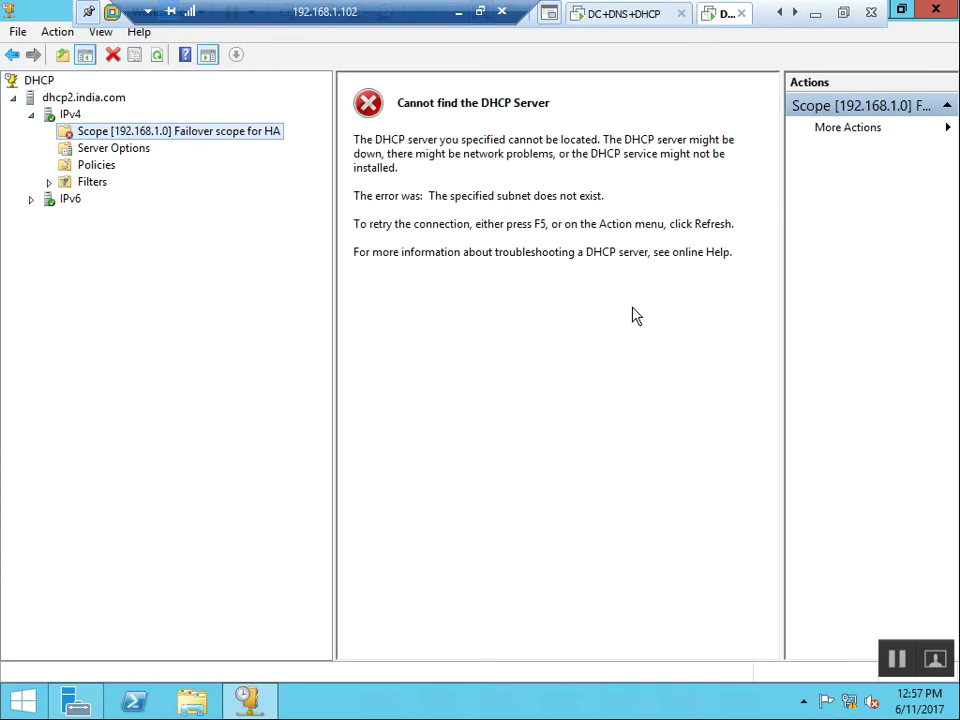
pyautogui.rightClick(255, 133)
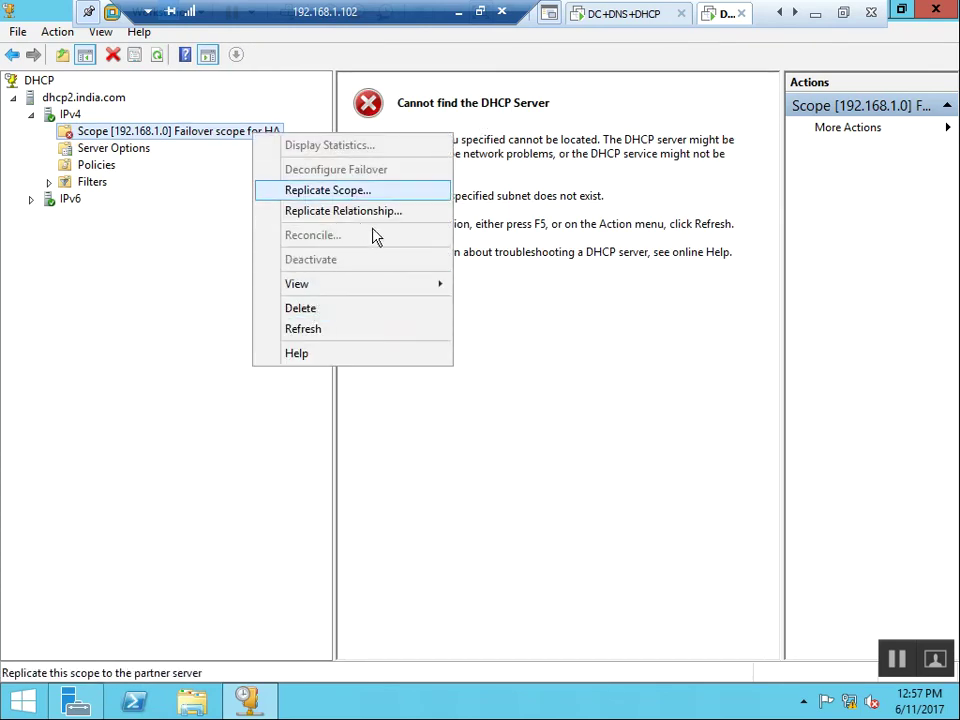
pyautogui.click(328, 331)
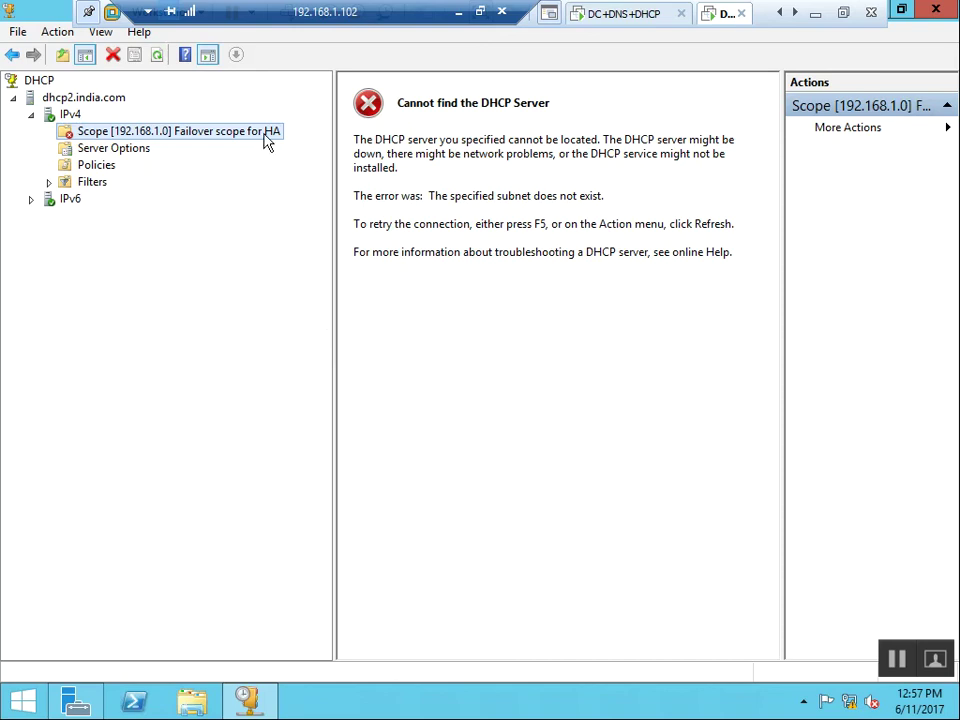
pyautogui.rightClick(264, 135)
pyautogui.click(362, 336)
# Close the failed replication report and refresh dhcp2's IPv4 node until no scopes remain.
pyautogui.rightClick(222, 142)
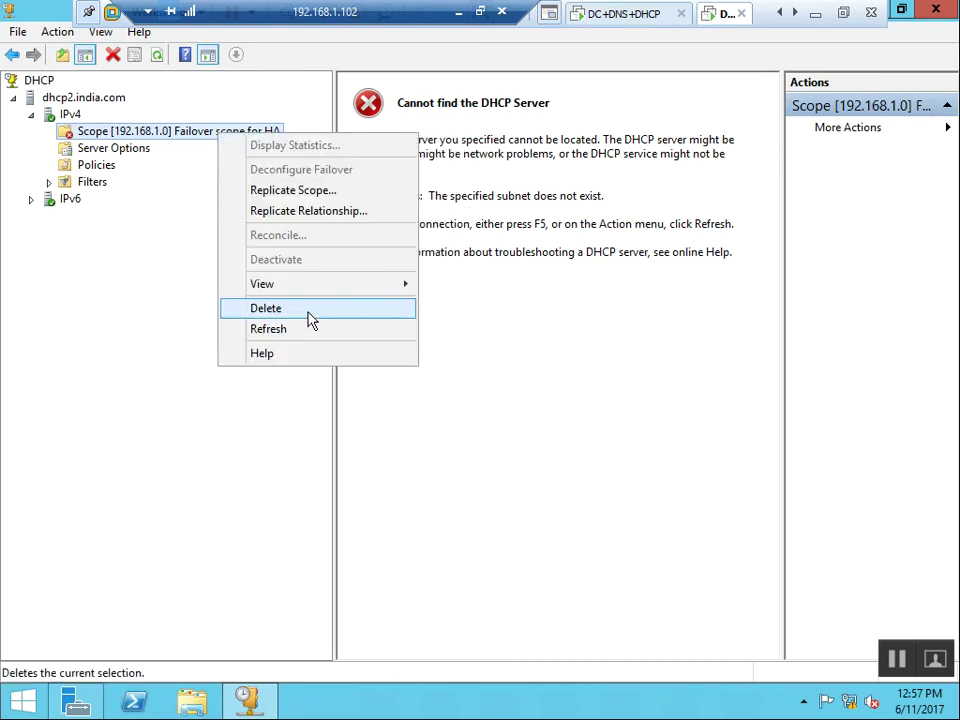
pyautogui.click(321, 191)
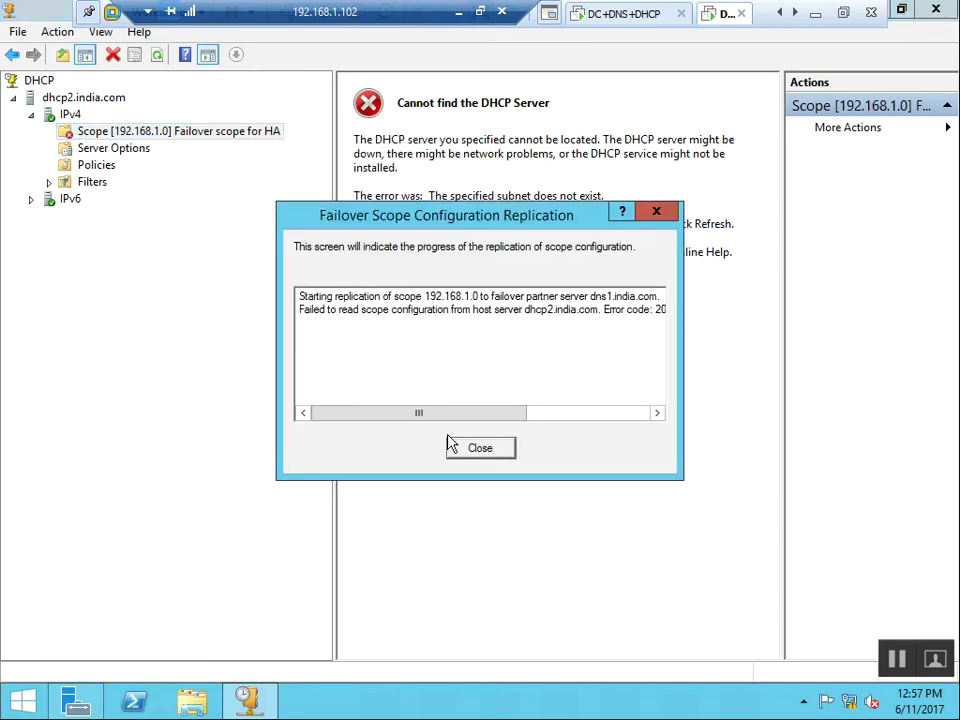
pyautogui.click(480, 448)
pyautogui.rightClick(195, 130)
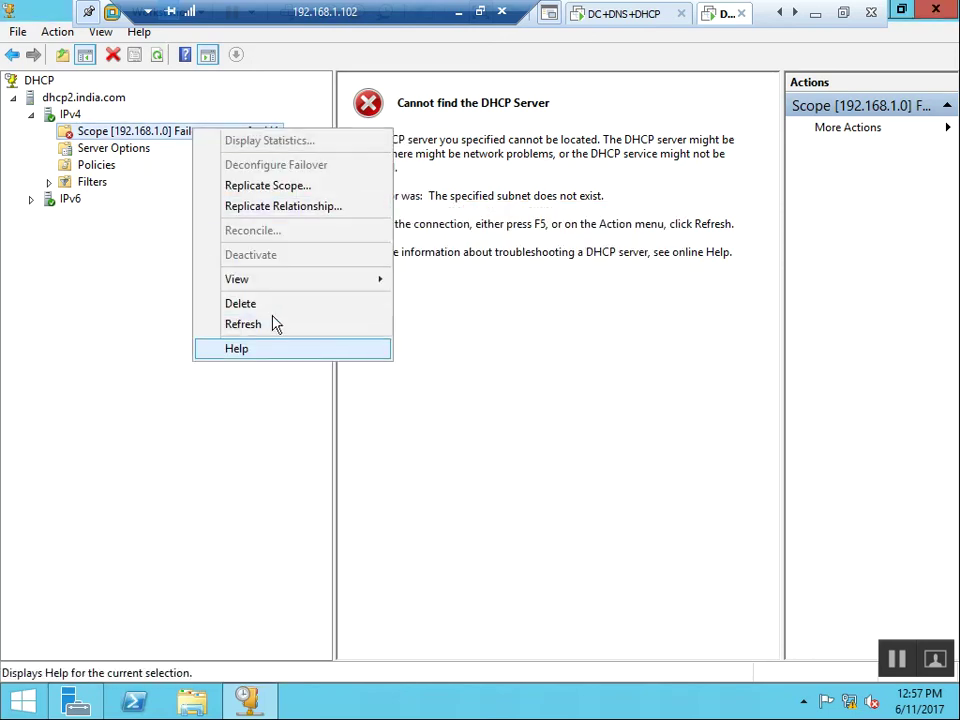
pyautogui.click(273, 328)
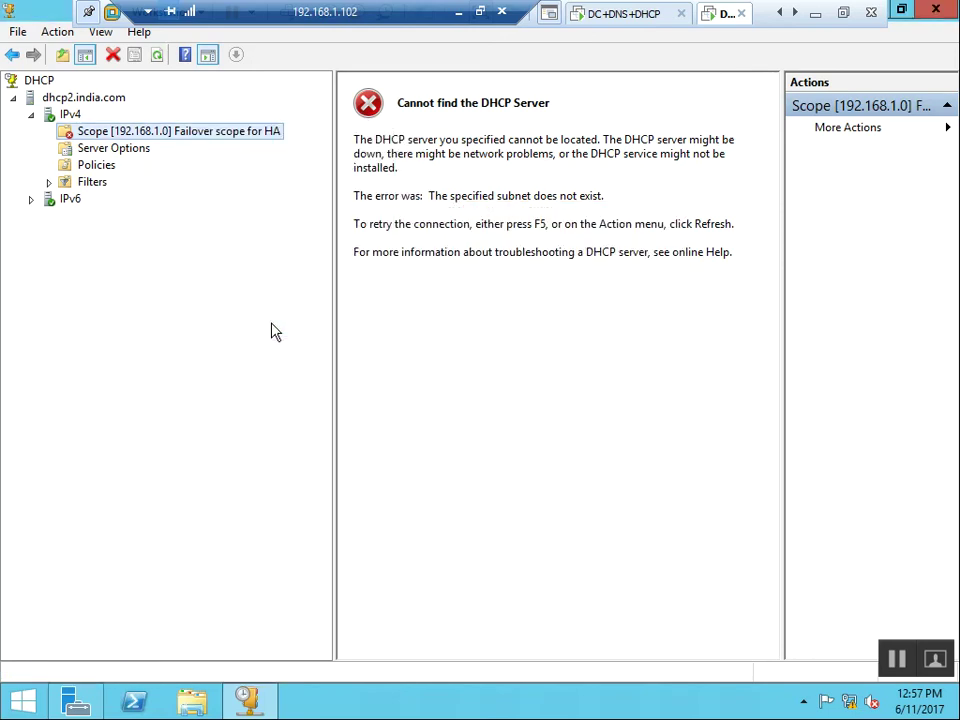
pyautogui.click(72, 115)
pyautogui.rightClick(77, 115)
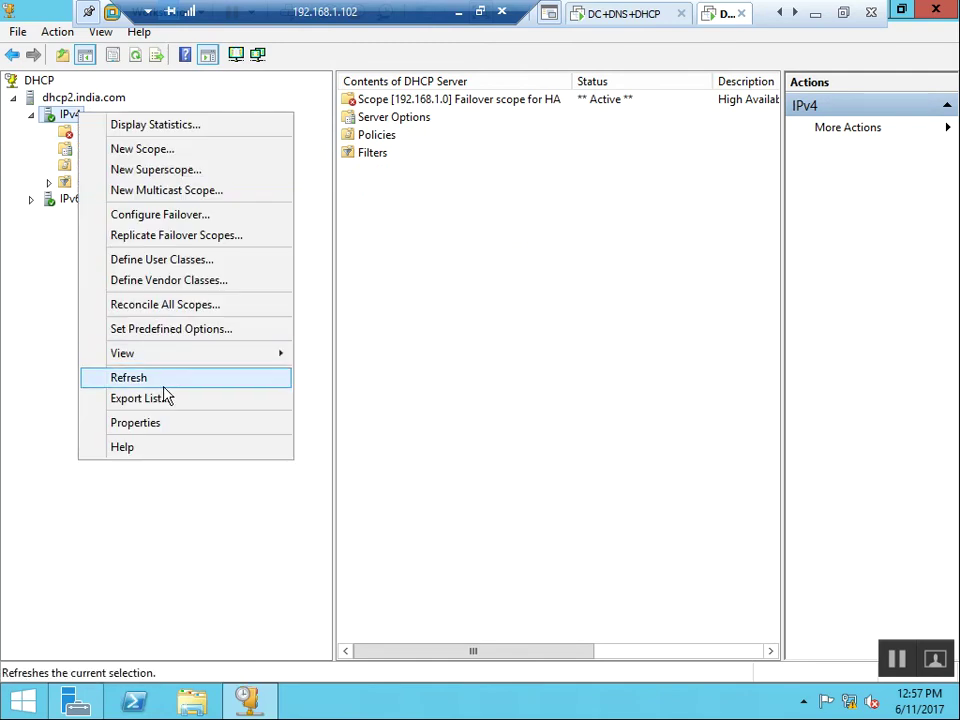
pyautogui.click(166, 384)
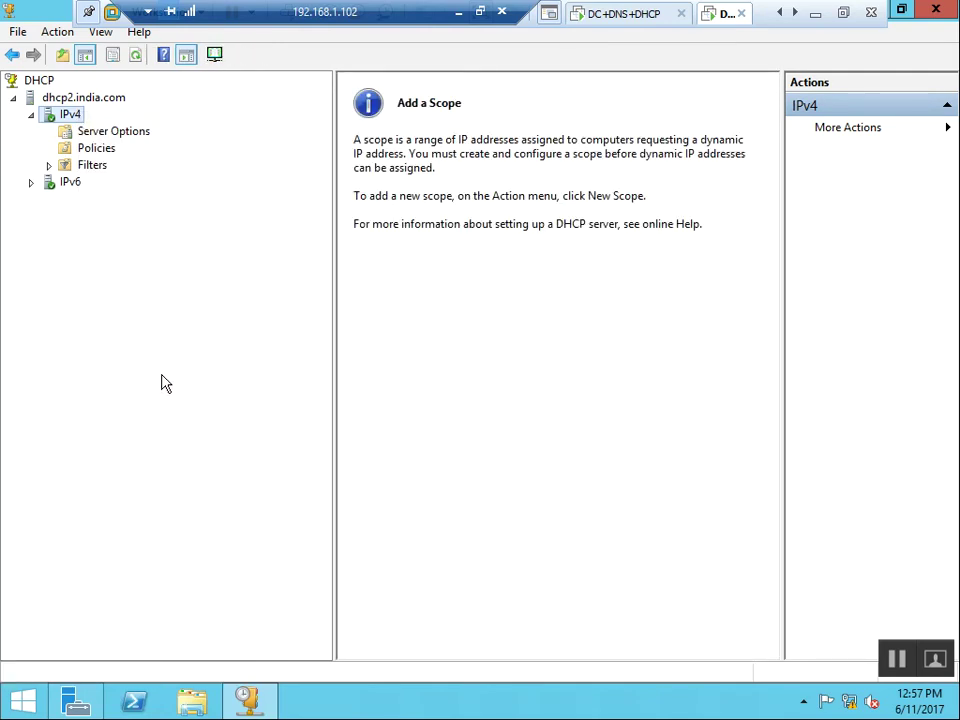
# Refresh dns1's 192.168.1.0 scope twice, then minimize the 192.168.1.102 remote session.
pyautogui.click(604, 16)
pyautogui.rightClick(180, 140)
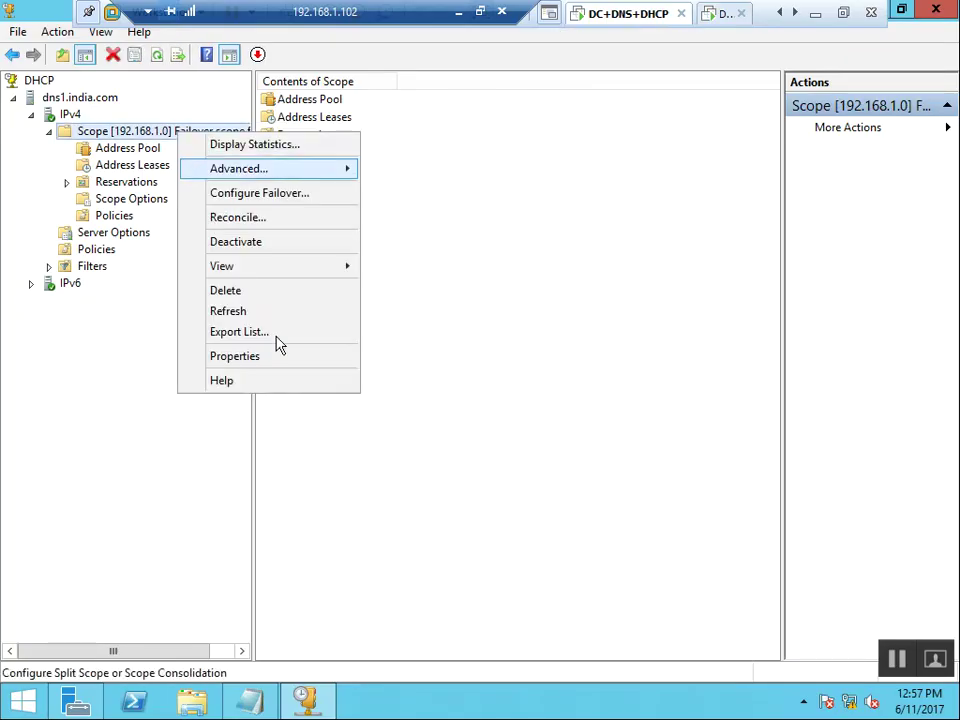
pyautogui.click(270, 317)
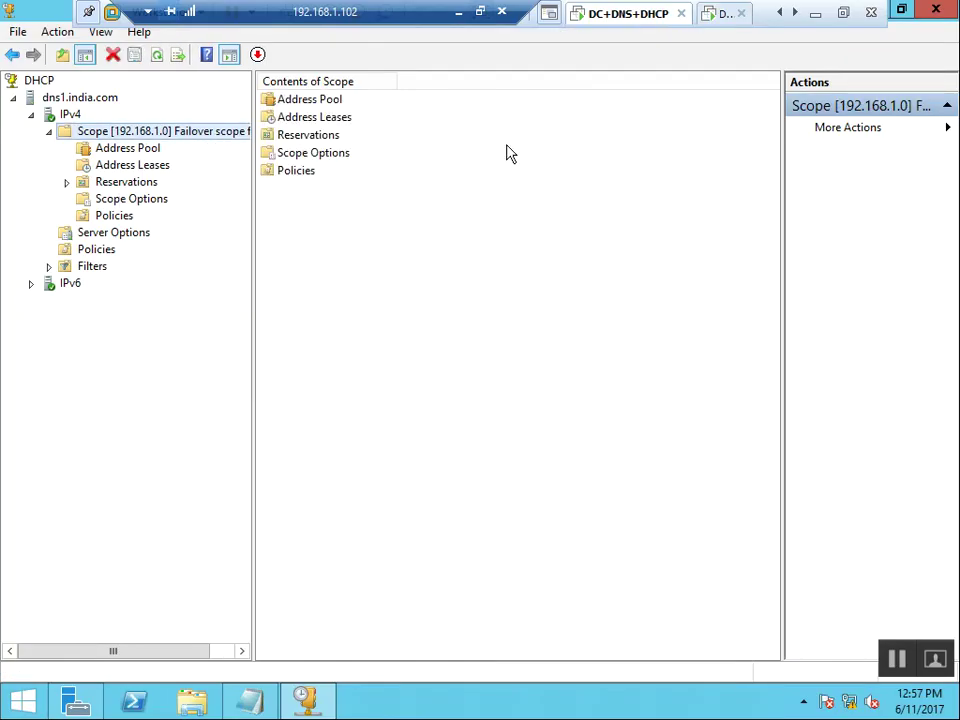
pyautogui.rightClick(157, 140)
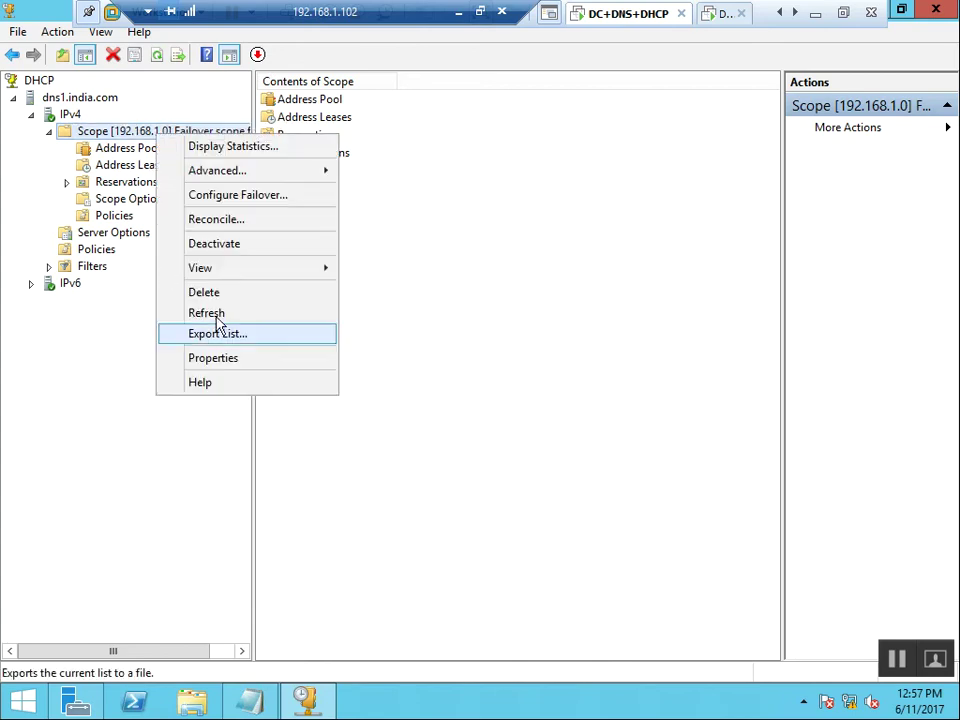
pyautogui.click(249, 315)
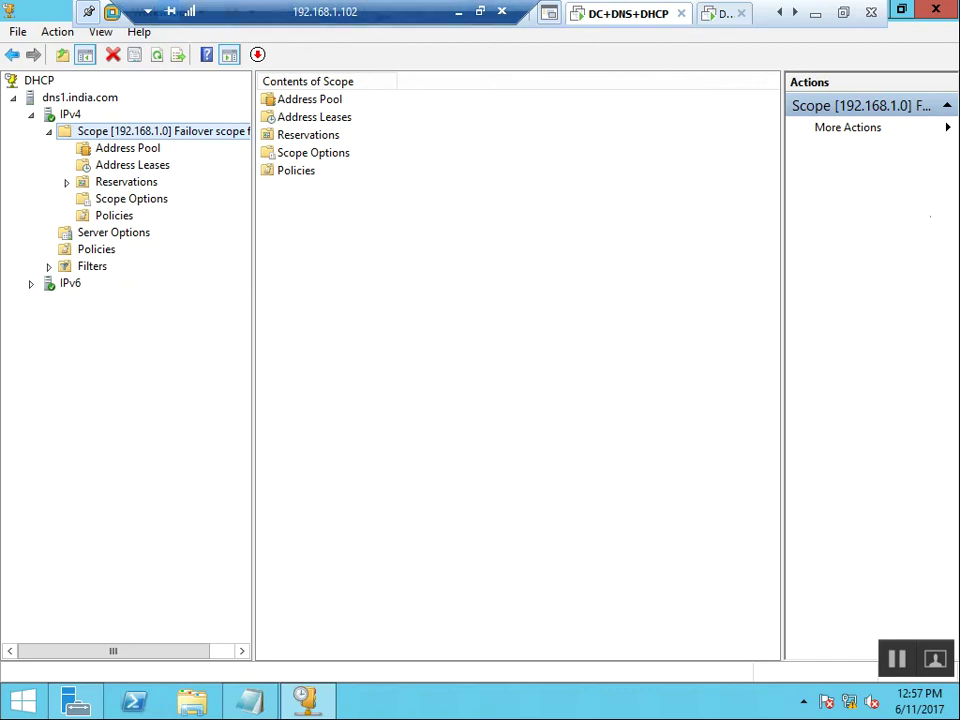
pyautogui.click(458, 14)
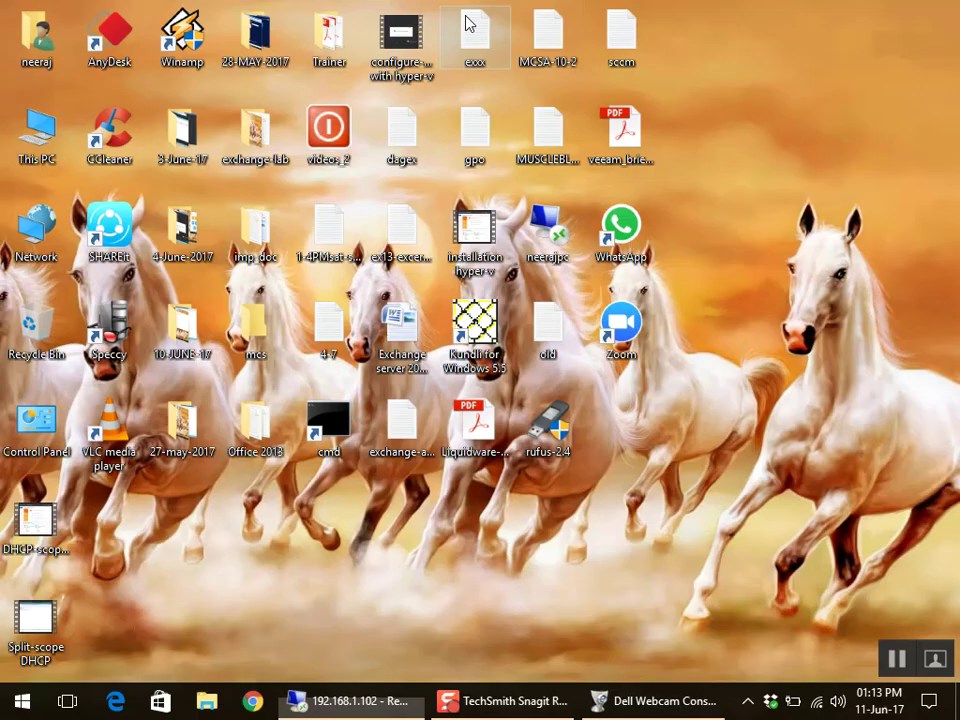